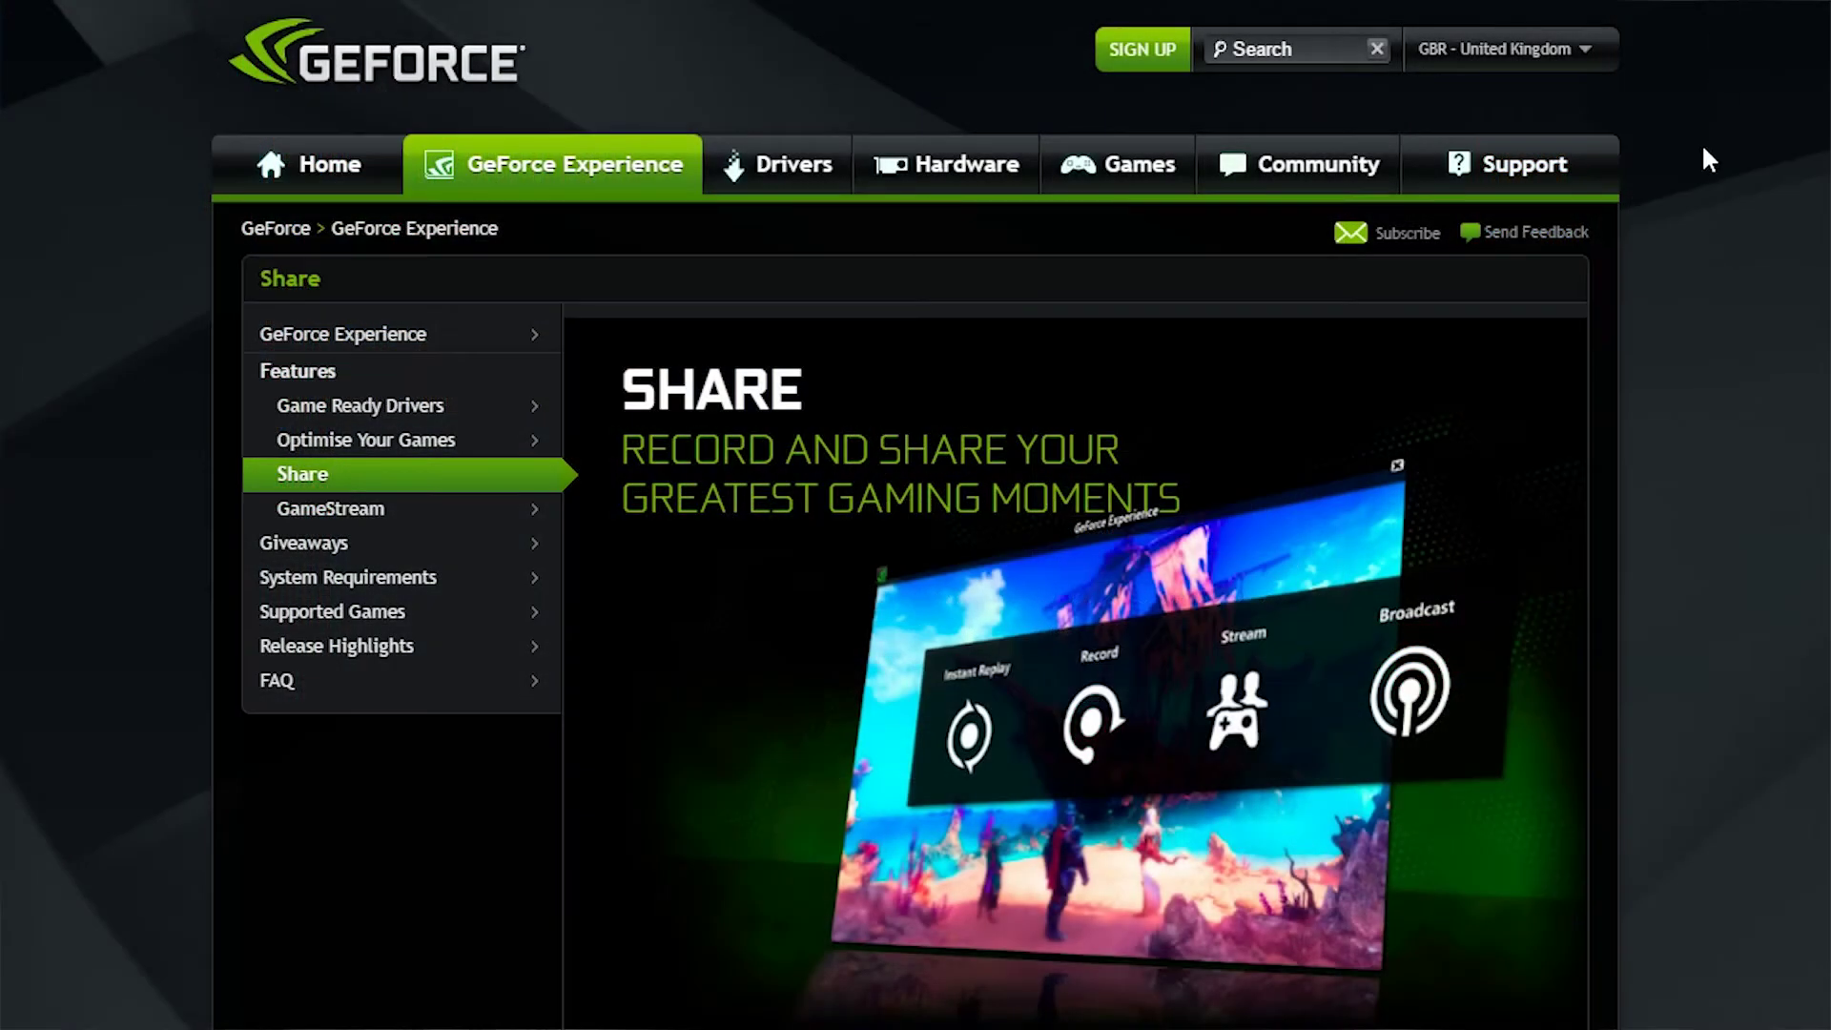
# Scroll the GeForce Share page past Instant Replay, Screenshot Capture, Broadcast and Gallery.
pyautogui.scroll(-3, 1695, 274)
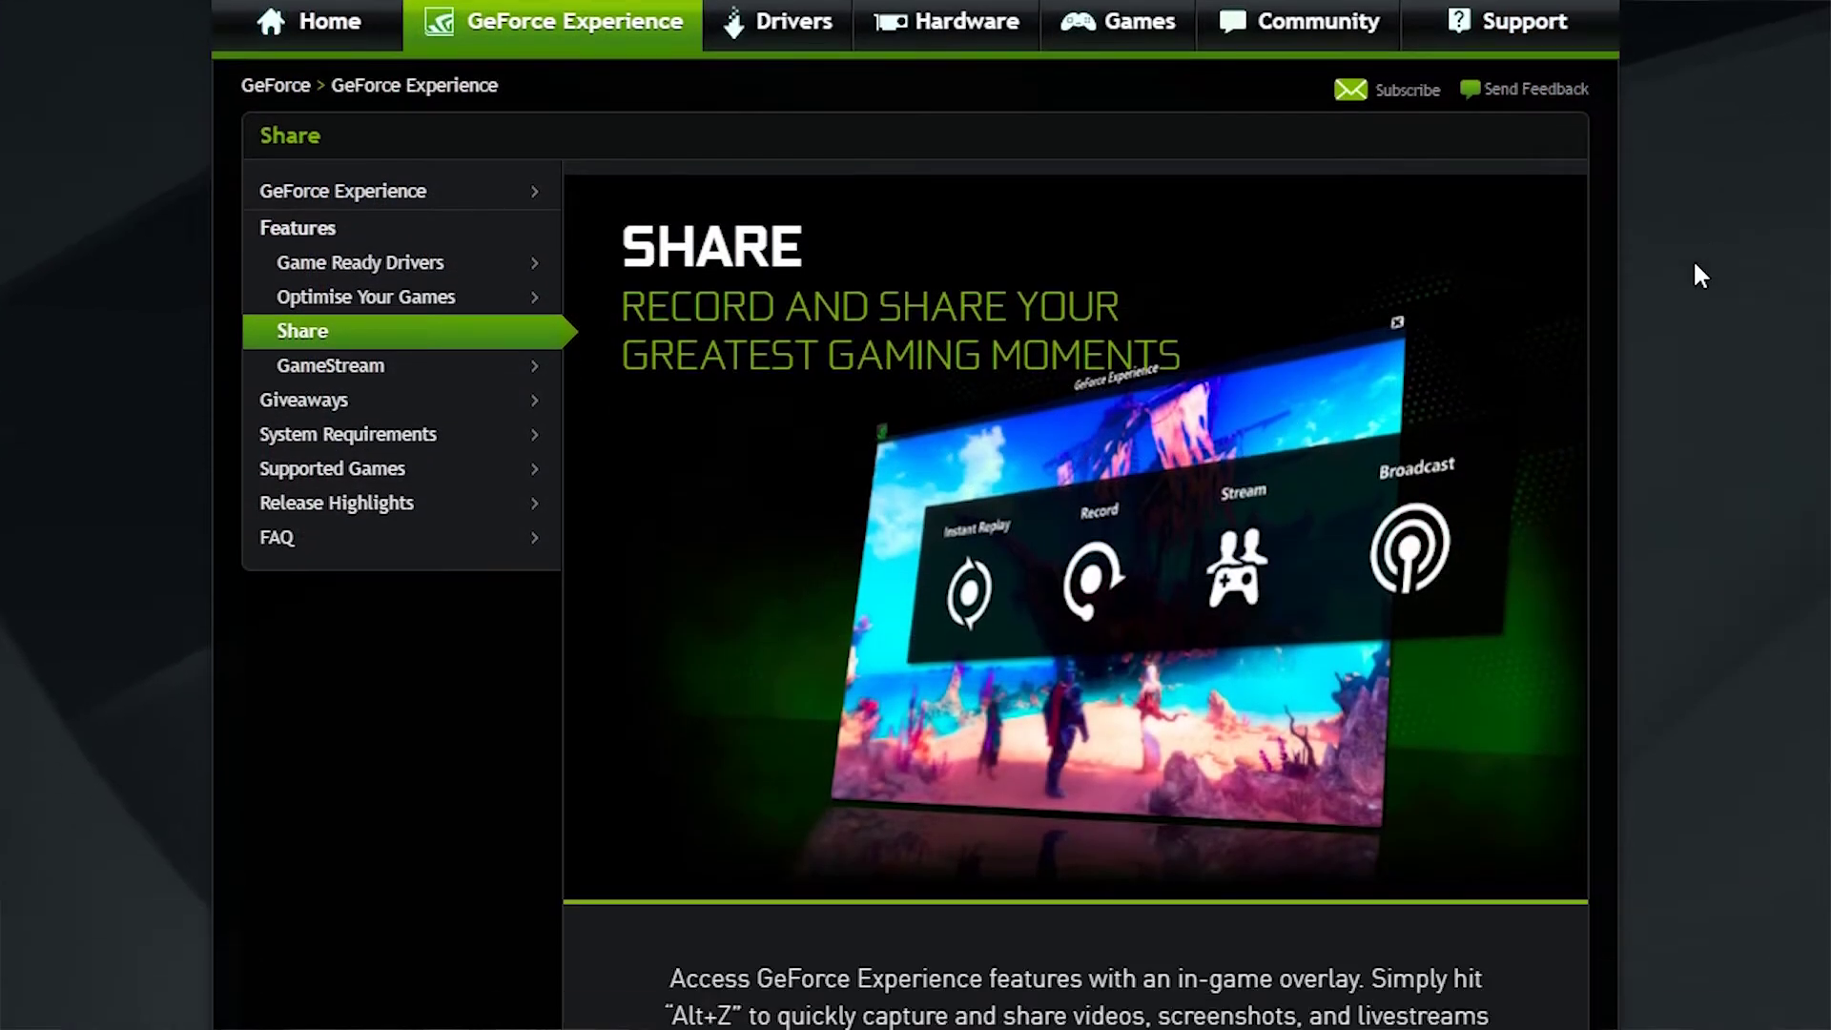
pyautogui.scroll(-5, 1695, 269)
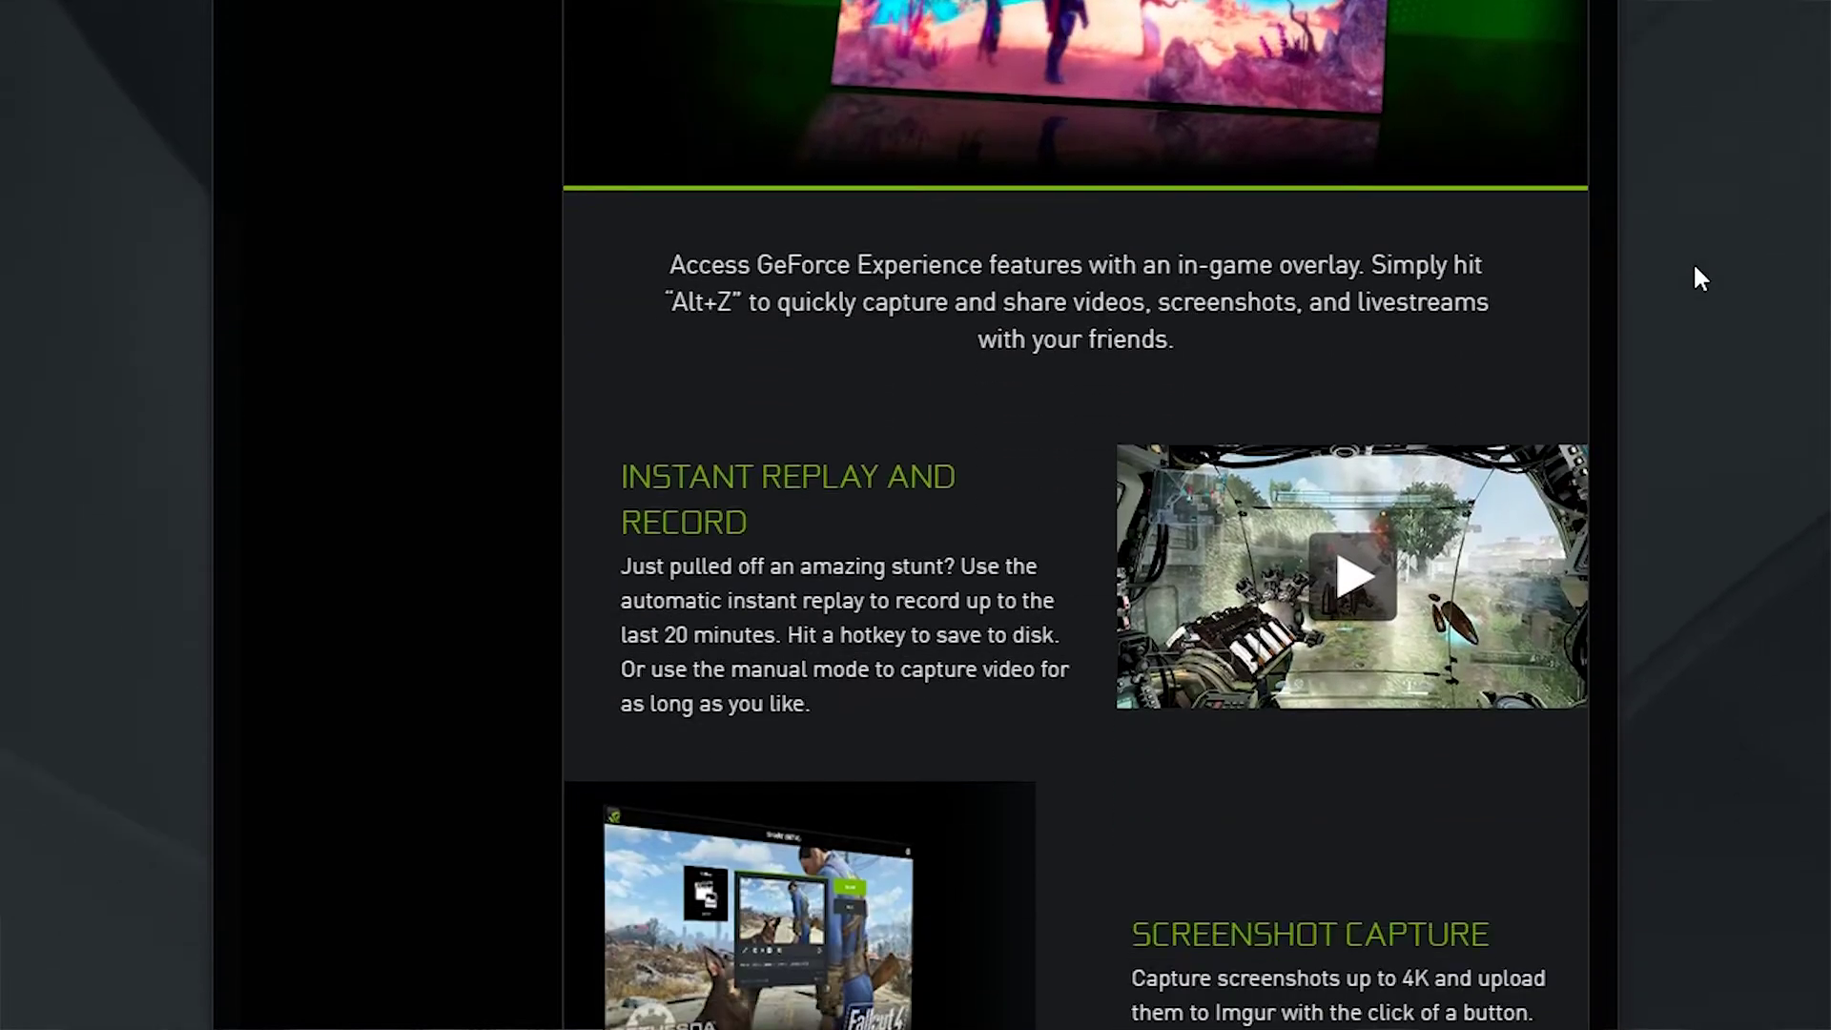
pyautogui.scroll(-2, 1695, 271)
pyautogui.scroll(-8, 1694, 268)
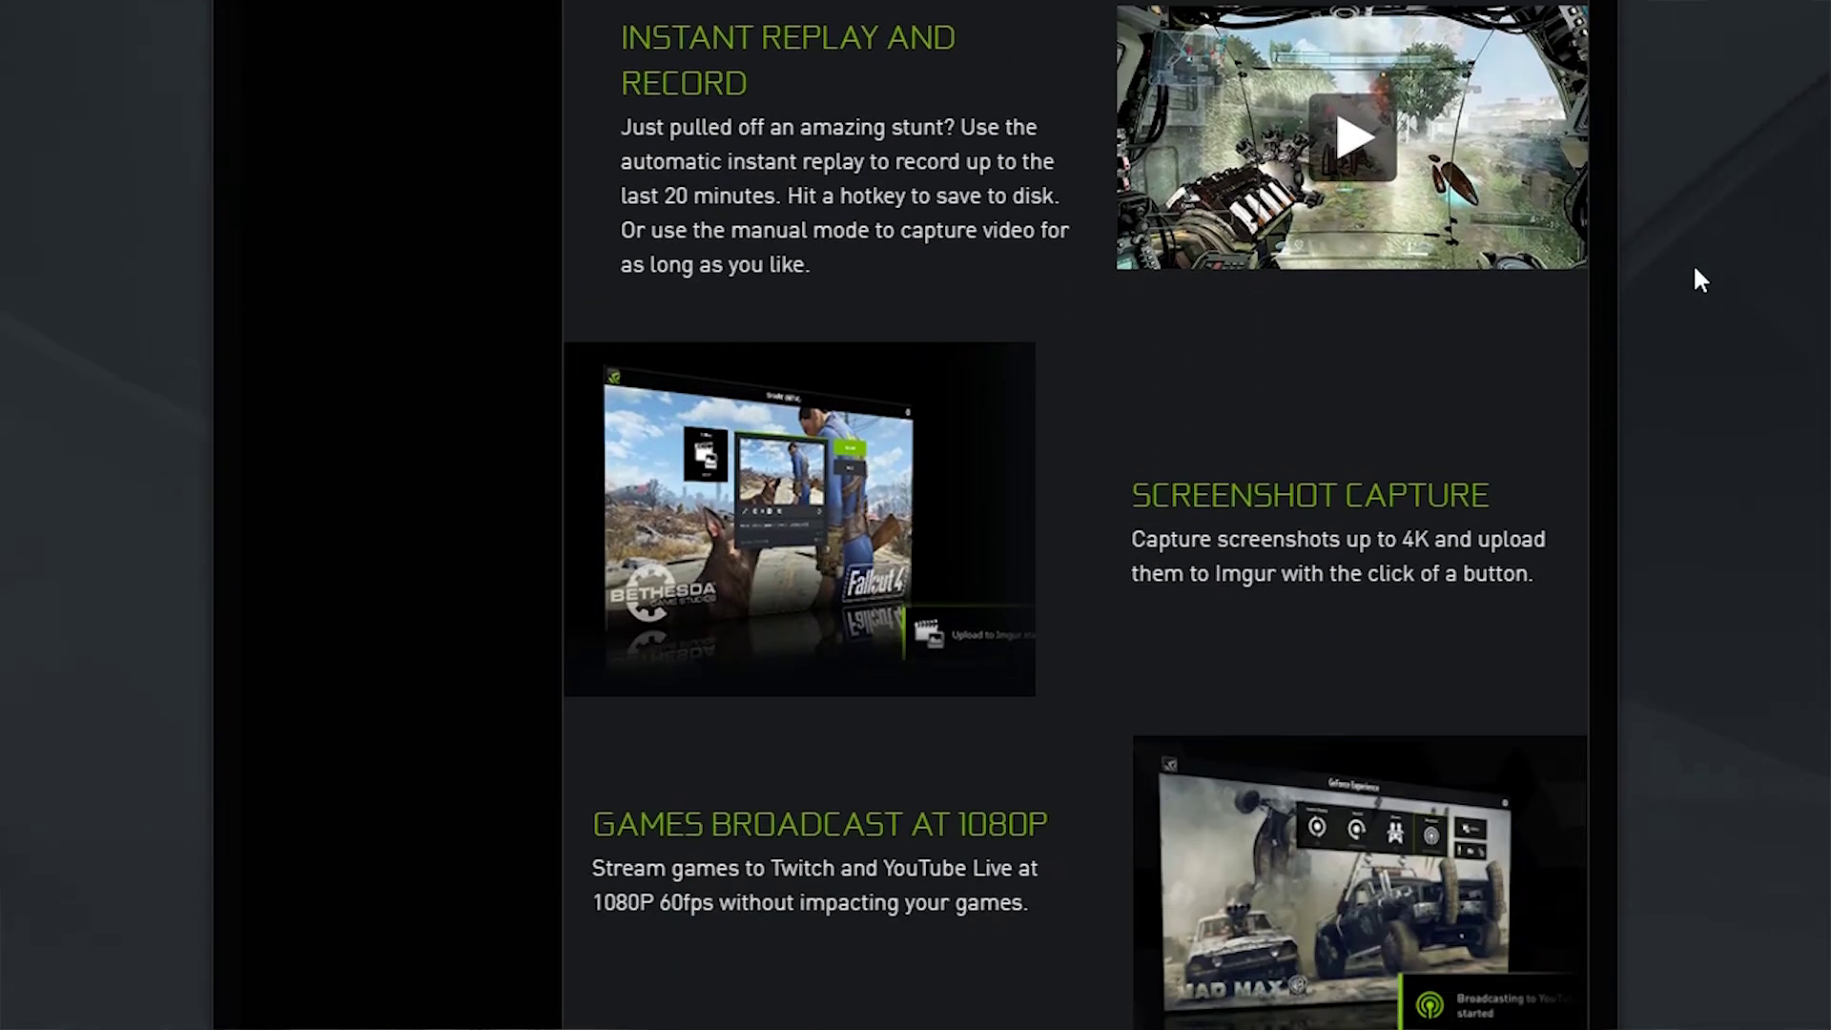
pyautogui.scroll(-2, 1695, 269)
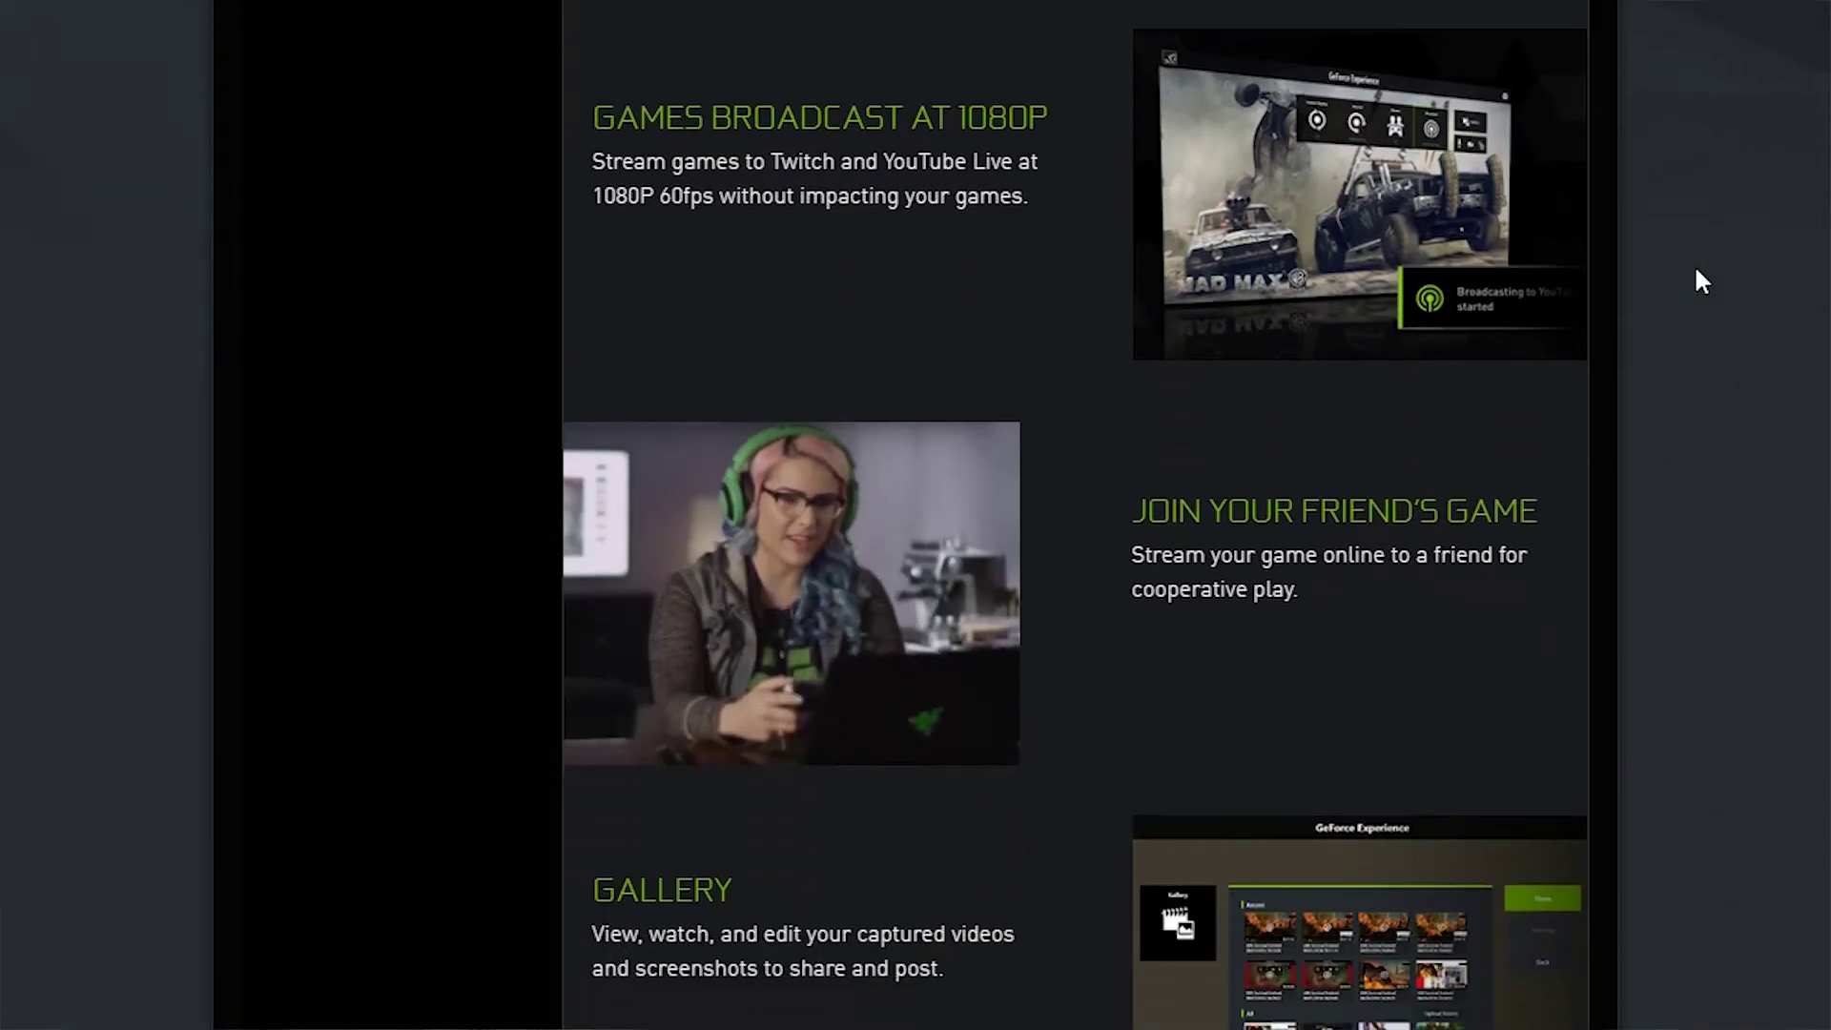
pyautogui.scroll(-5, 1696, 270)
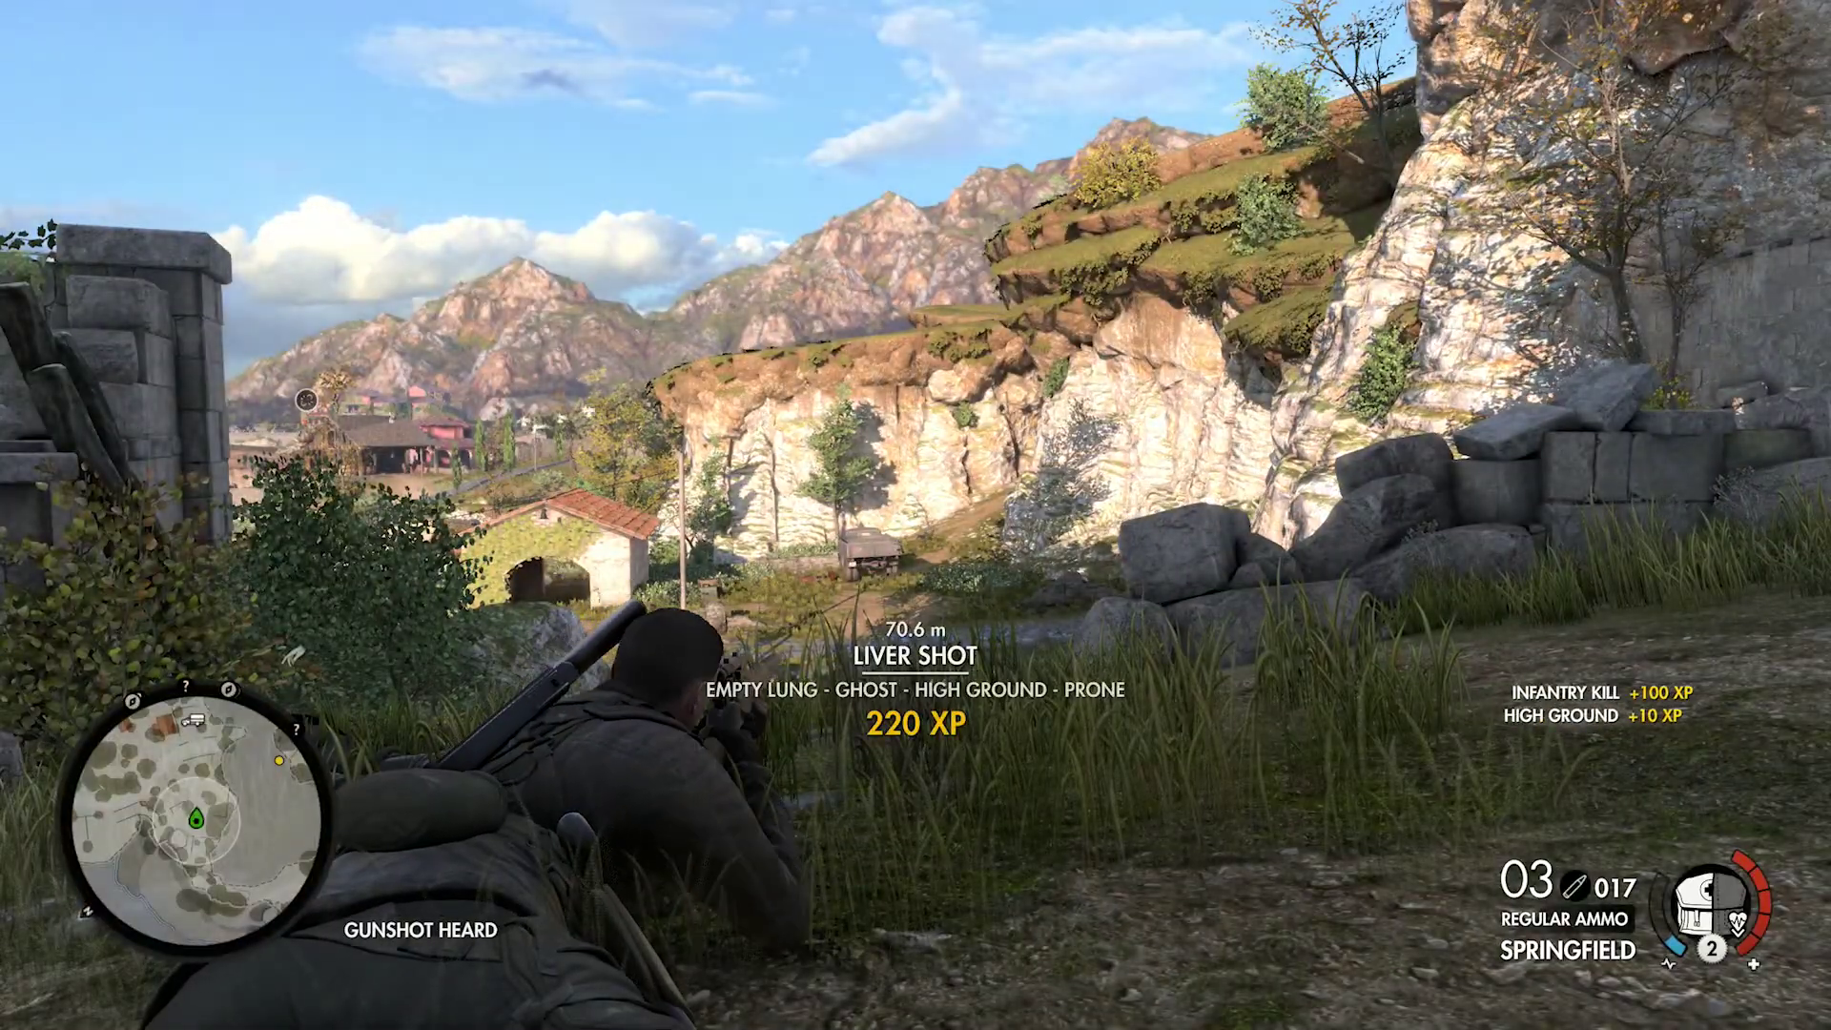
# Scope in on the truck, hold breath to steady the aim, and fire.
pyautogui.rightClick(915, 514)
pyautogui.press('space')
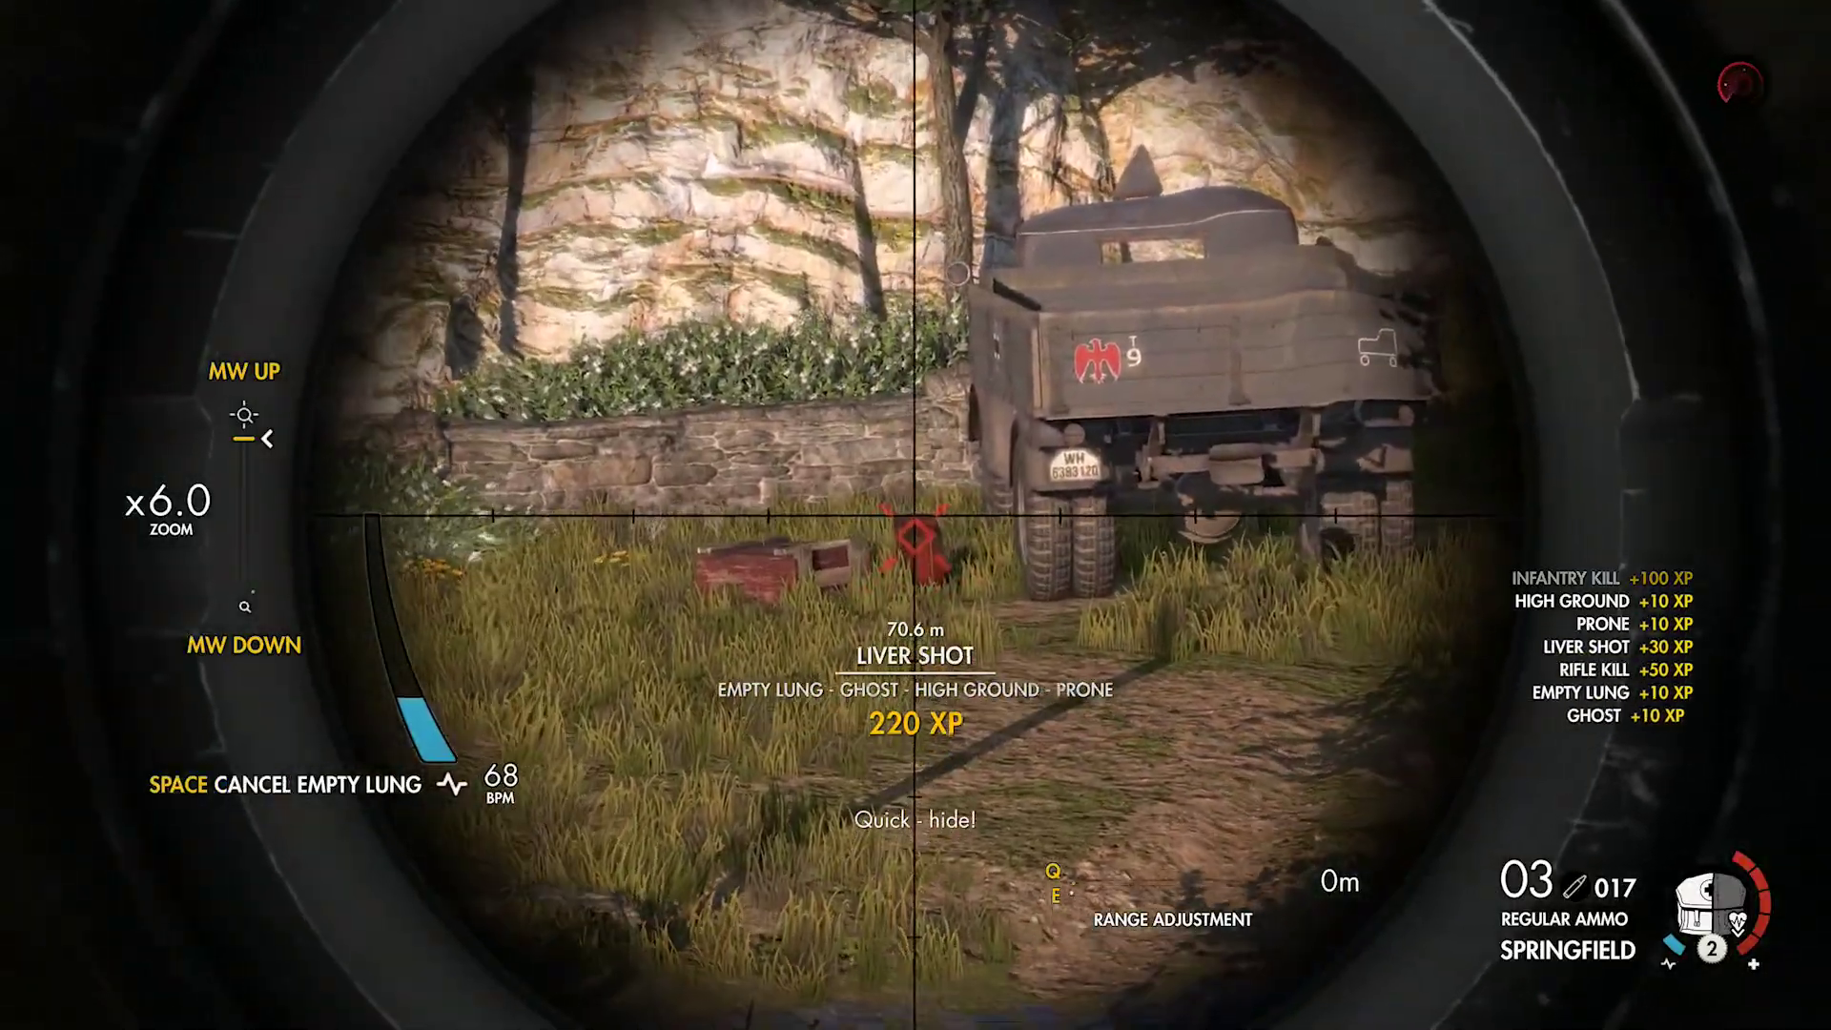
pyautogui.click(915, 515)
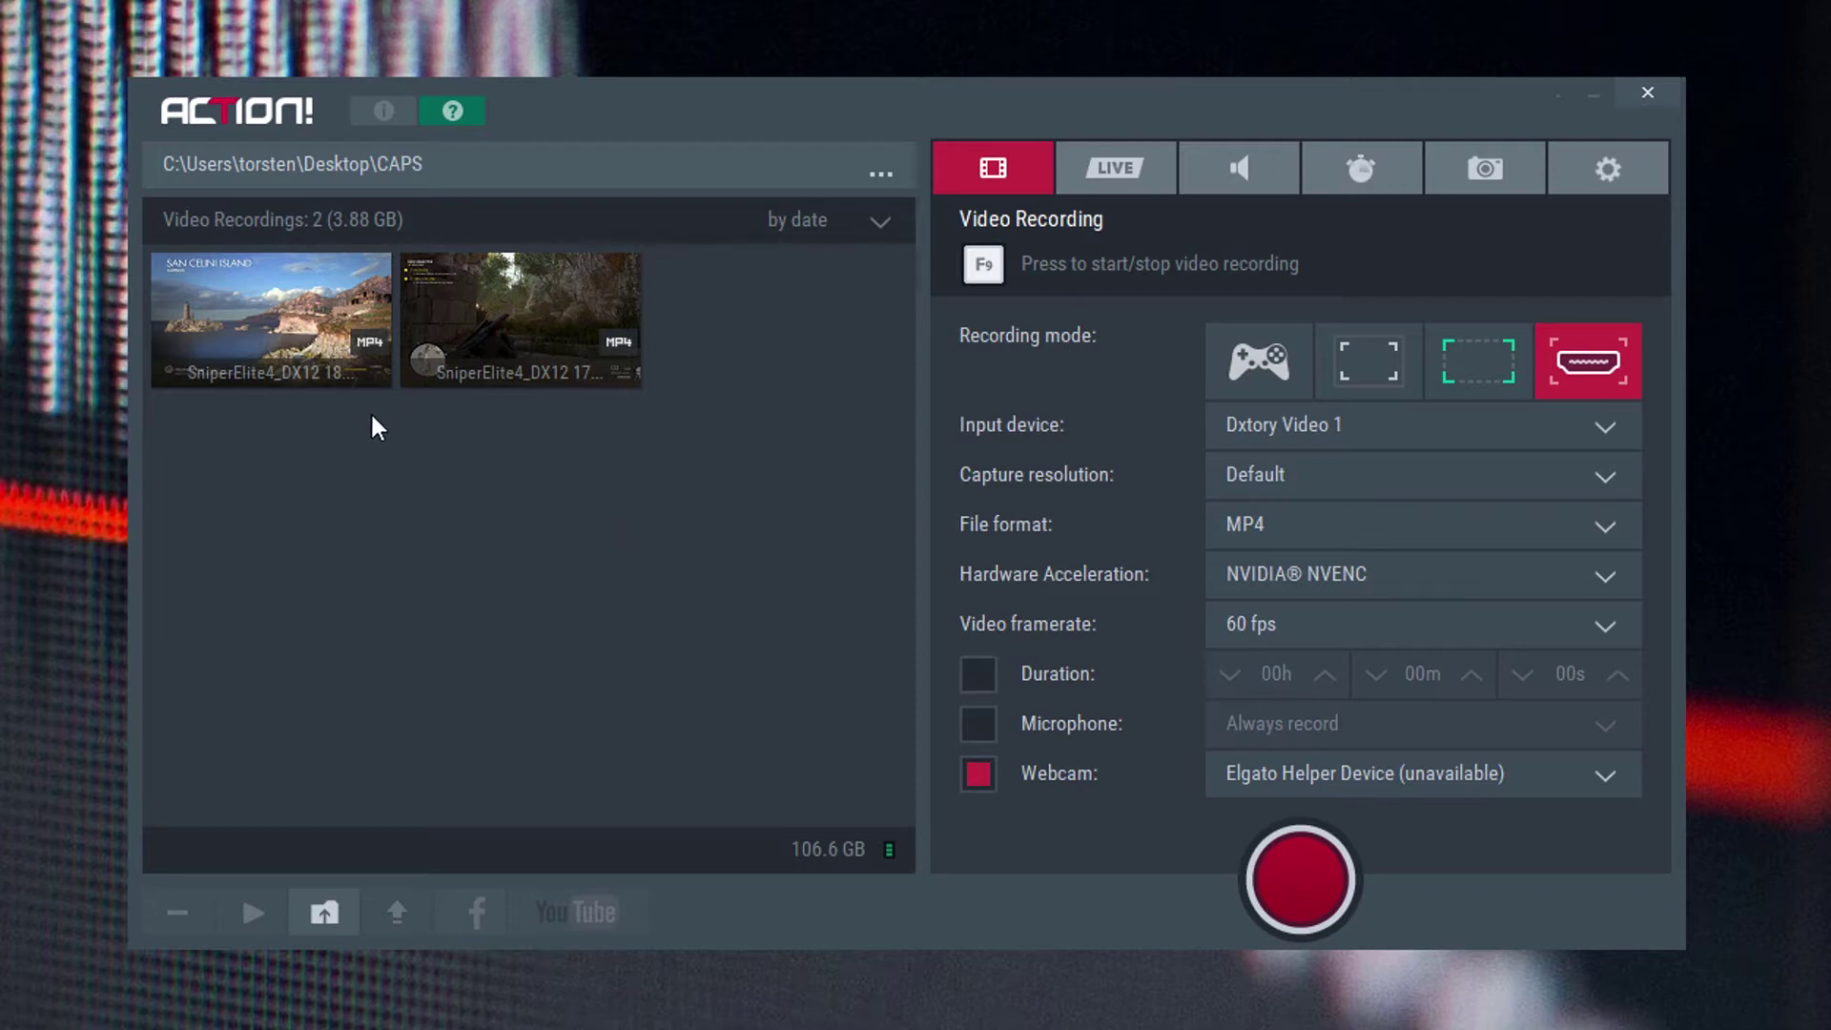
pyautogui.click(385, 112)
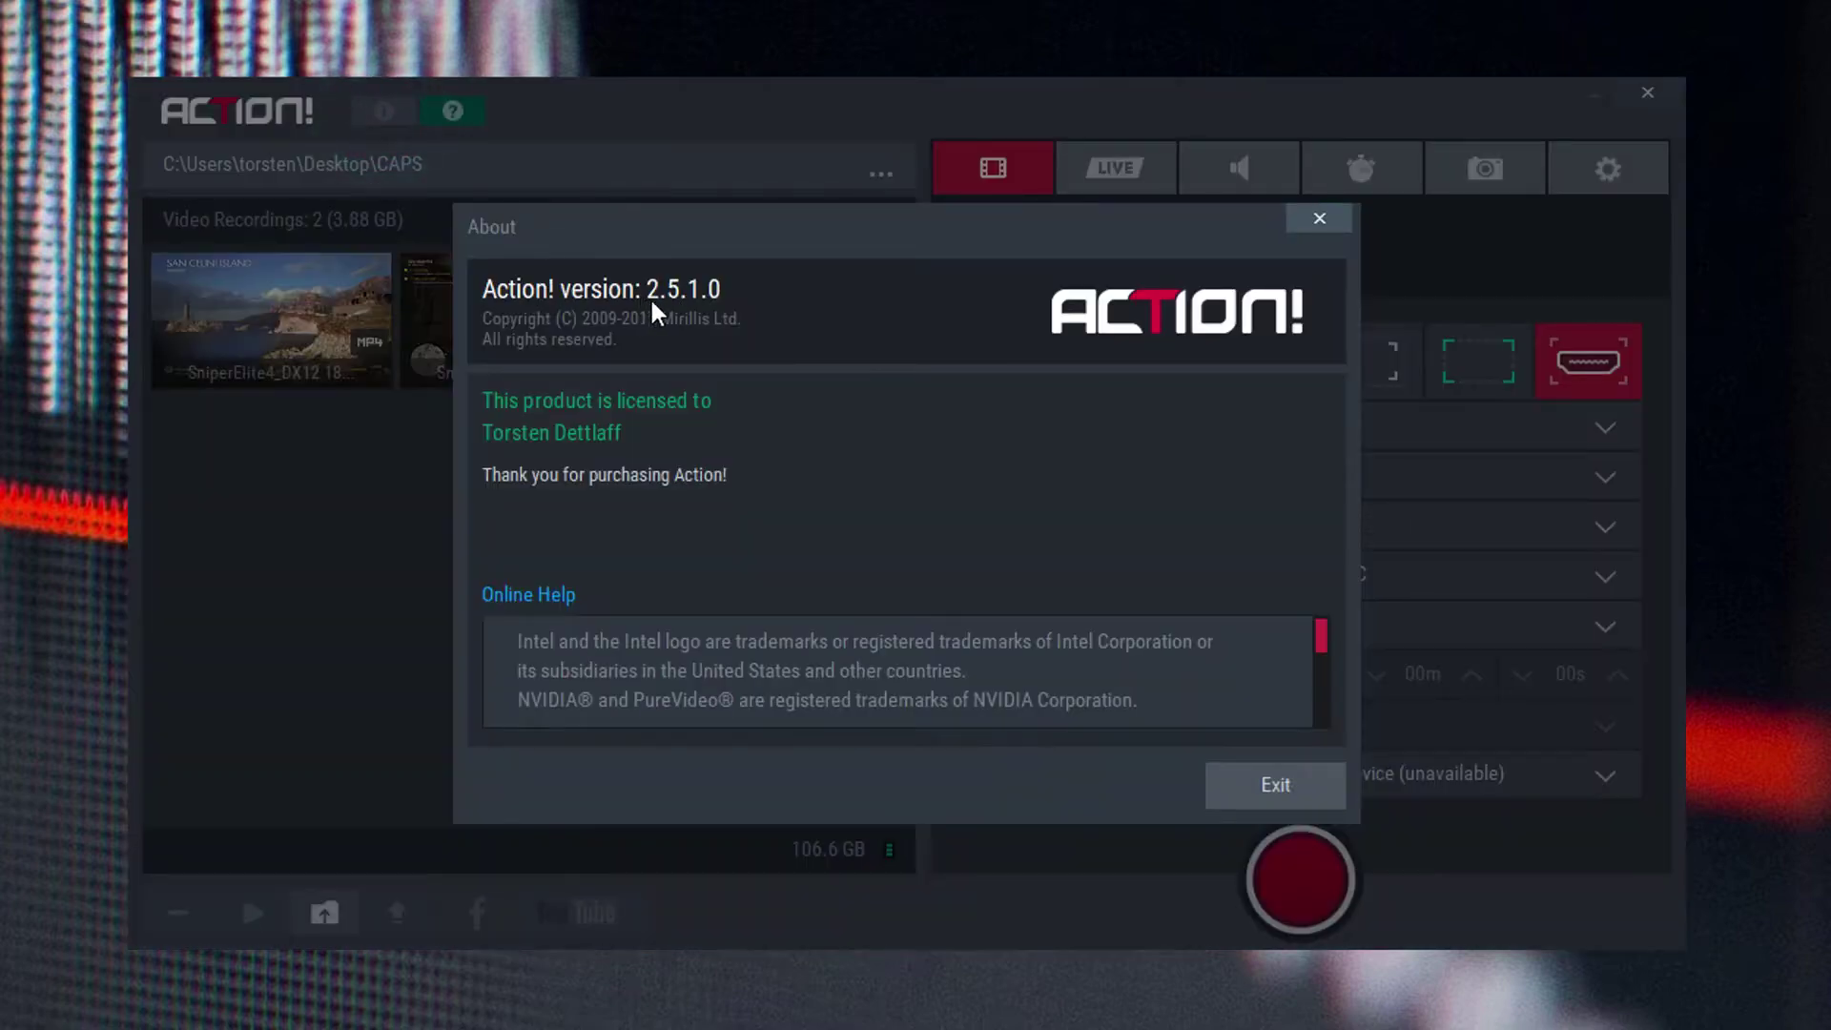
pyautogui.click(1329, 212)
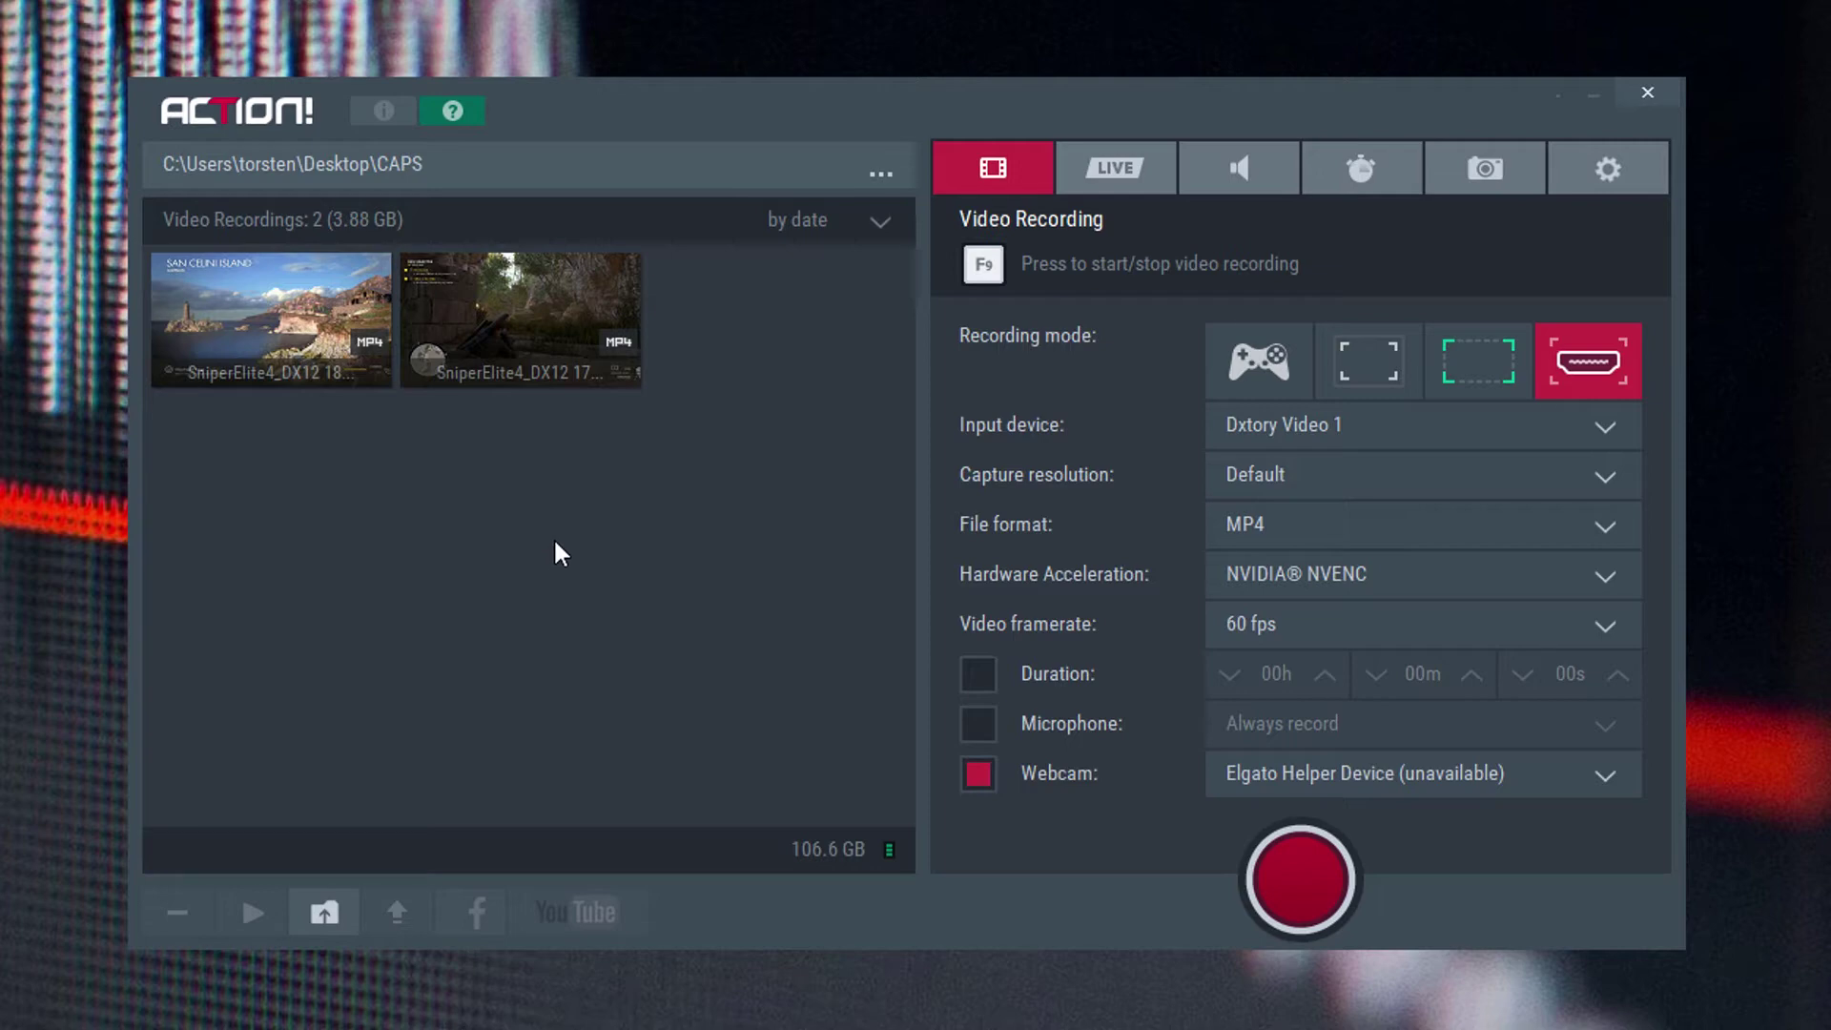
pyautogui.click(460, 349)
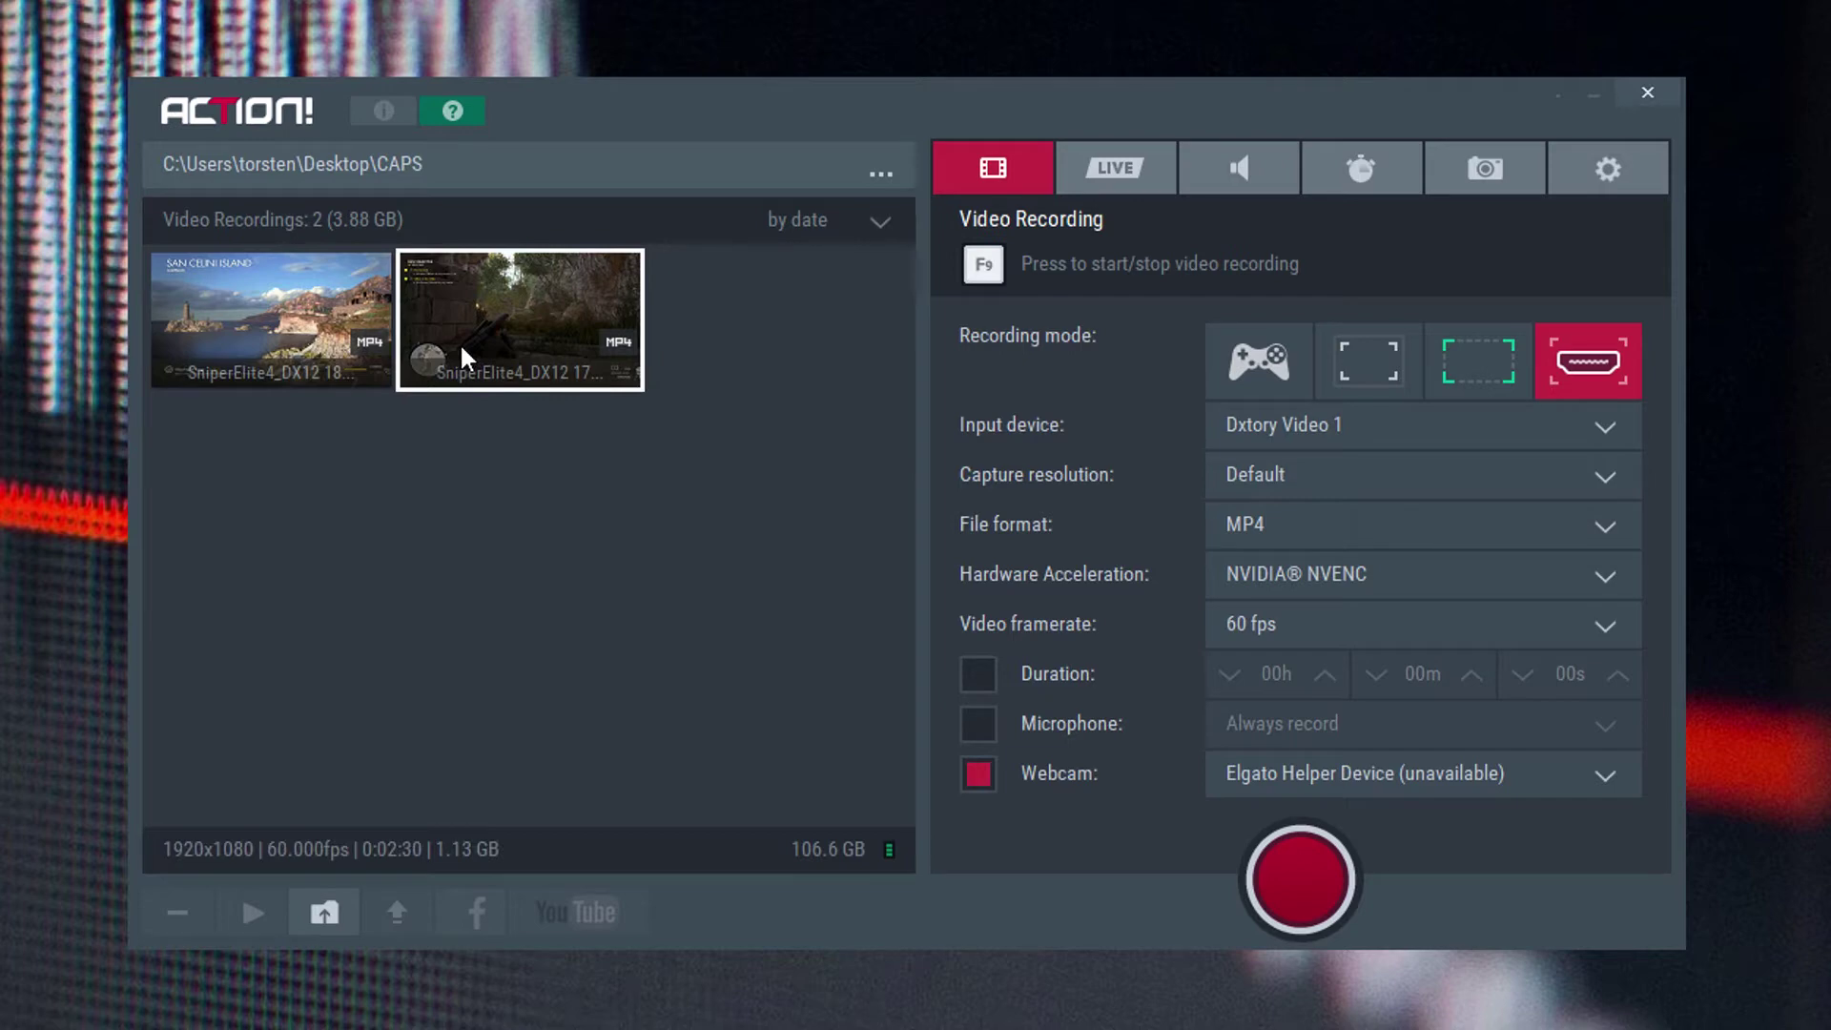
pyautogui.click(449, 449)
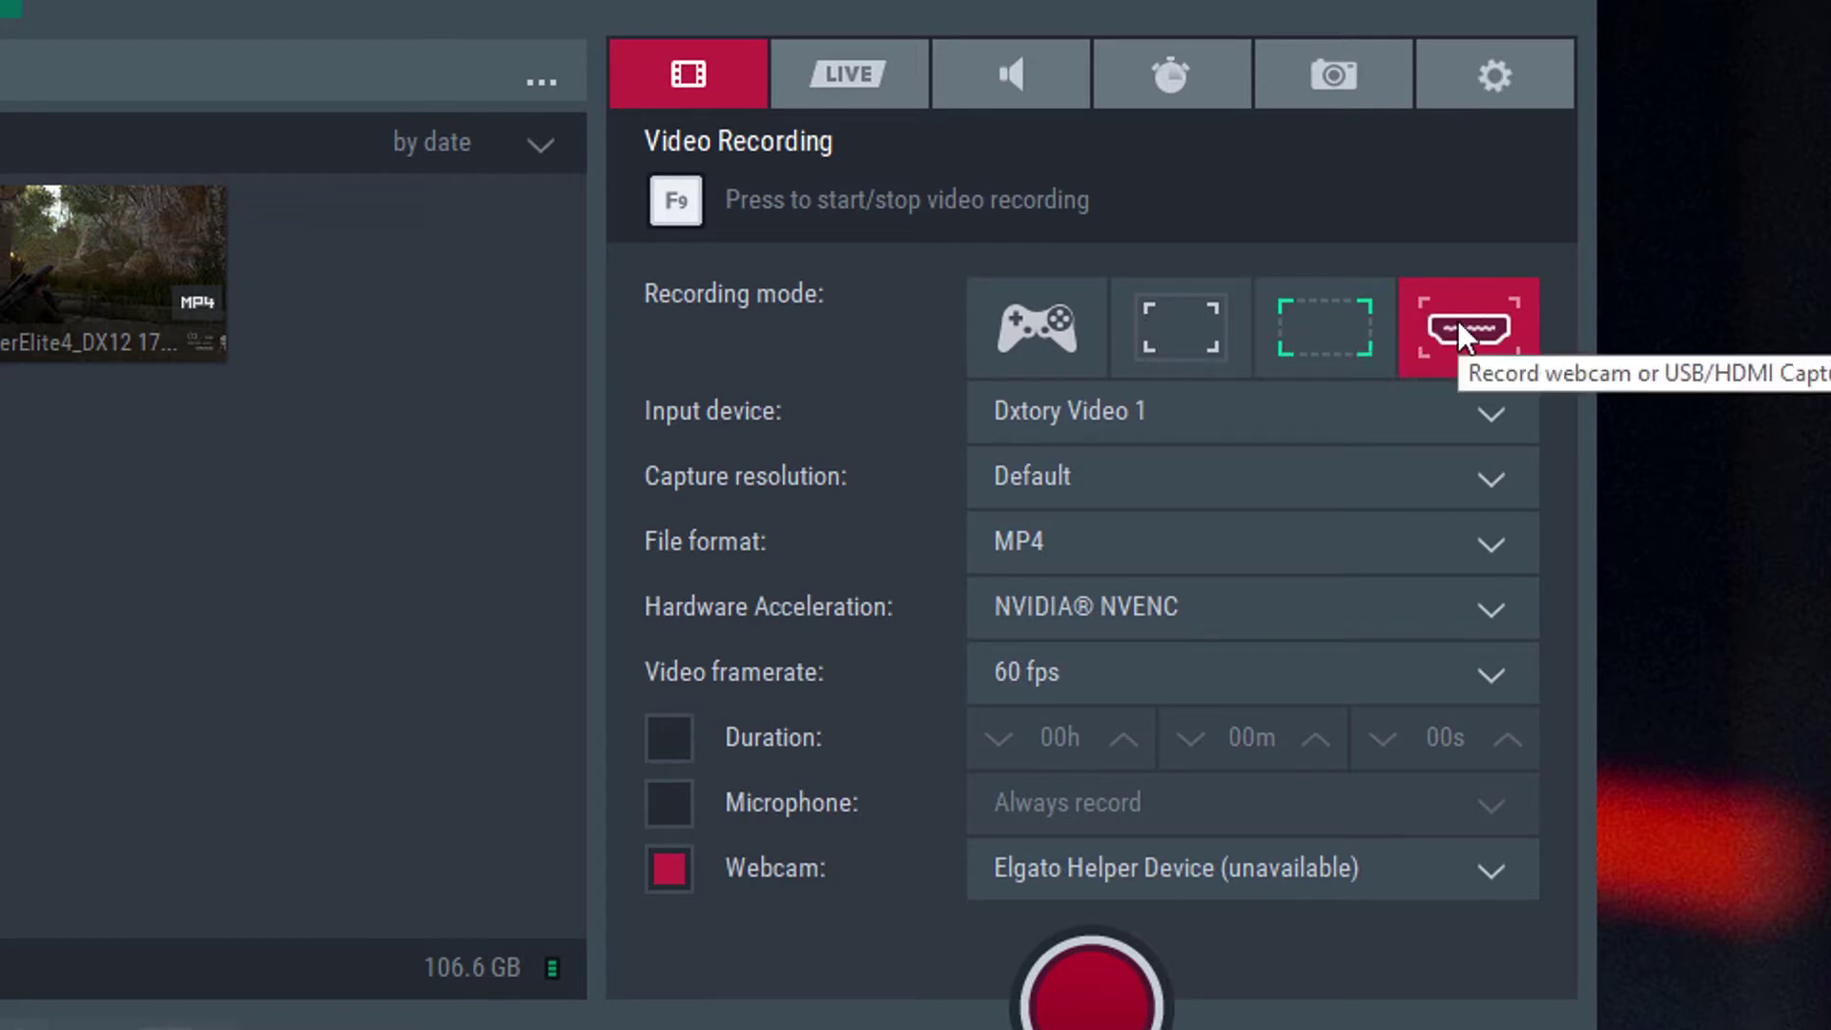
pyautogui.click(1090, 410)
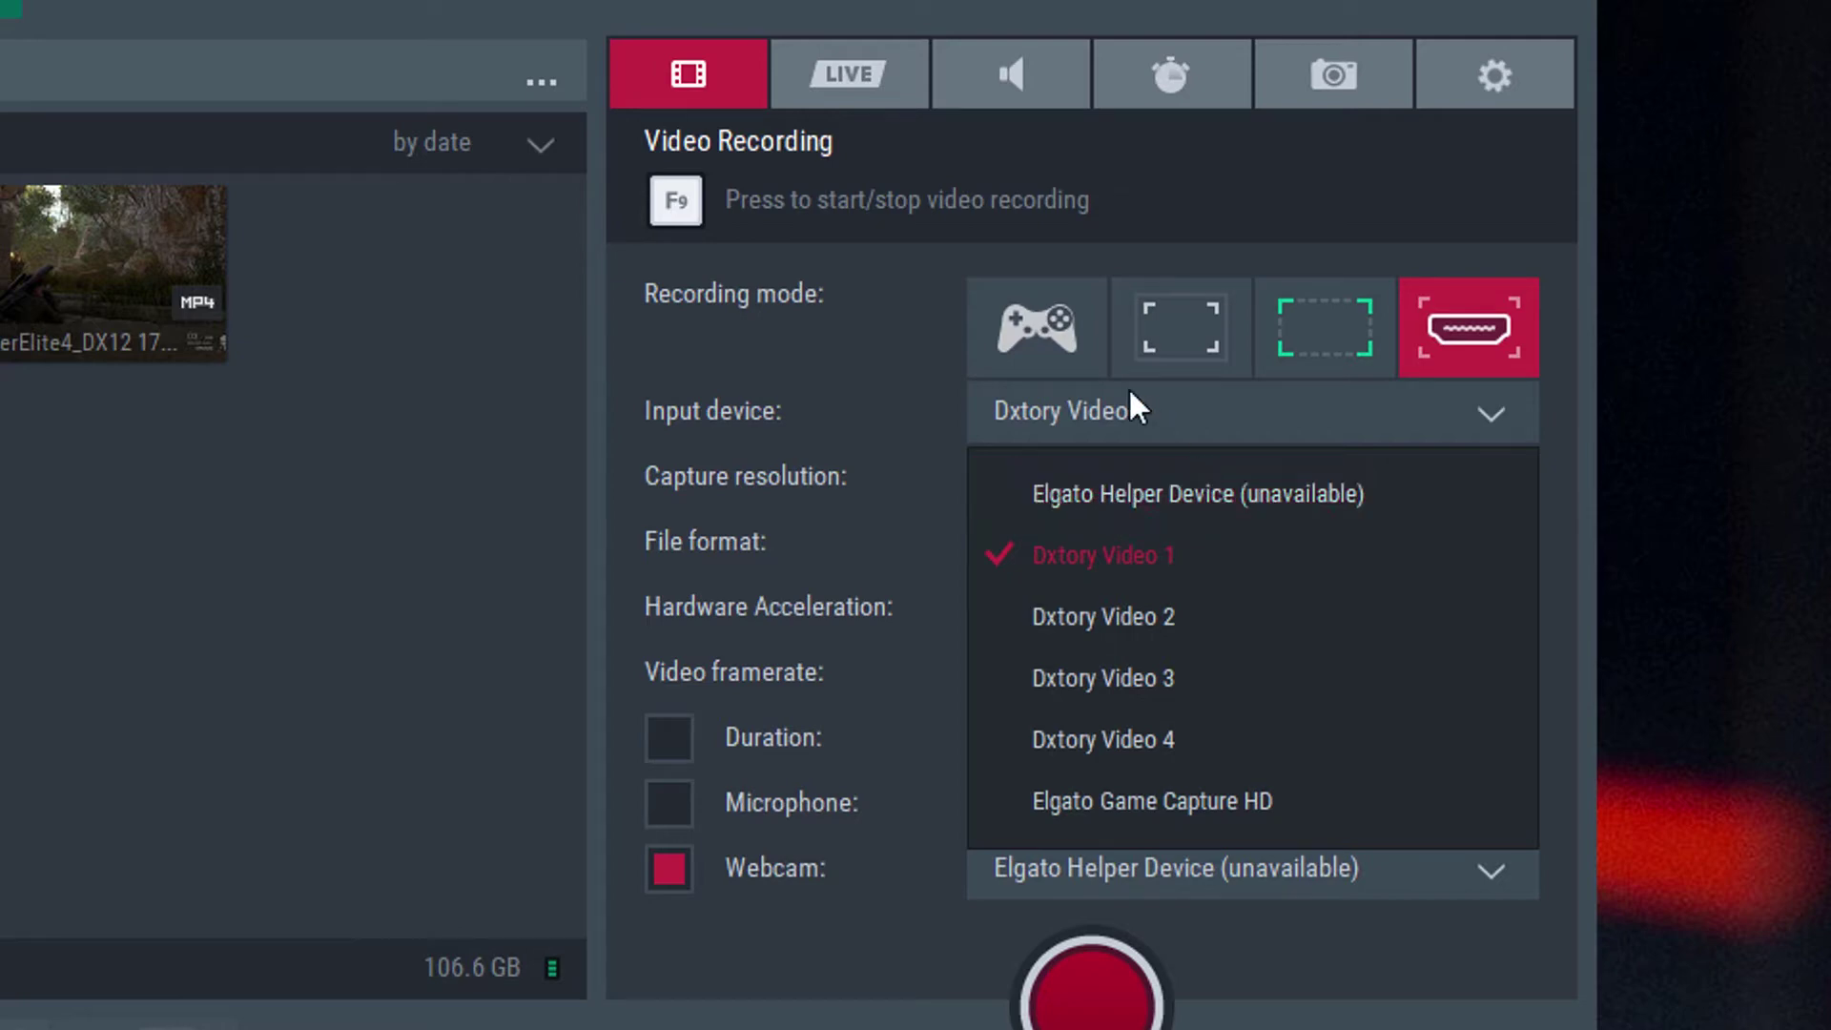
pyautogui.click(1081, 410)
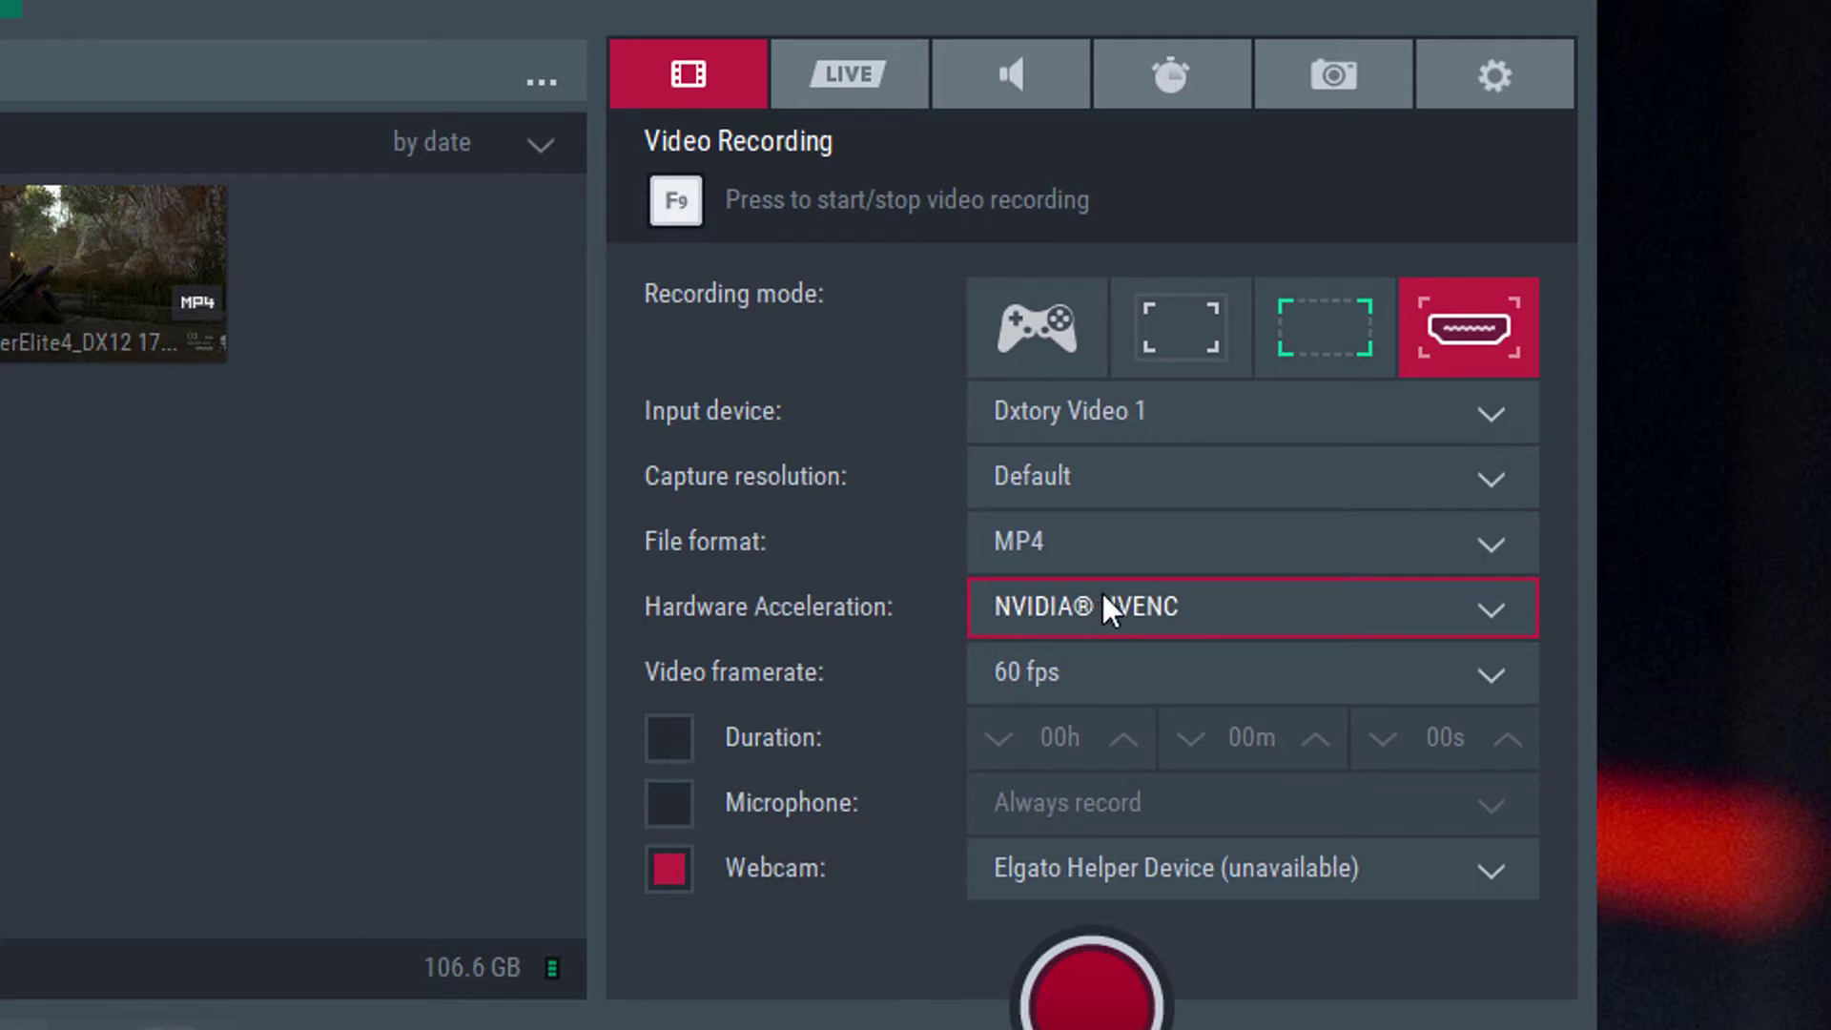
# Review the file format and framerate options, keeping MP4 and 60 fps.
pyautogui.click(1050, 540)
pyautogui.click(1058, 534)
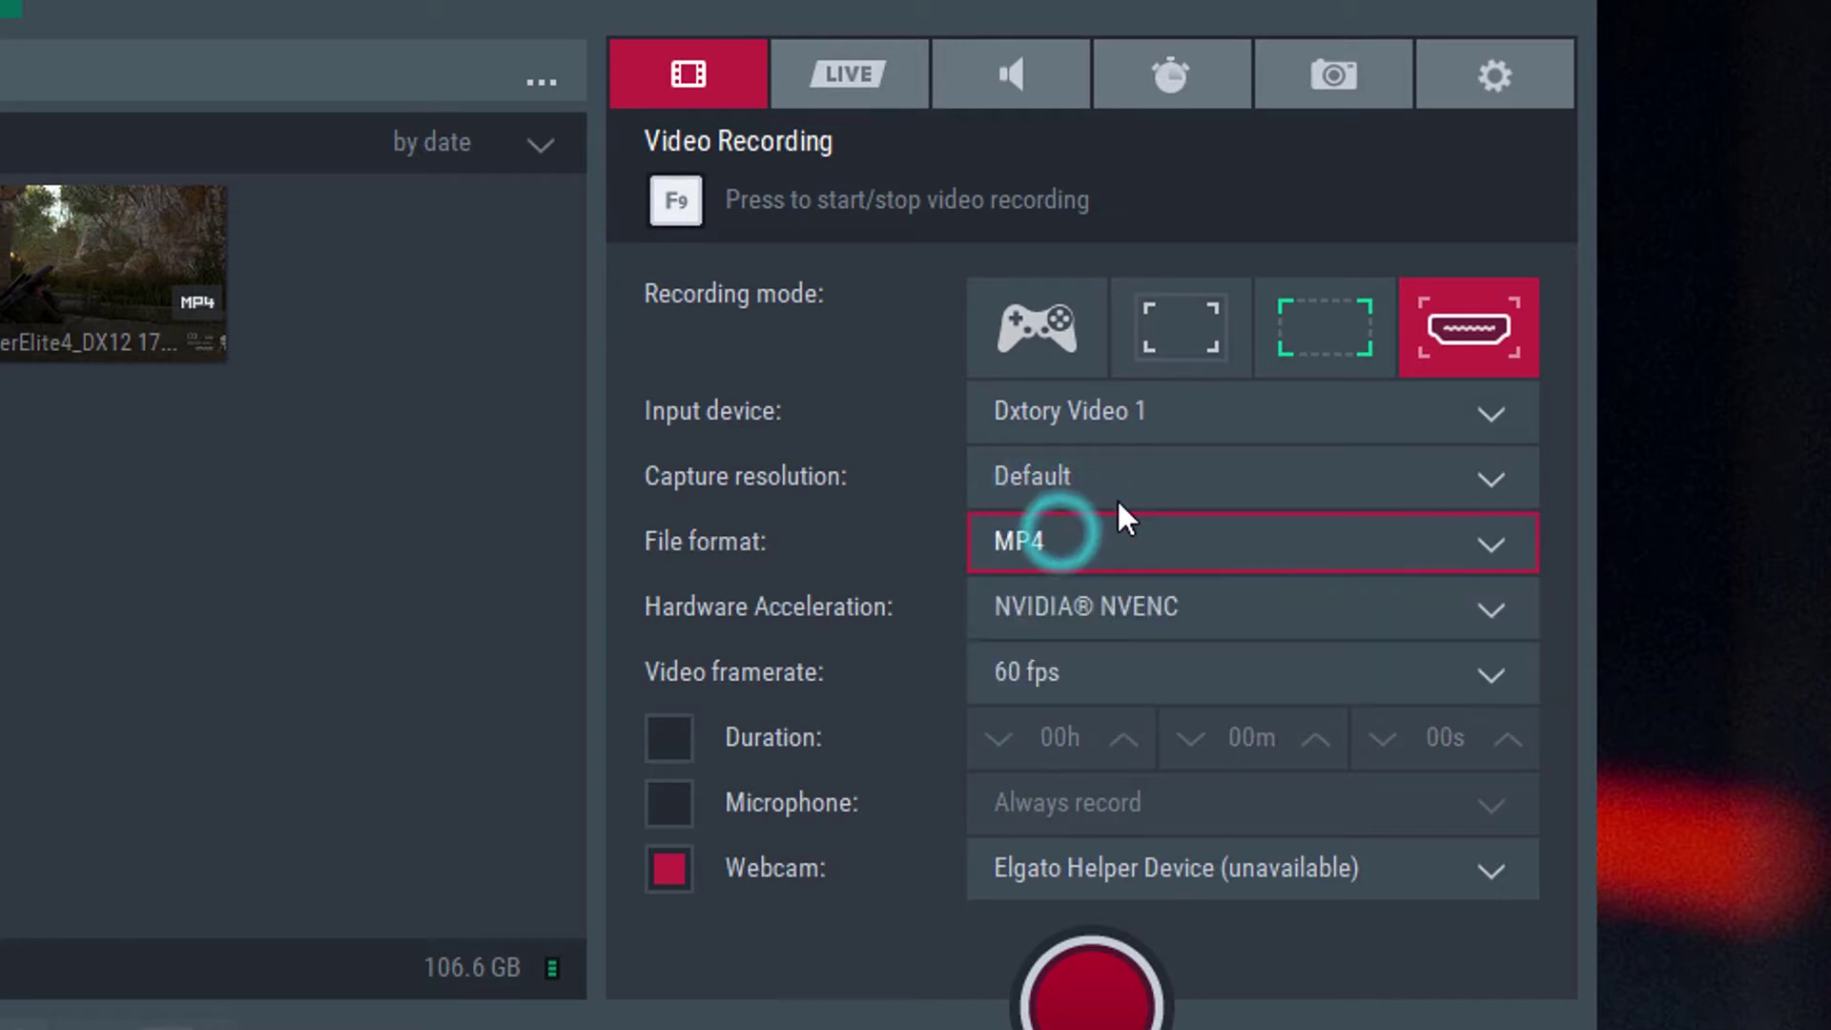
pyautogui.click(1089, 679)
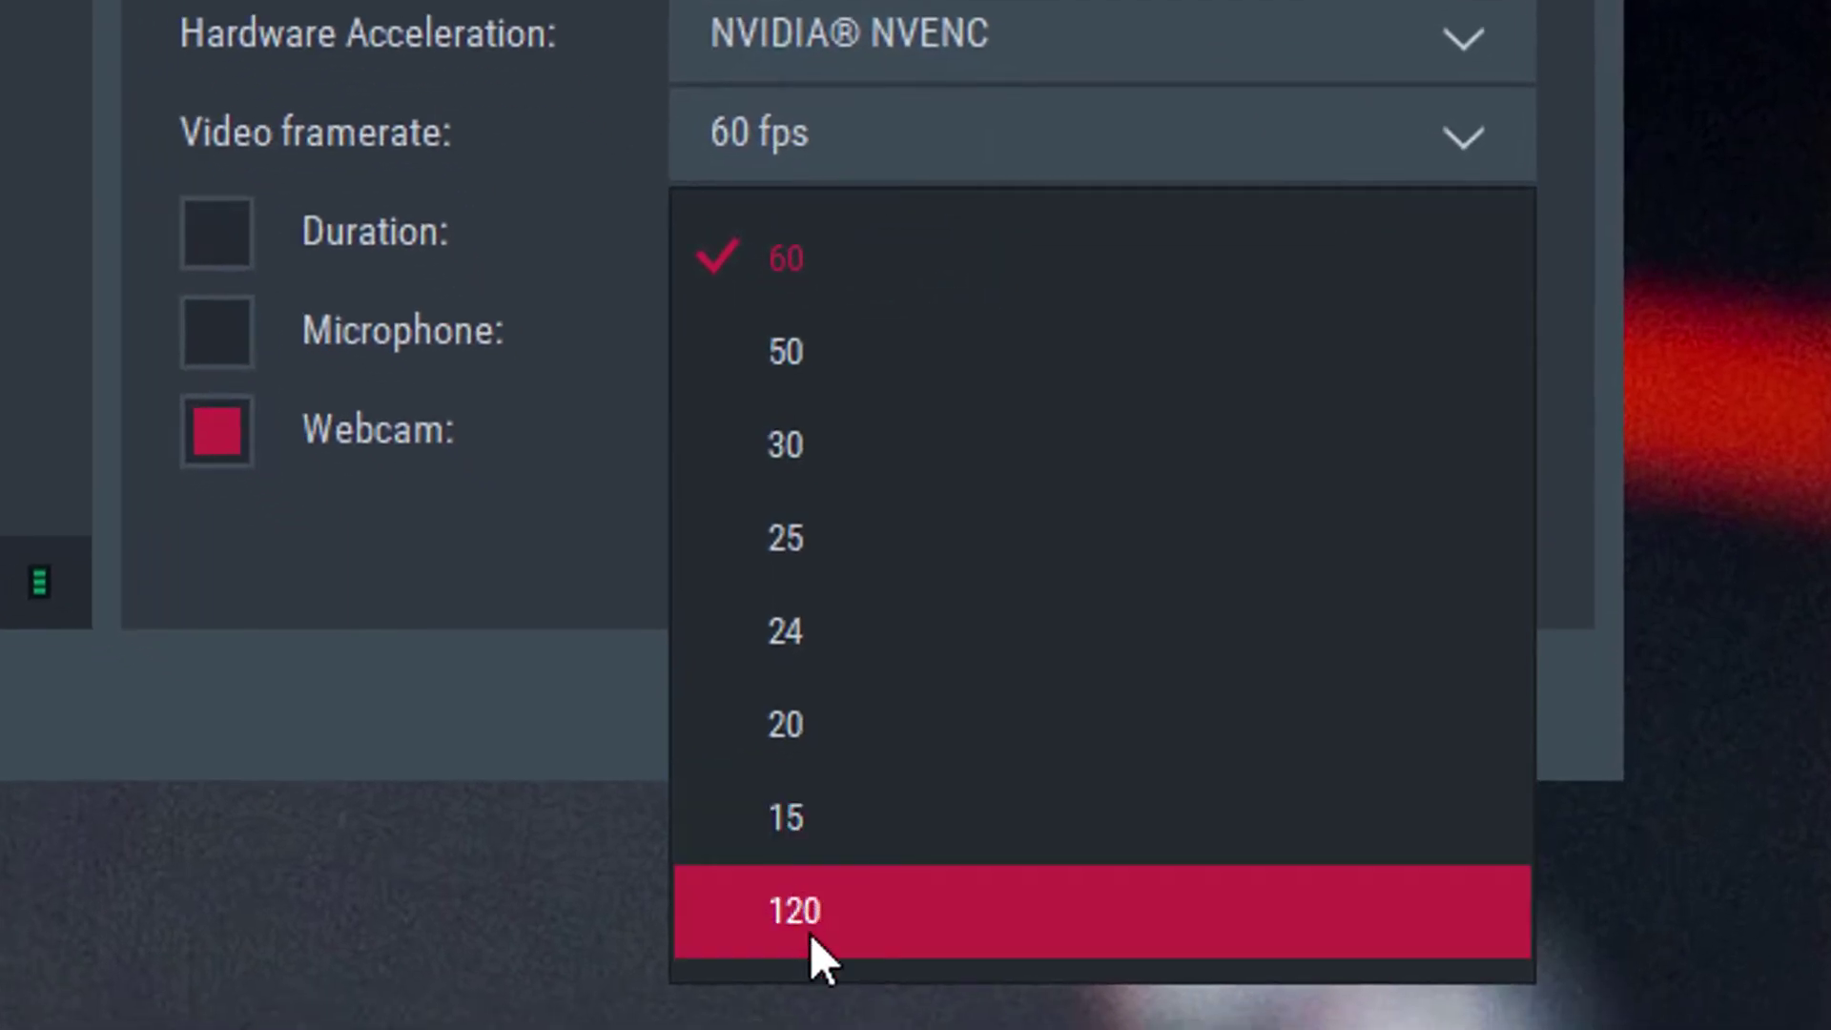
pyautogui.click(878, 120)
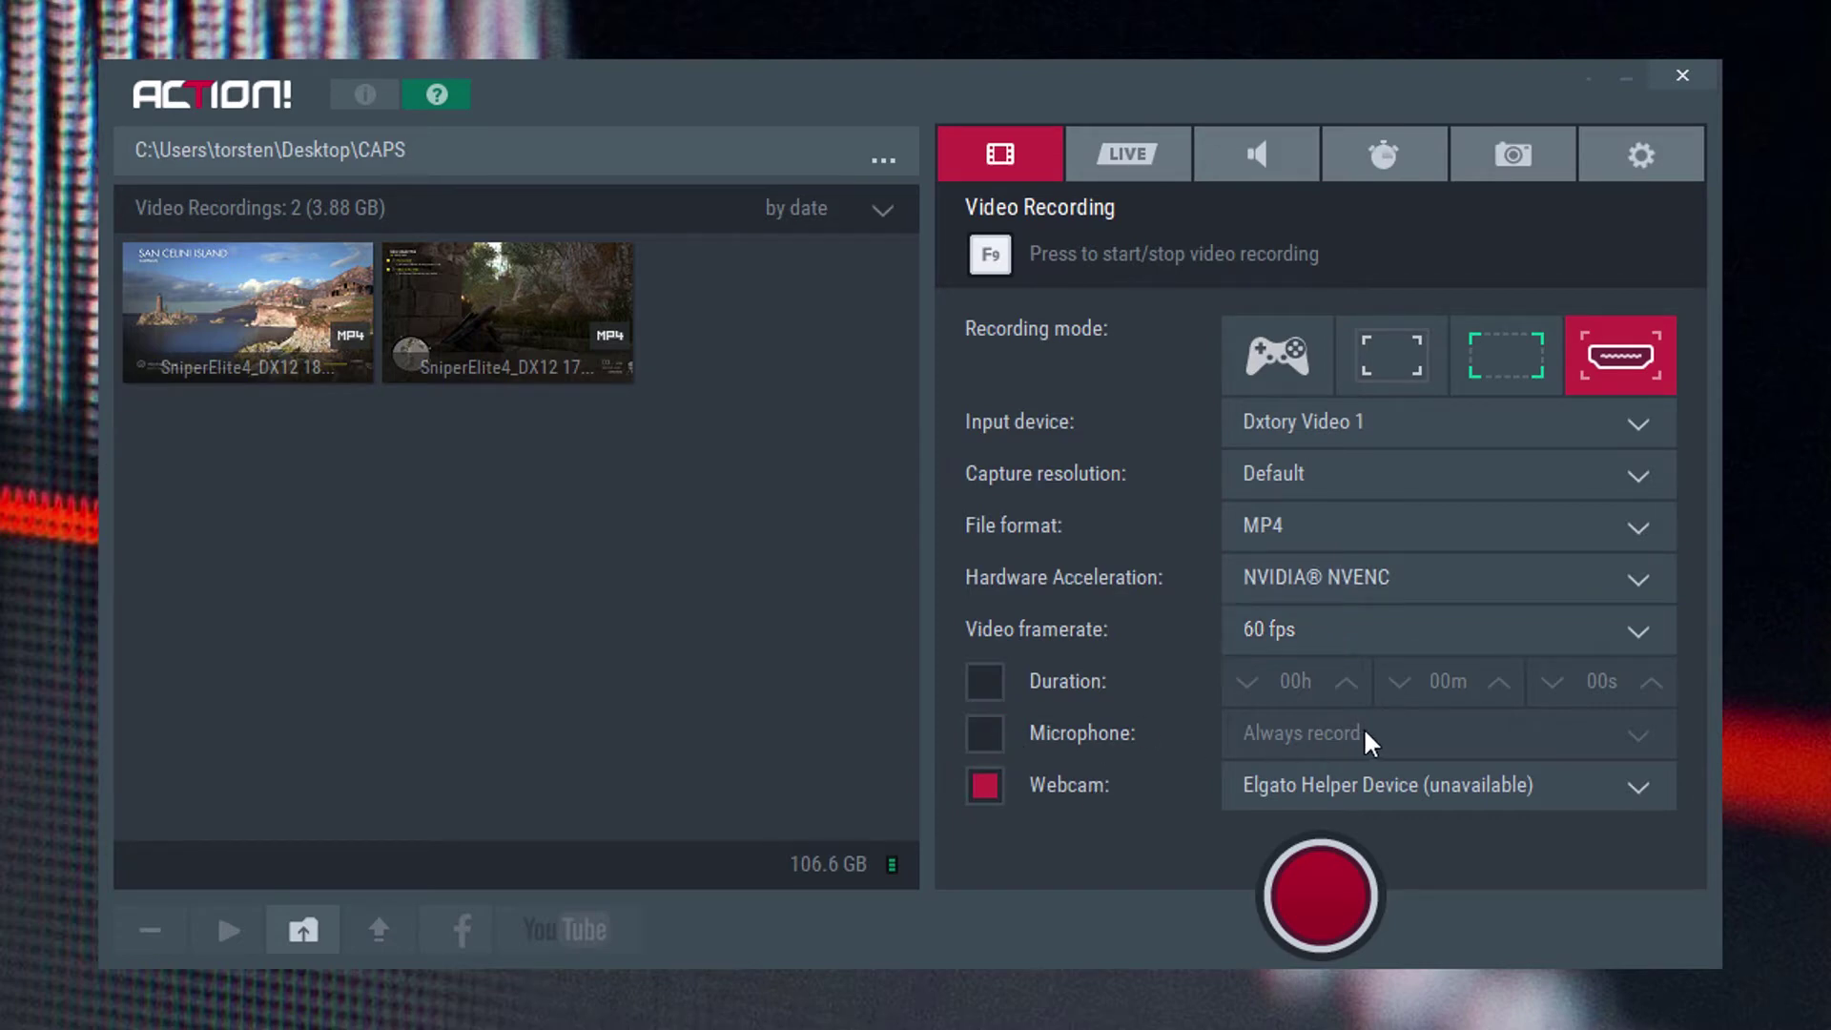
# Enable microphone recording with the Always record mode.
pyautogui.click(986, 732)
pyautogui.click(1309, 734)
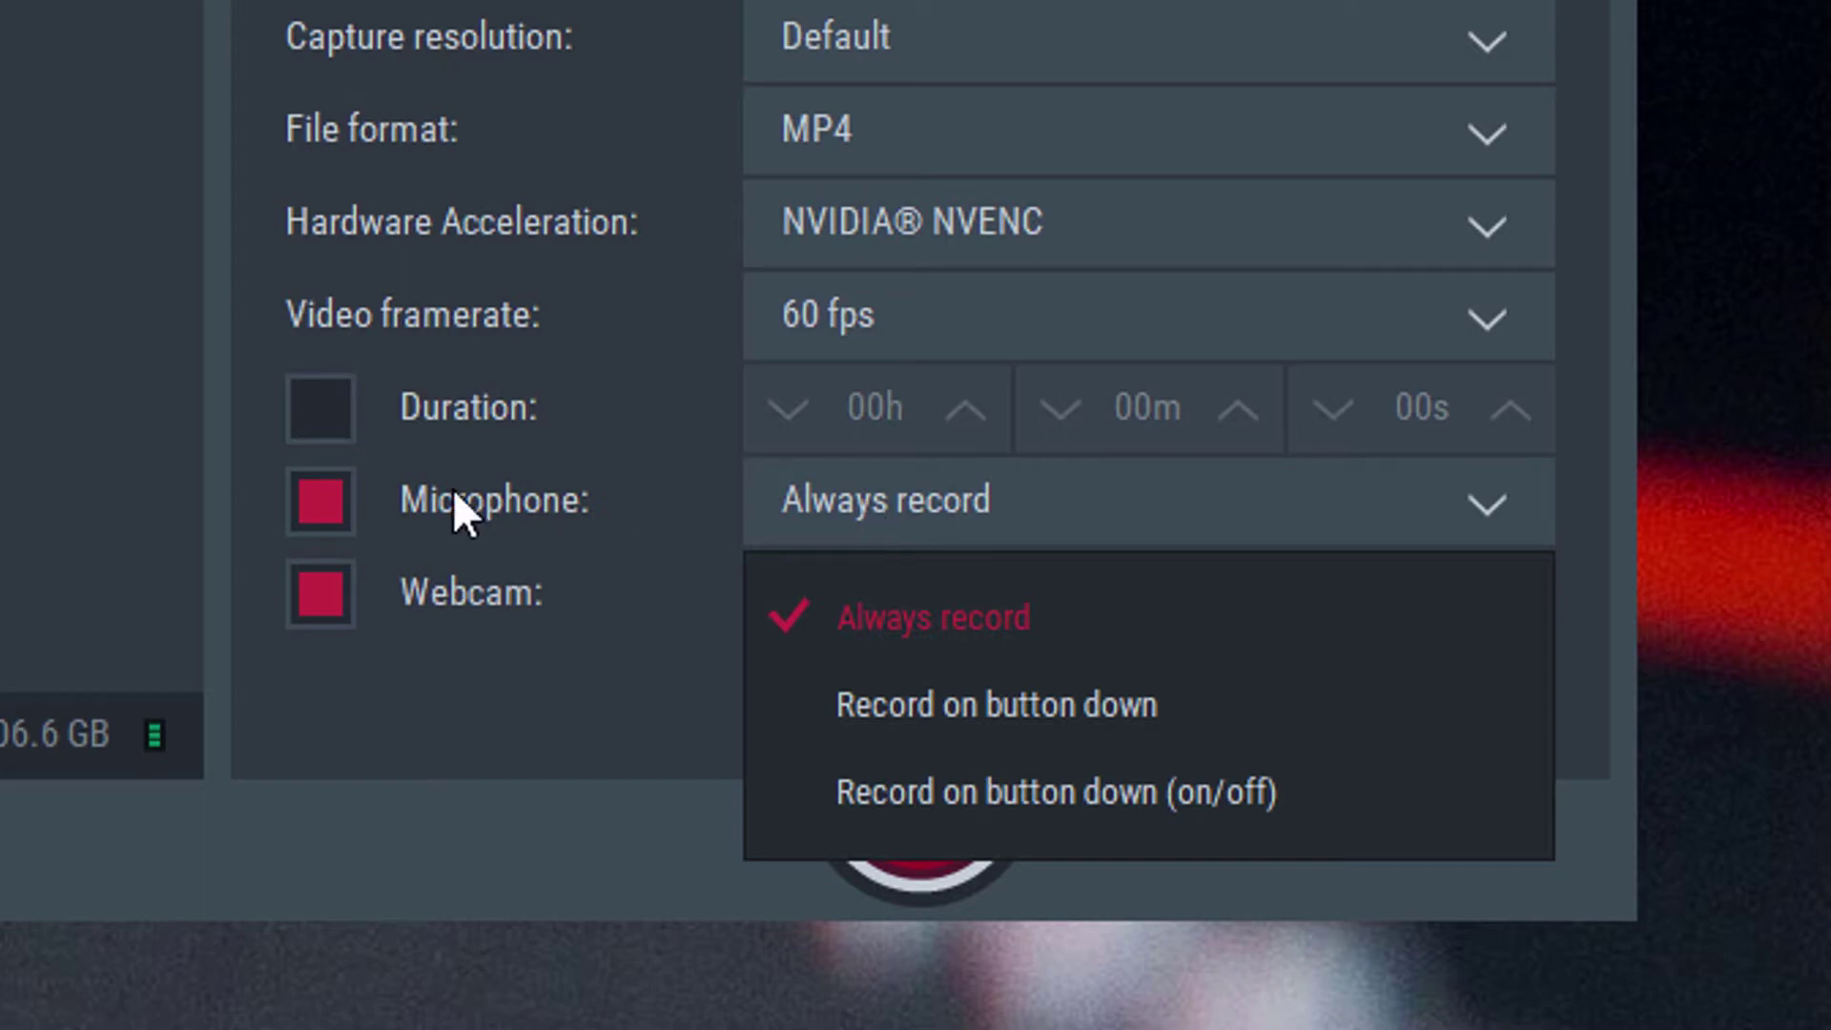
pyautogui.click(332, 496)
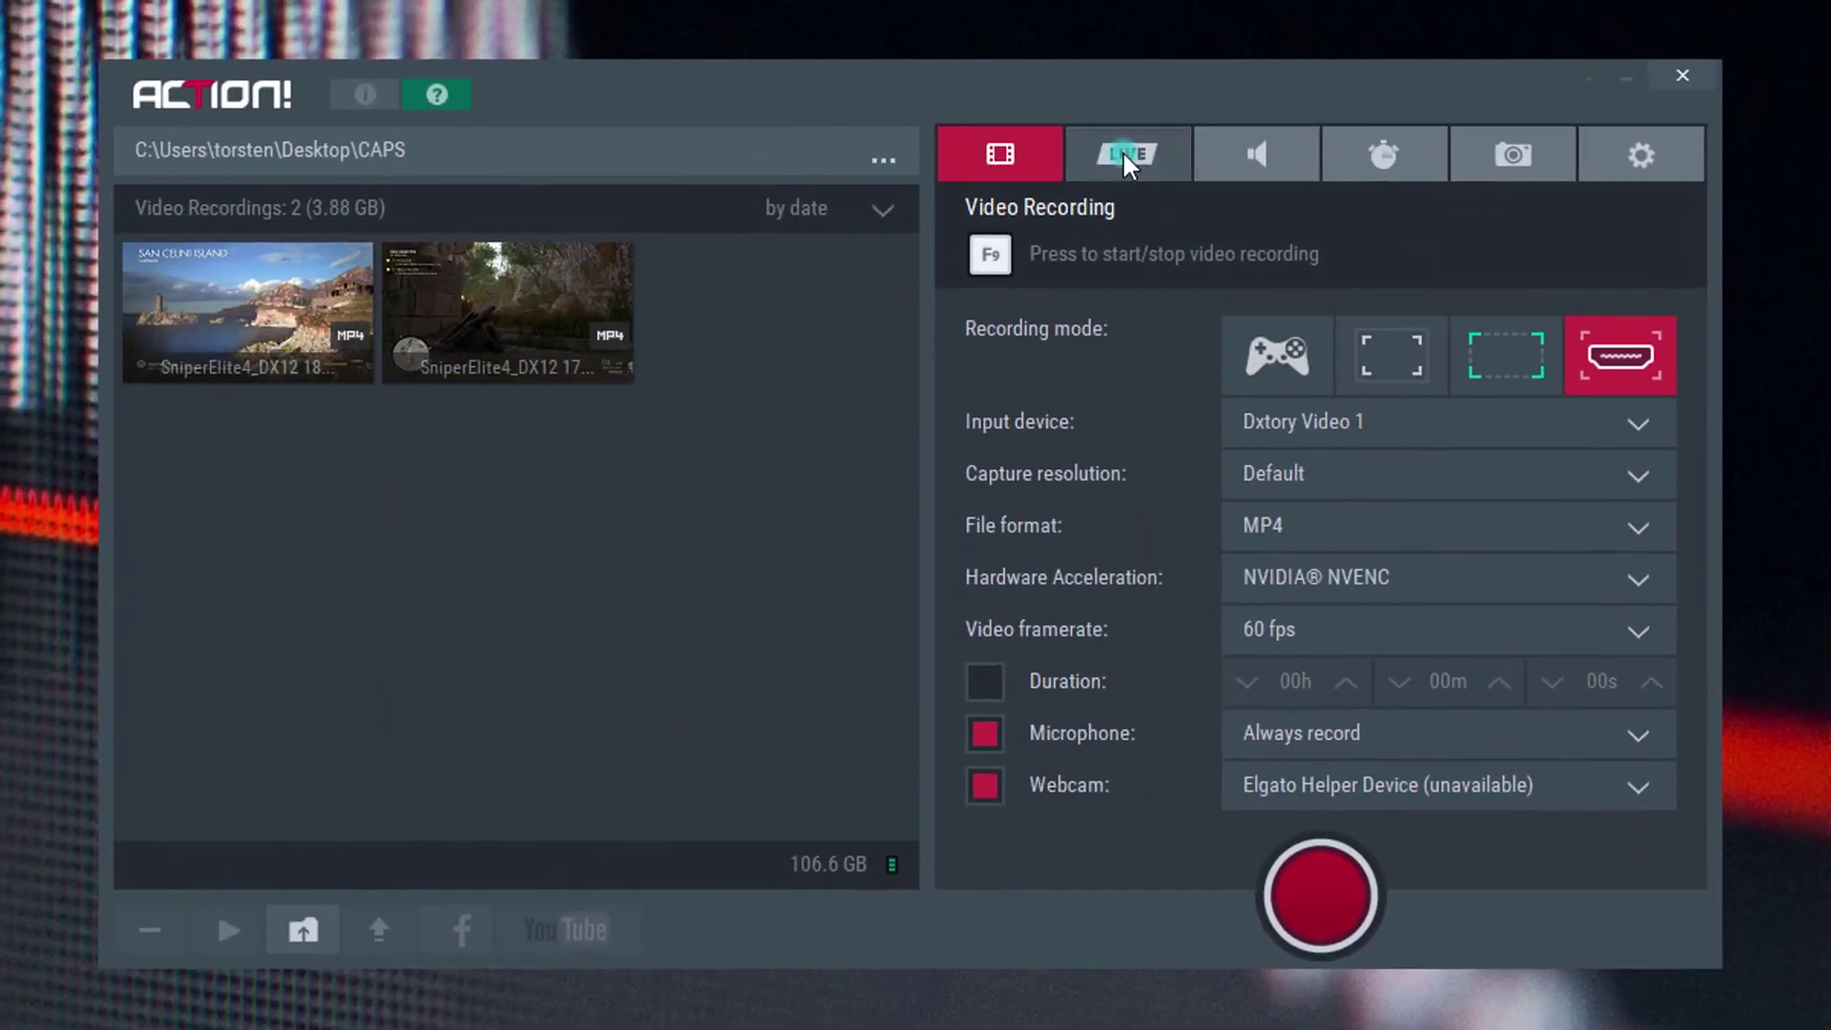
# Show the LIVE streaming settings and leave Ustream as the streaming service.
pyautogui.click(1124, 154)
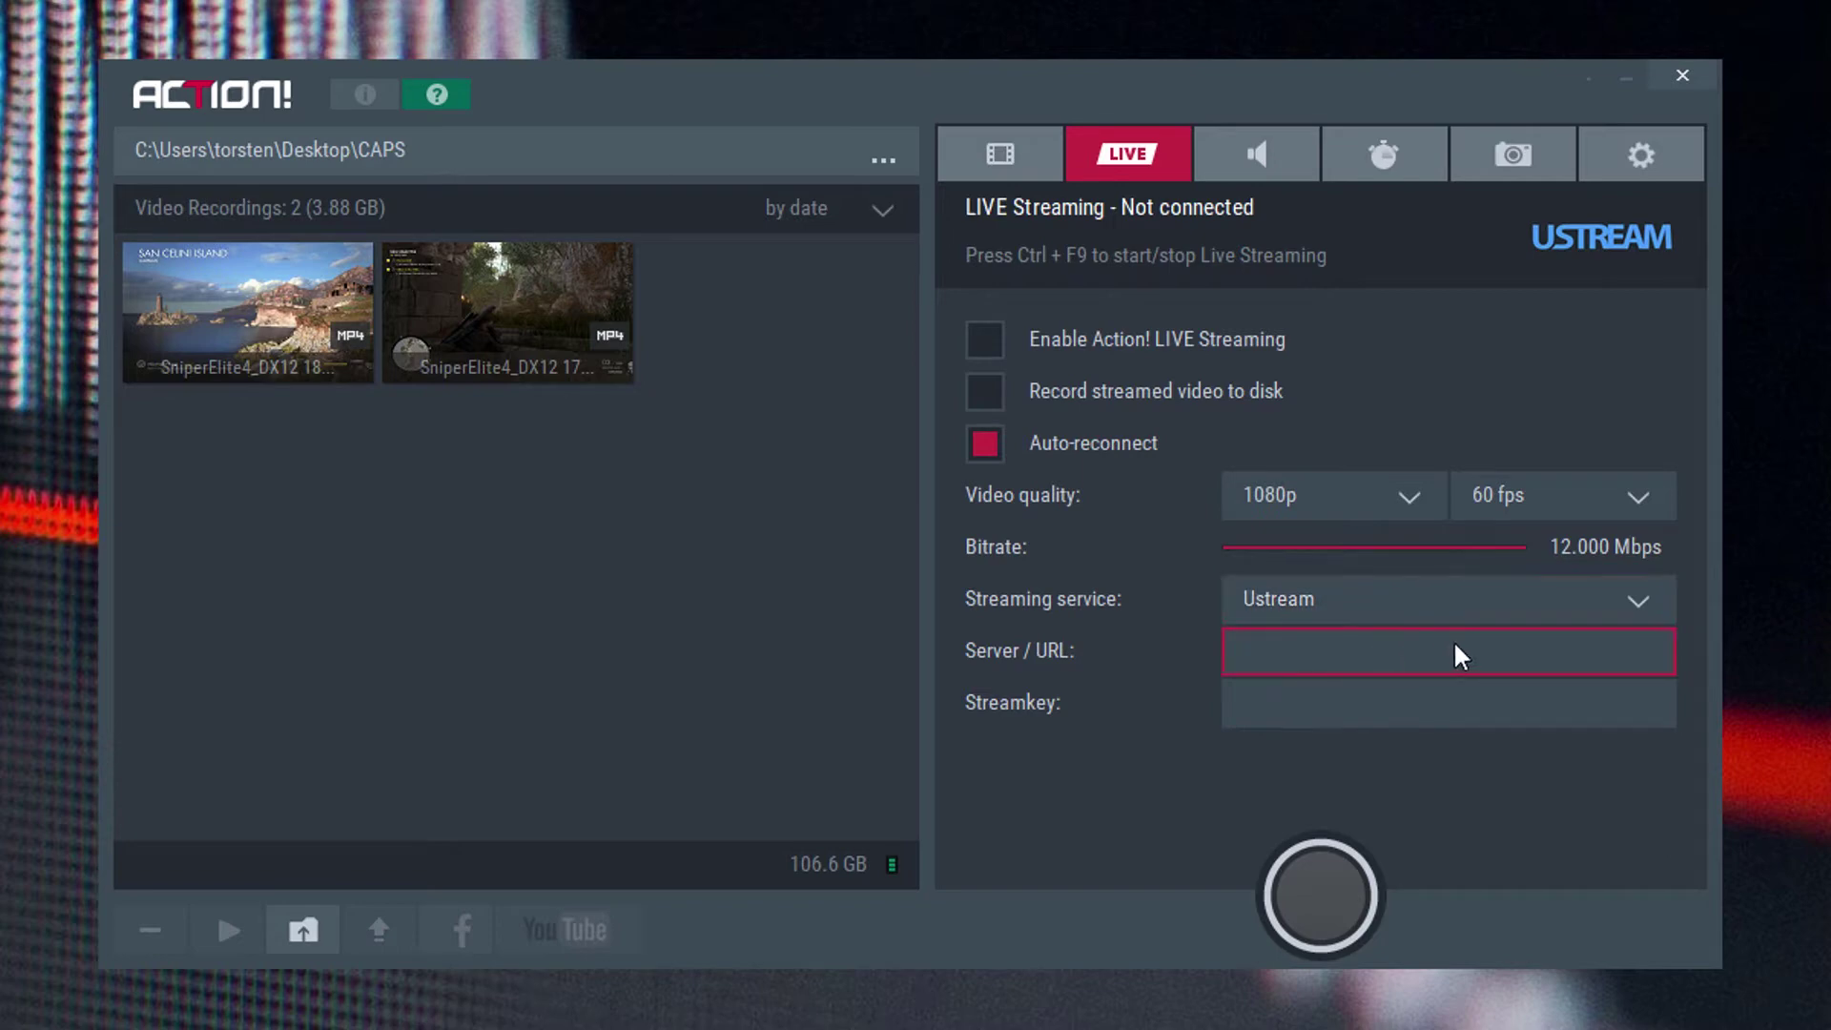
pyautogui.click(1455, 595)
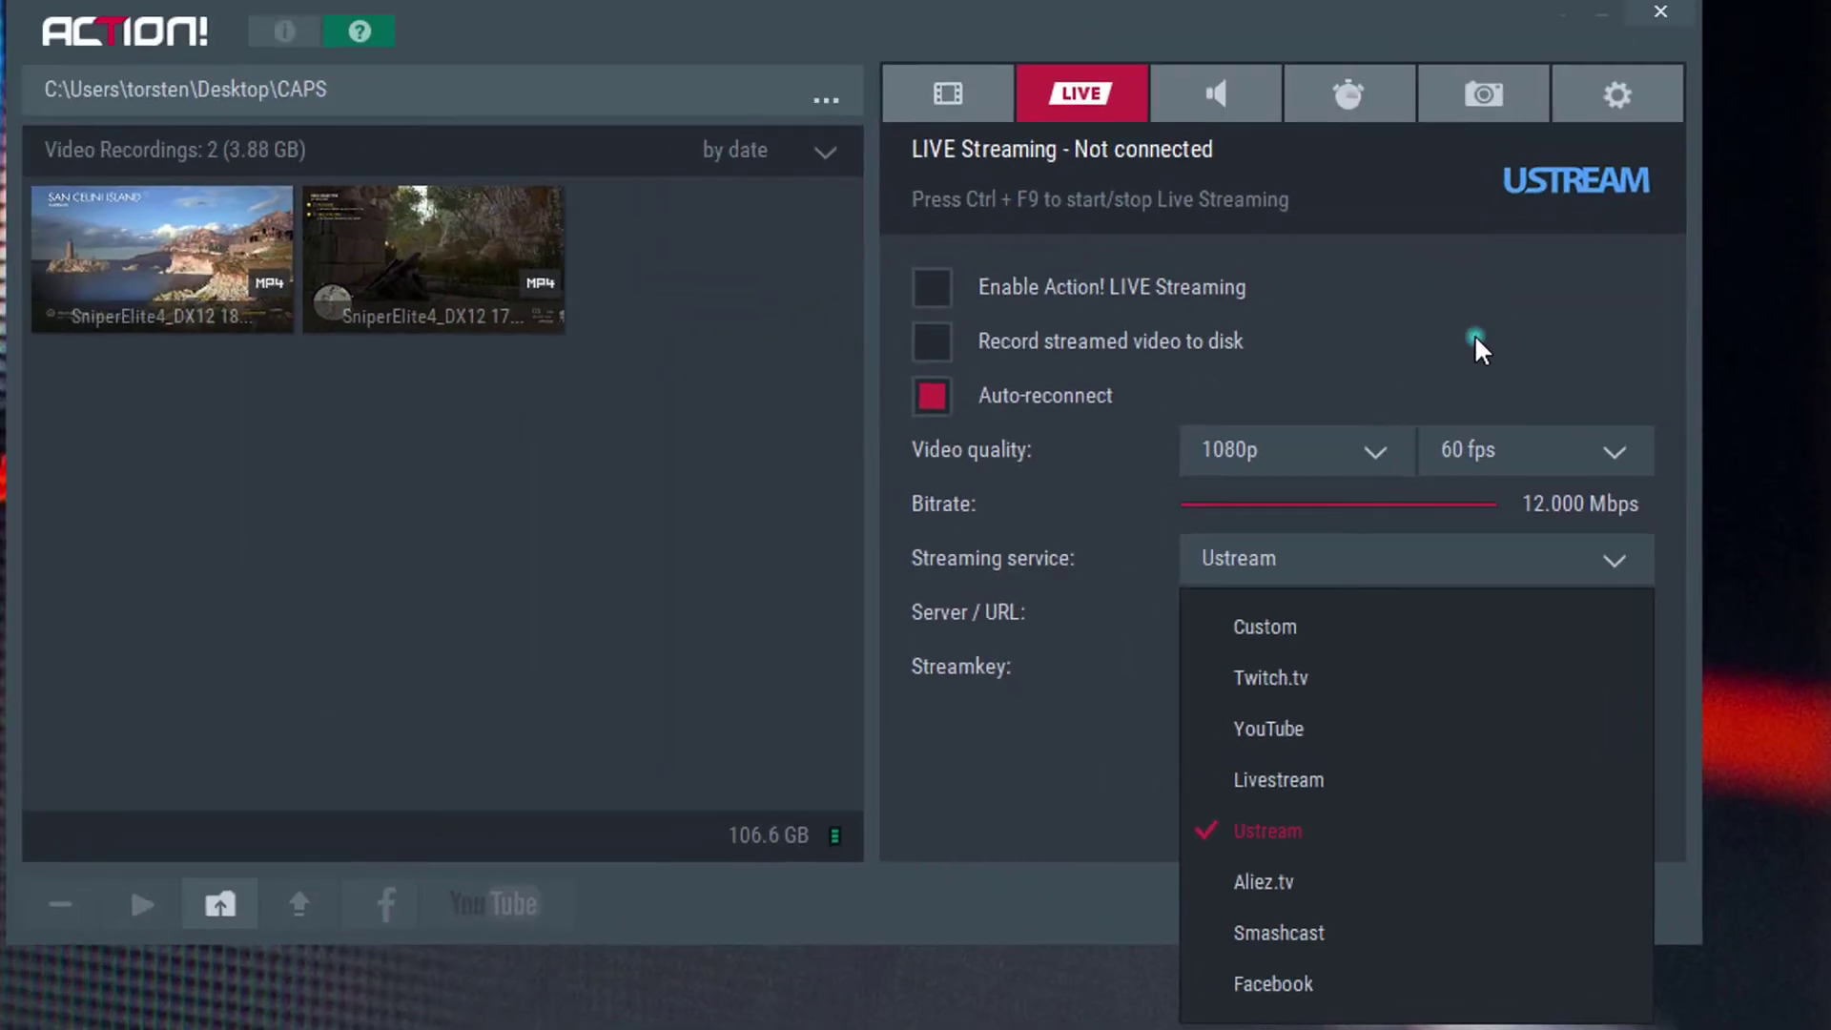
pyautogui.click(1192, 0)
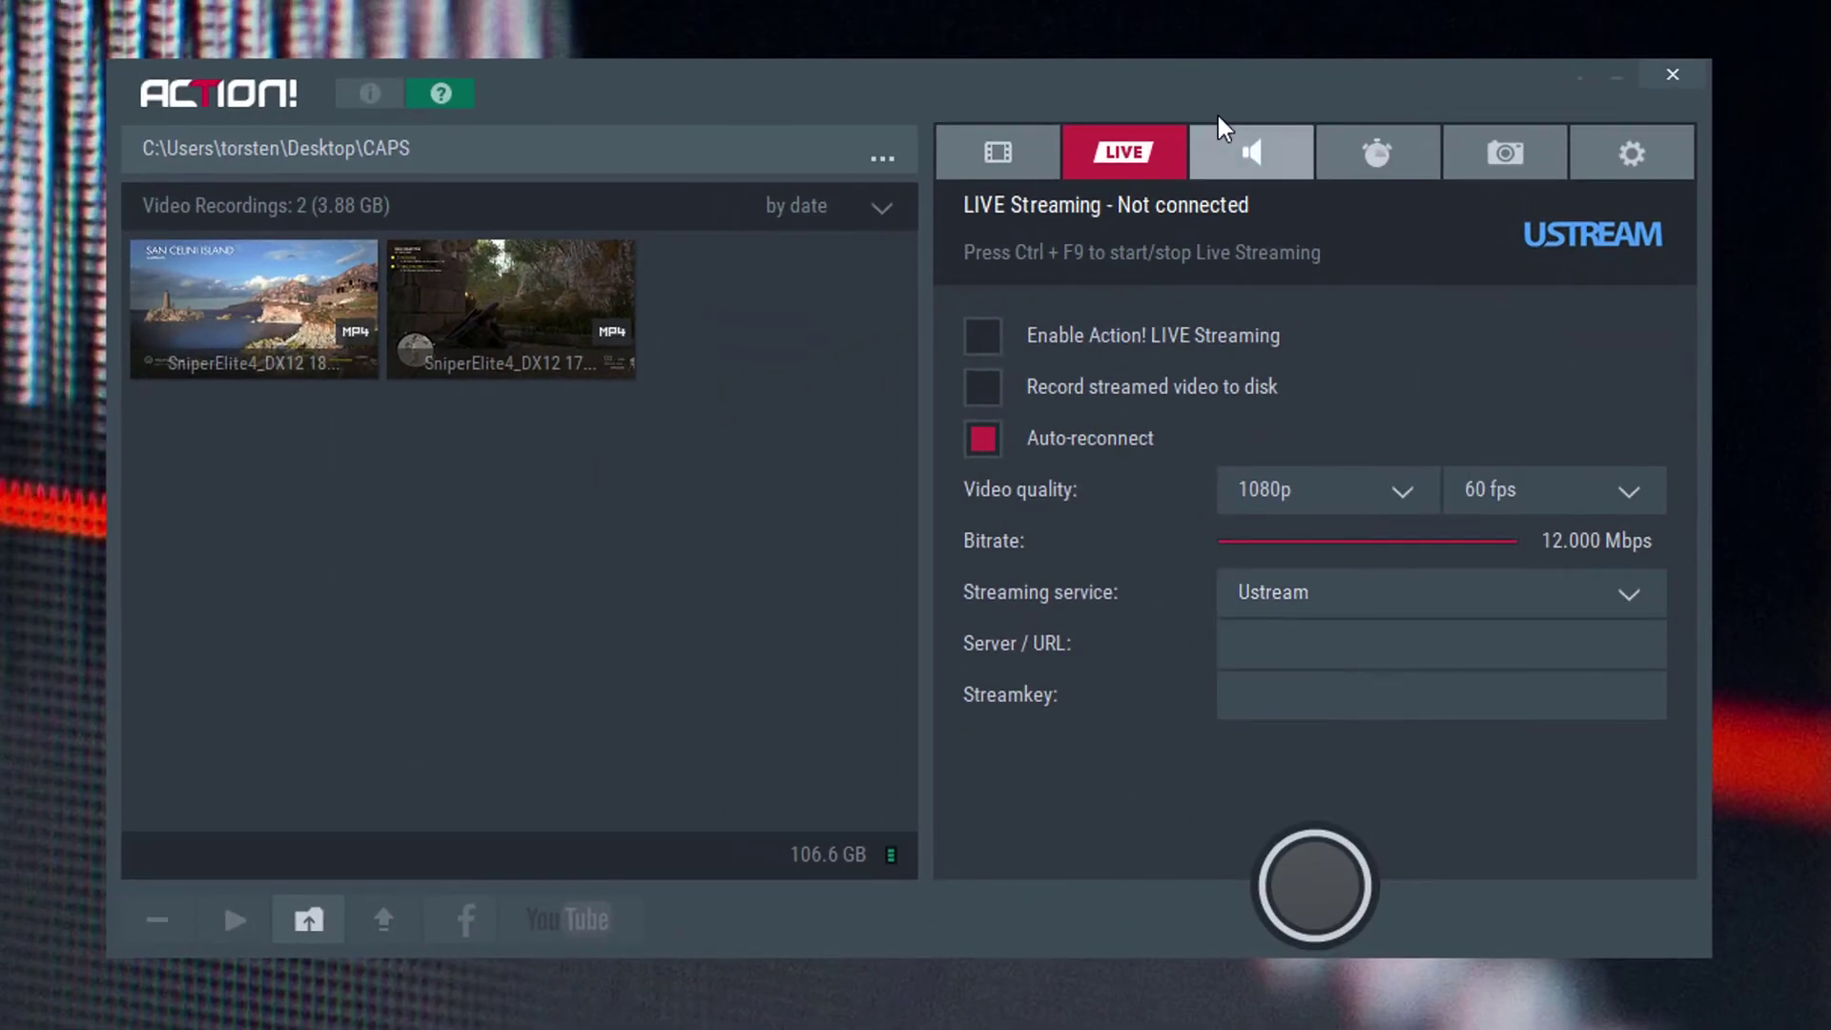
# Show the audio recording settings, leaving the output format at WAV.
pyautogui.click(1246, 141)
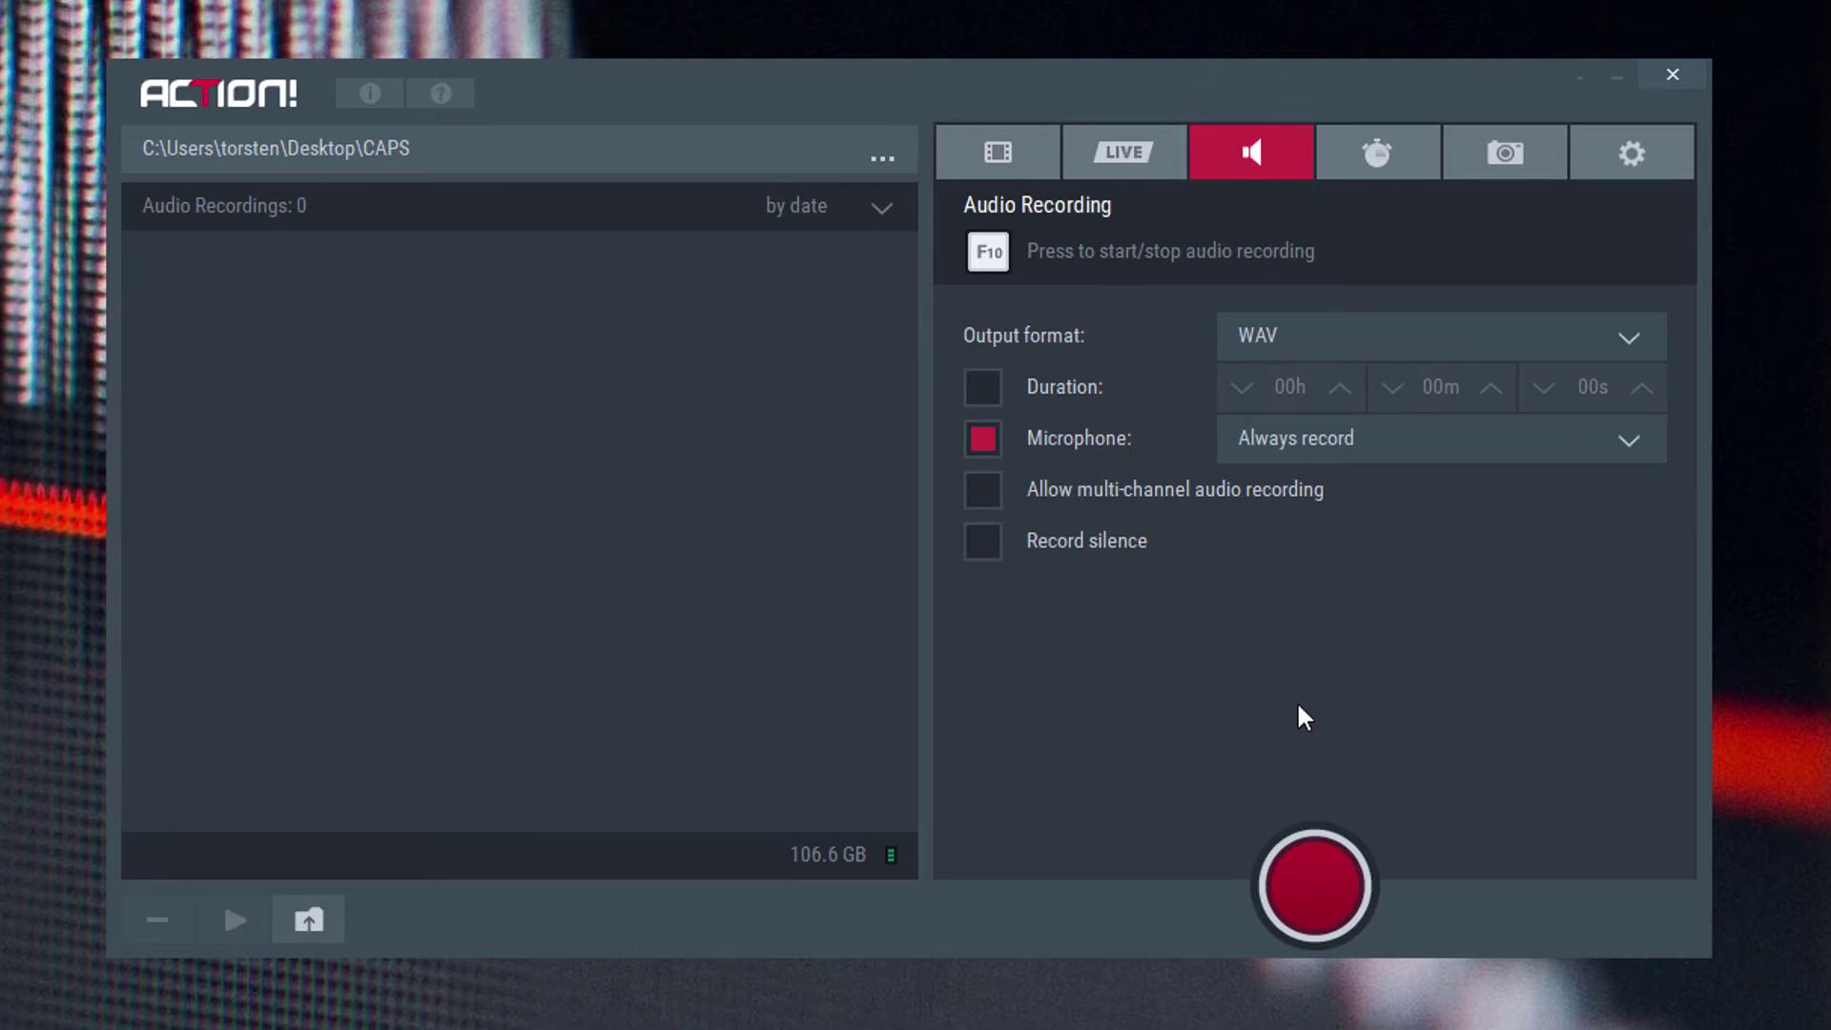
pyautogui.click(1284, 340)
pyautogui.click(1285, 338)
# View the benchmarking and screenshot settings, keeping PNG, then reach the general settings.
pyautogui.click(1390, 154)
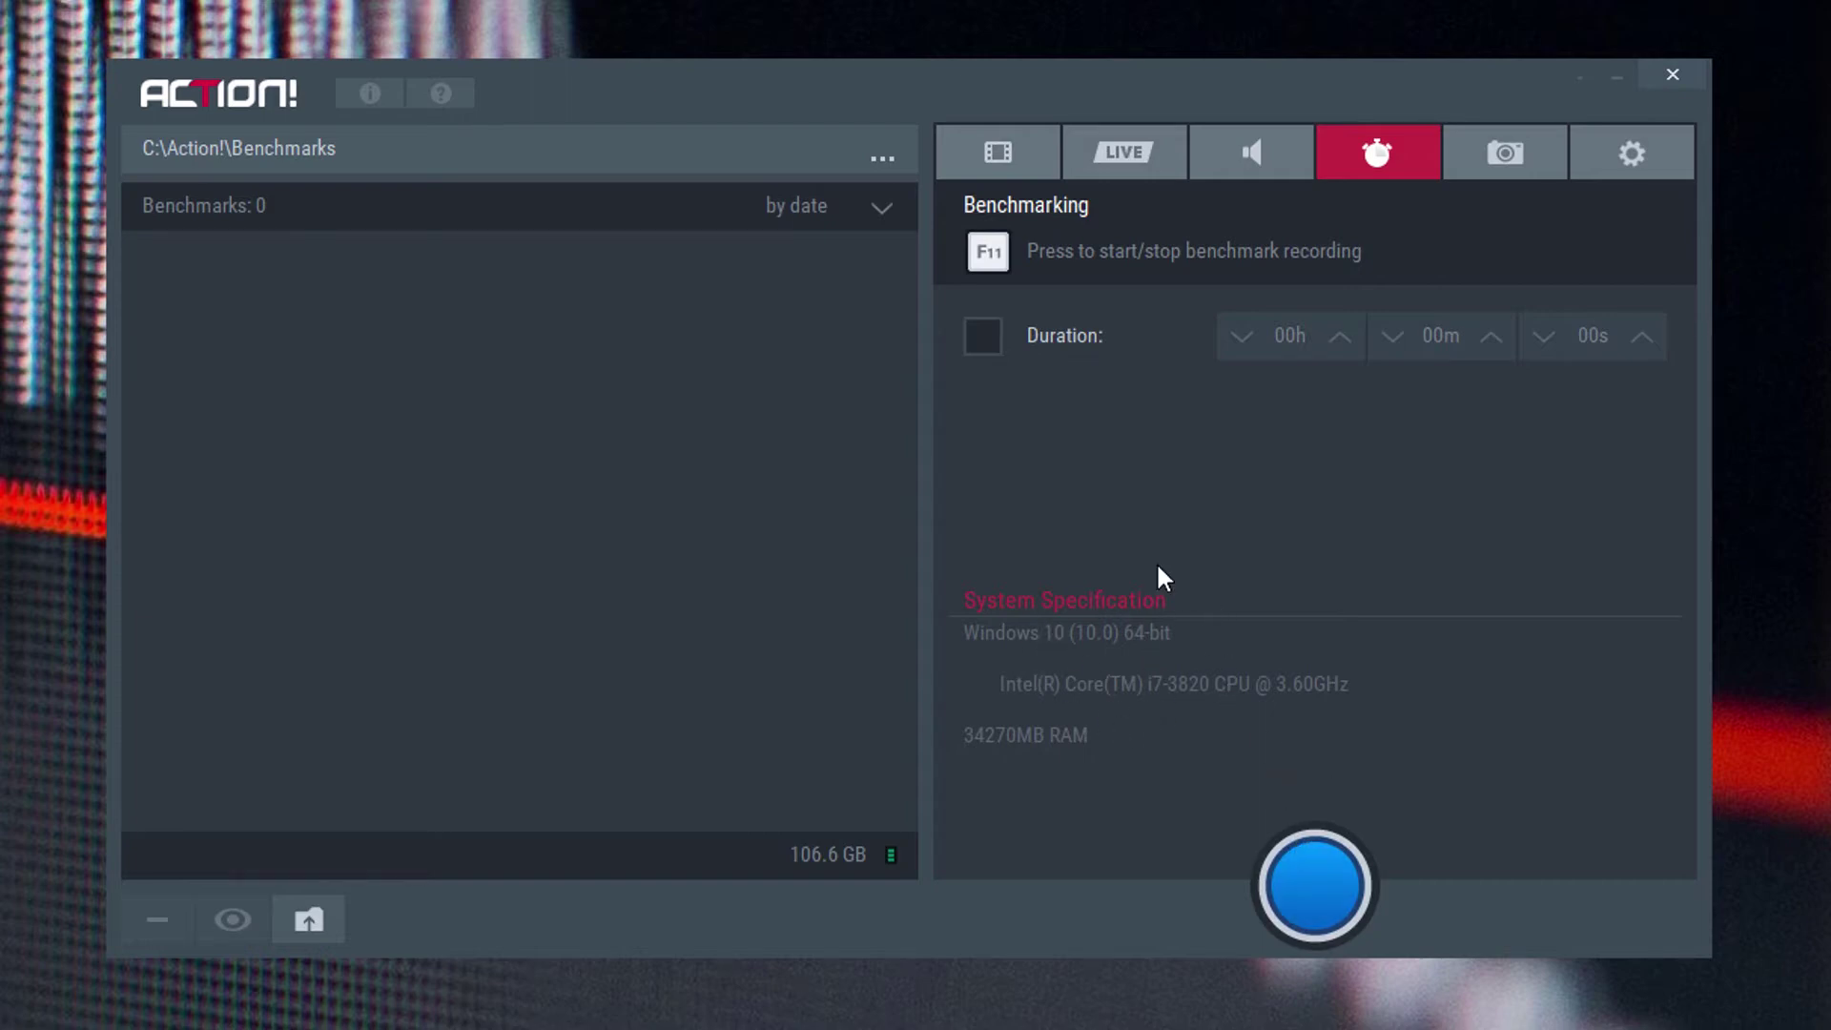
pyautogui.click(1512, 157)
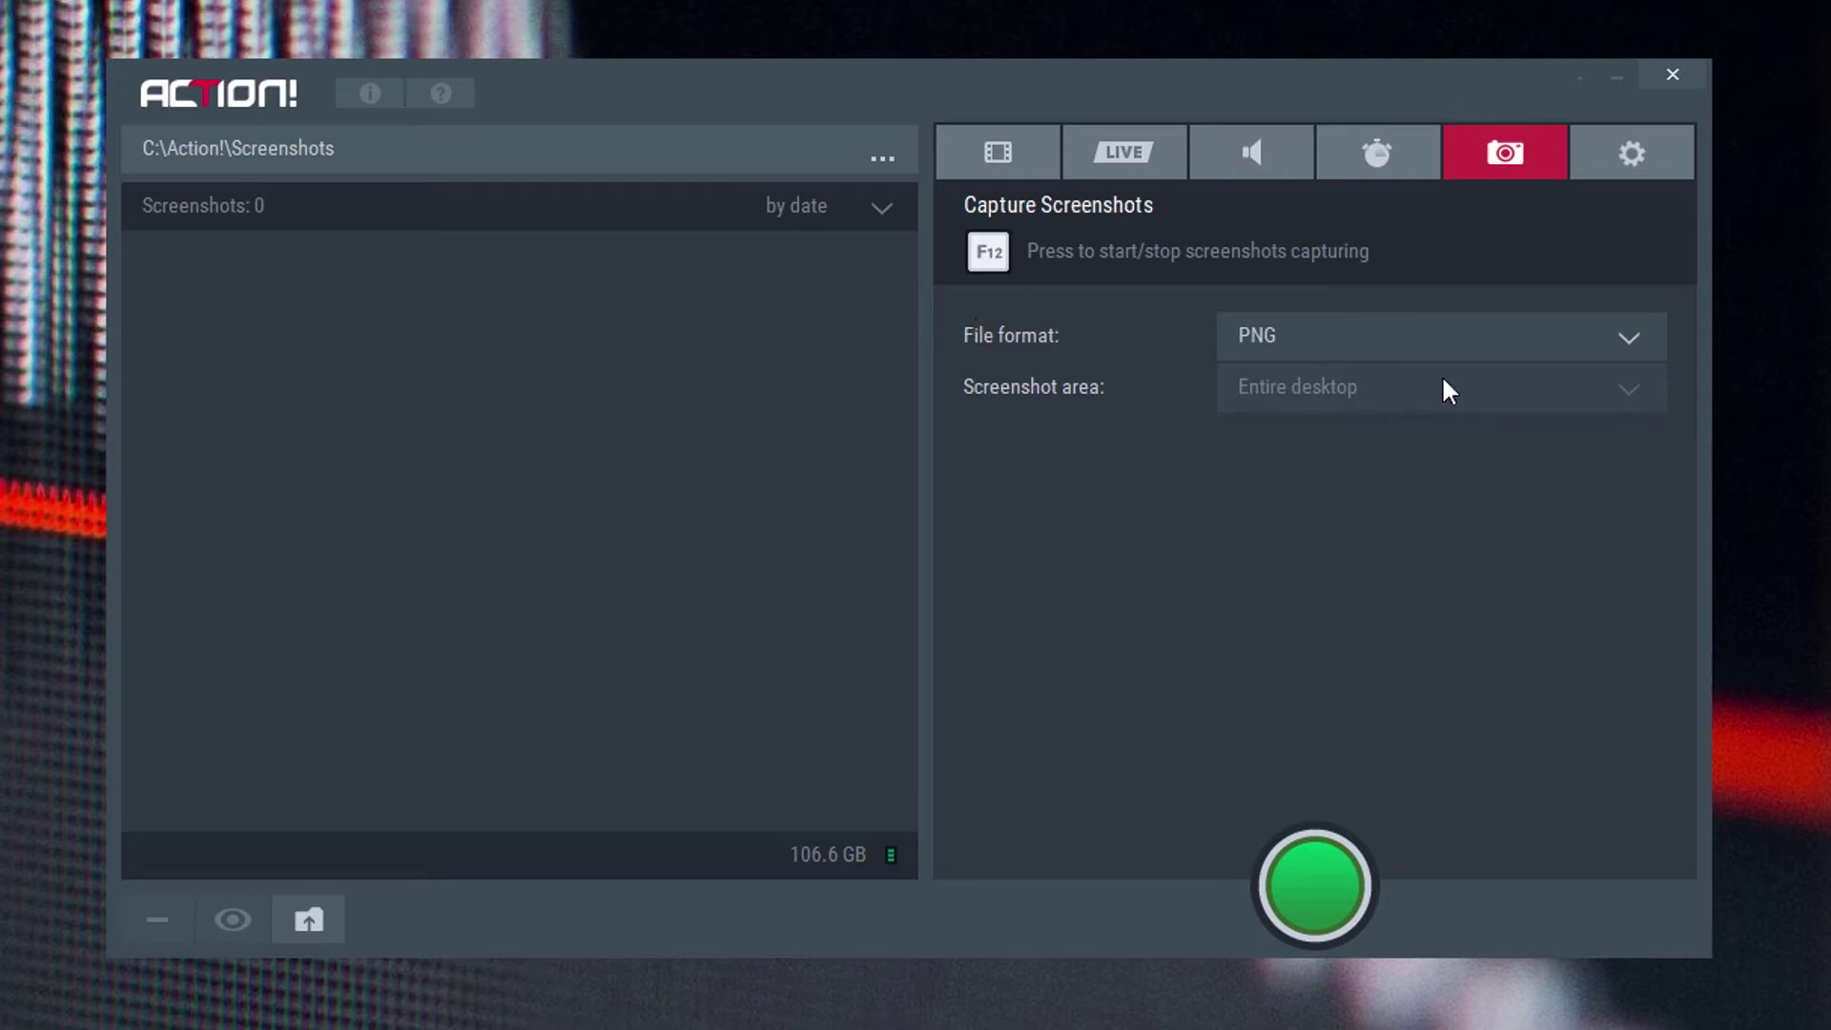
pyautogui.click(1382, 332)
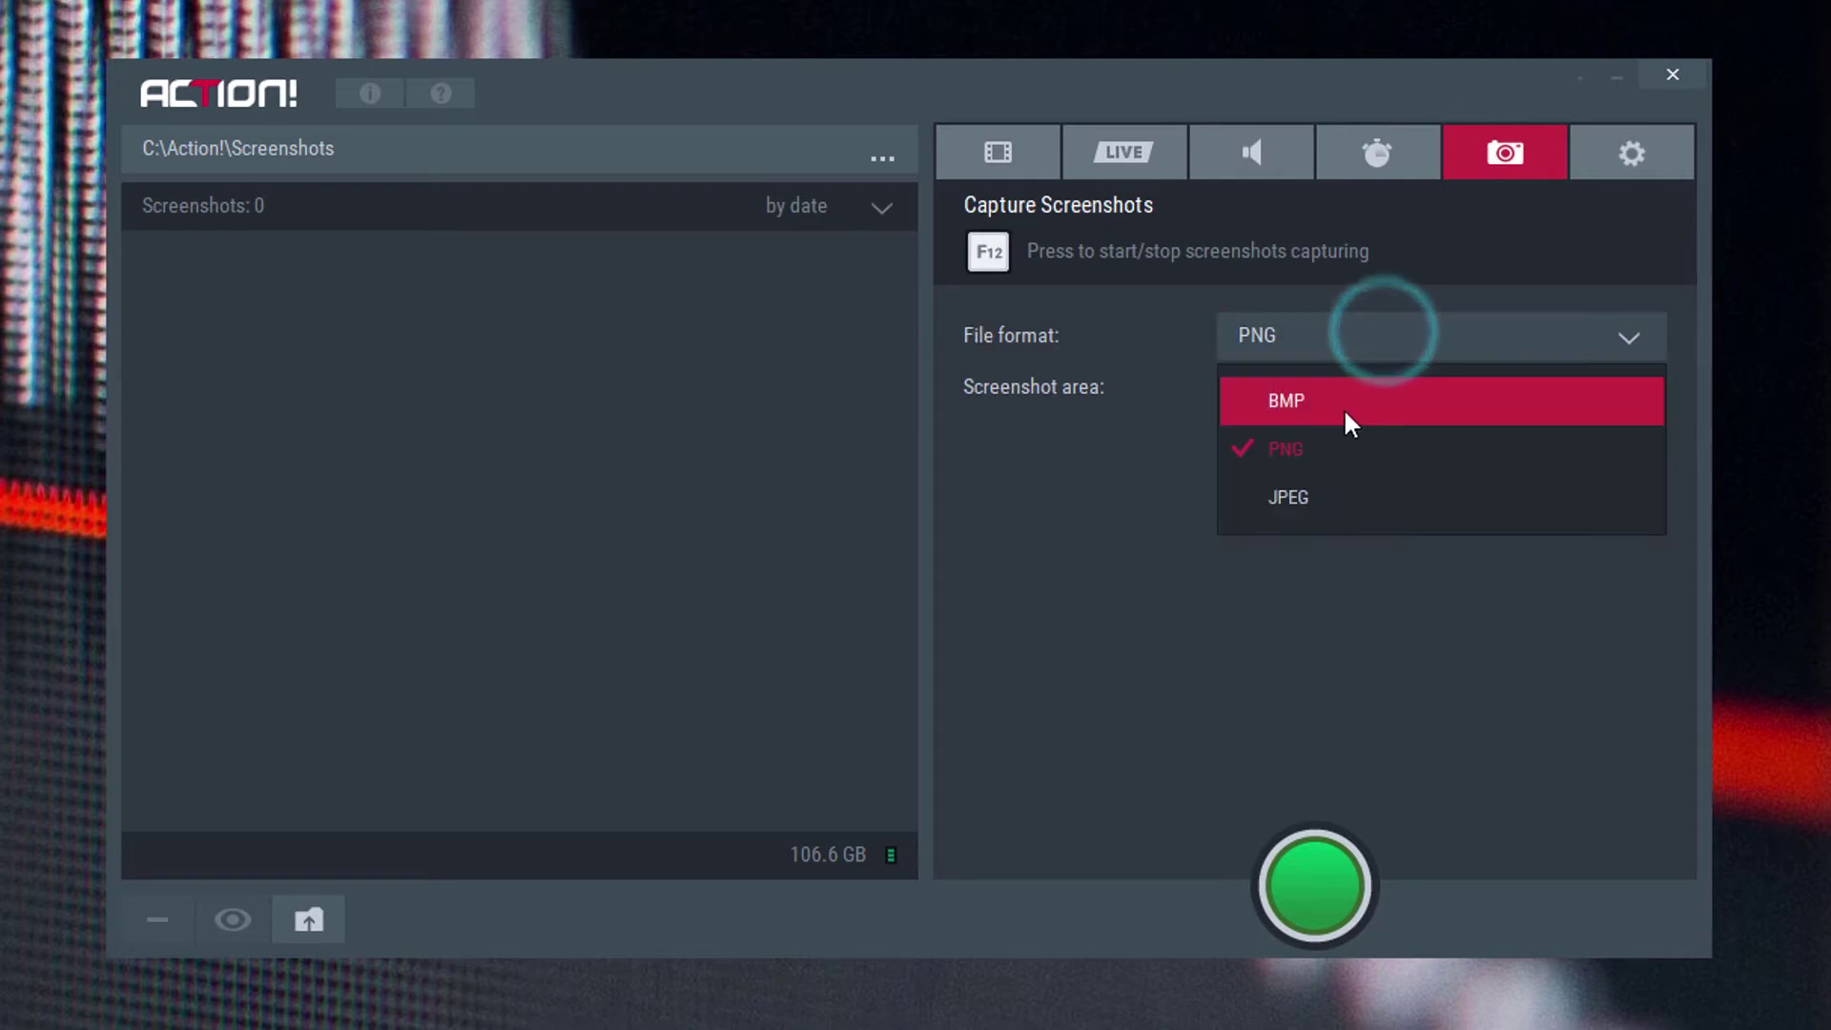
pyautogui.click(928, 570)
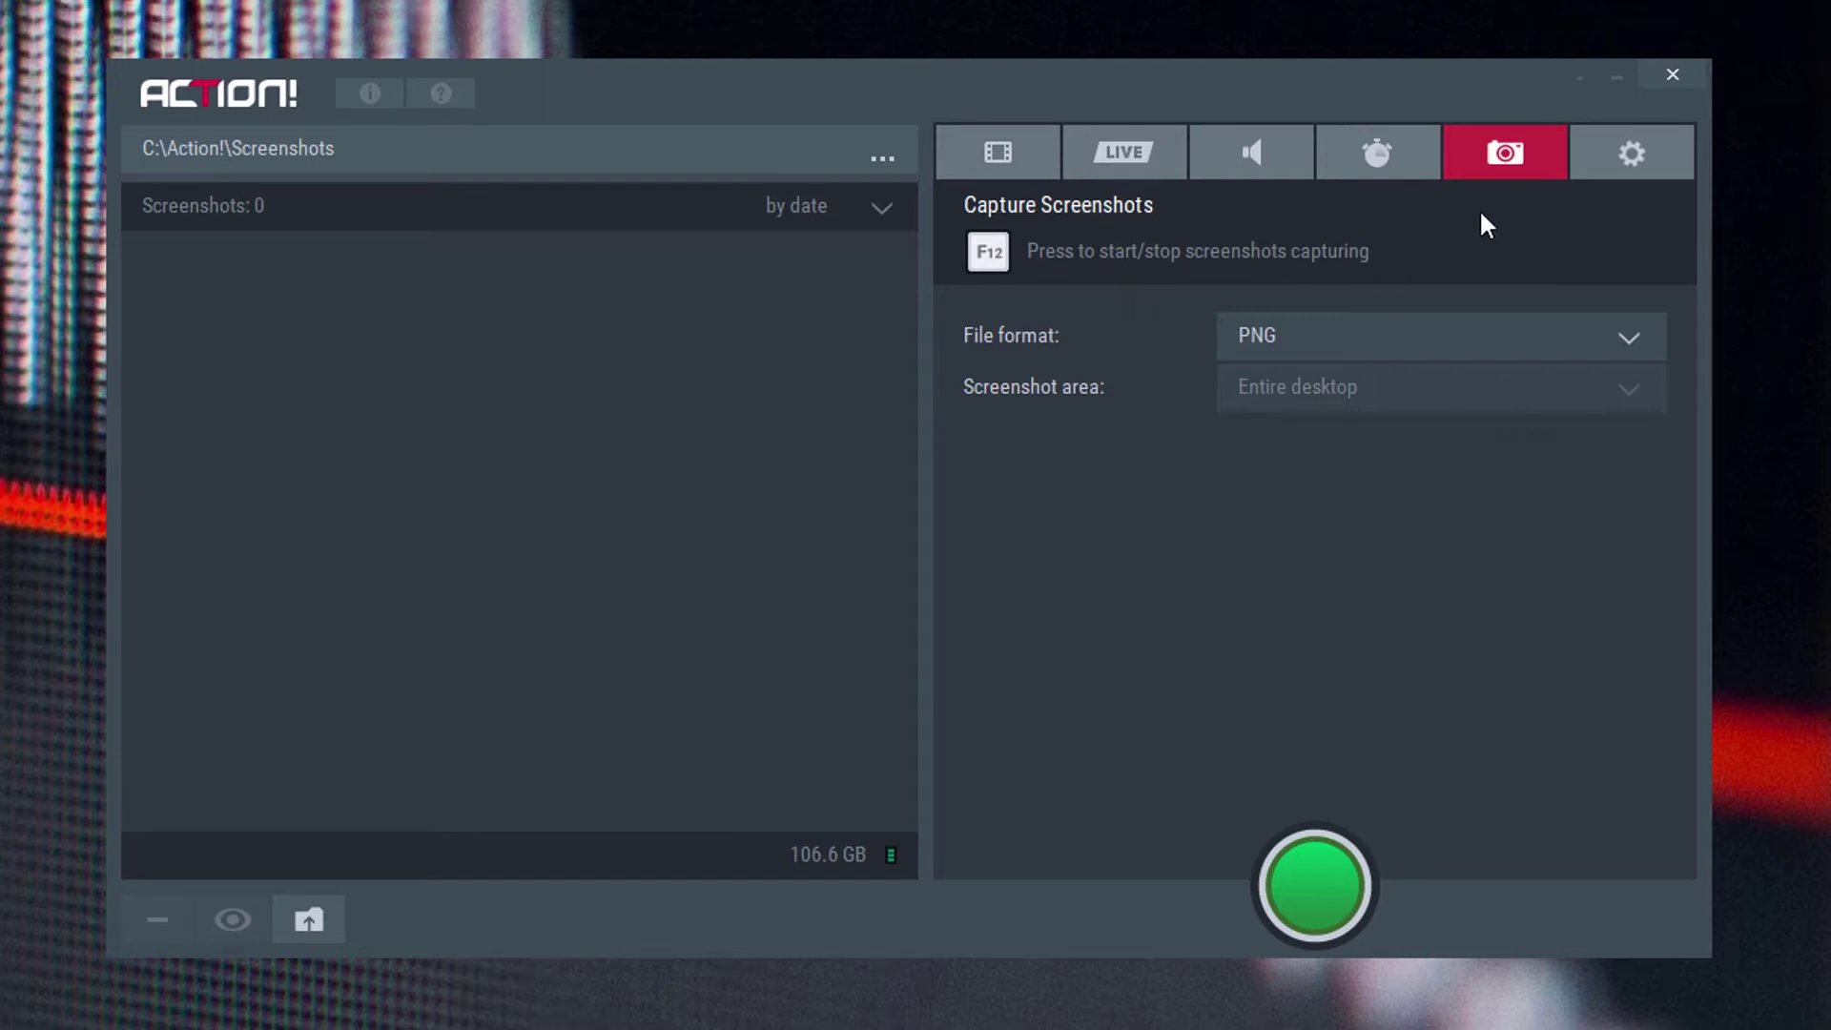
pyautogui.click(1632, 151)
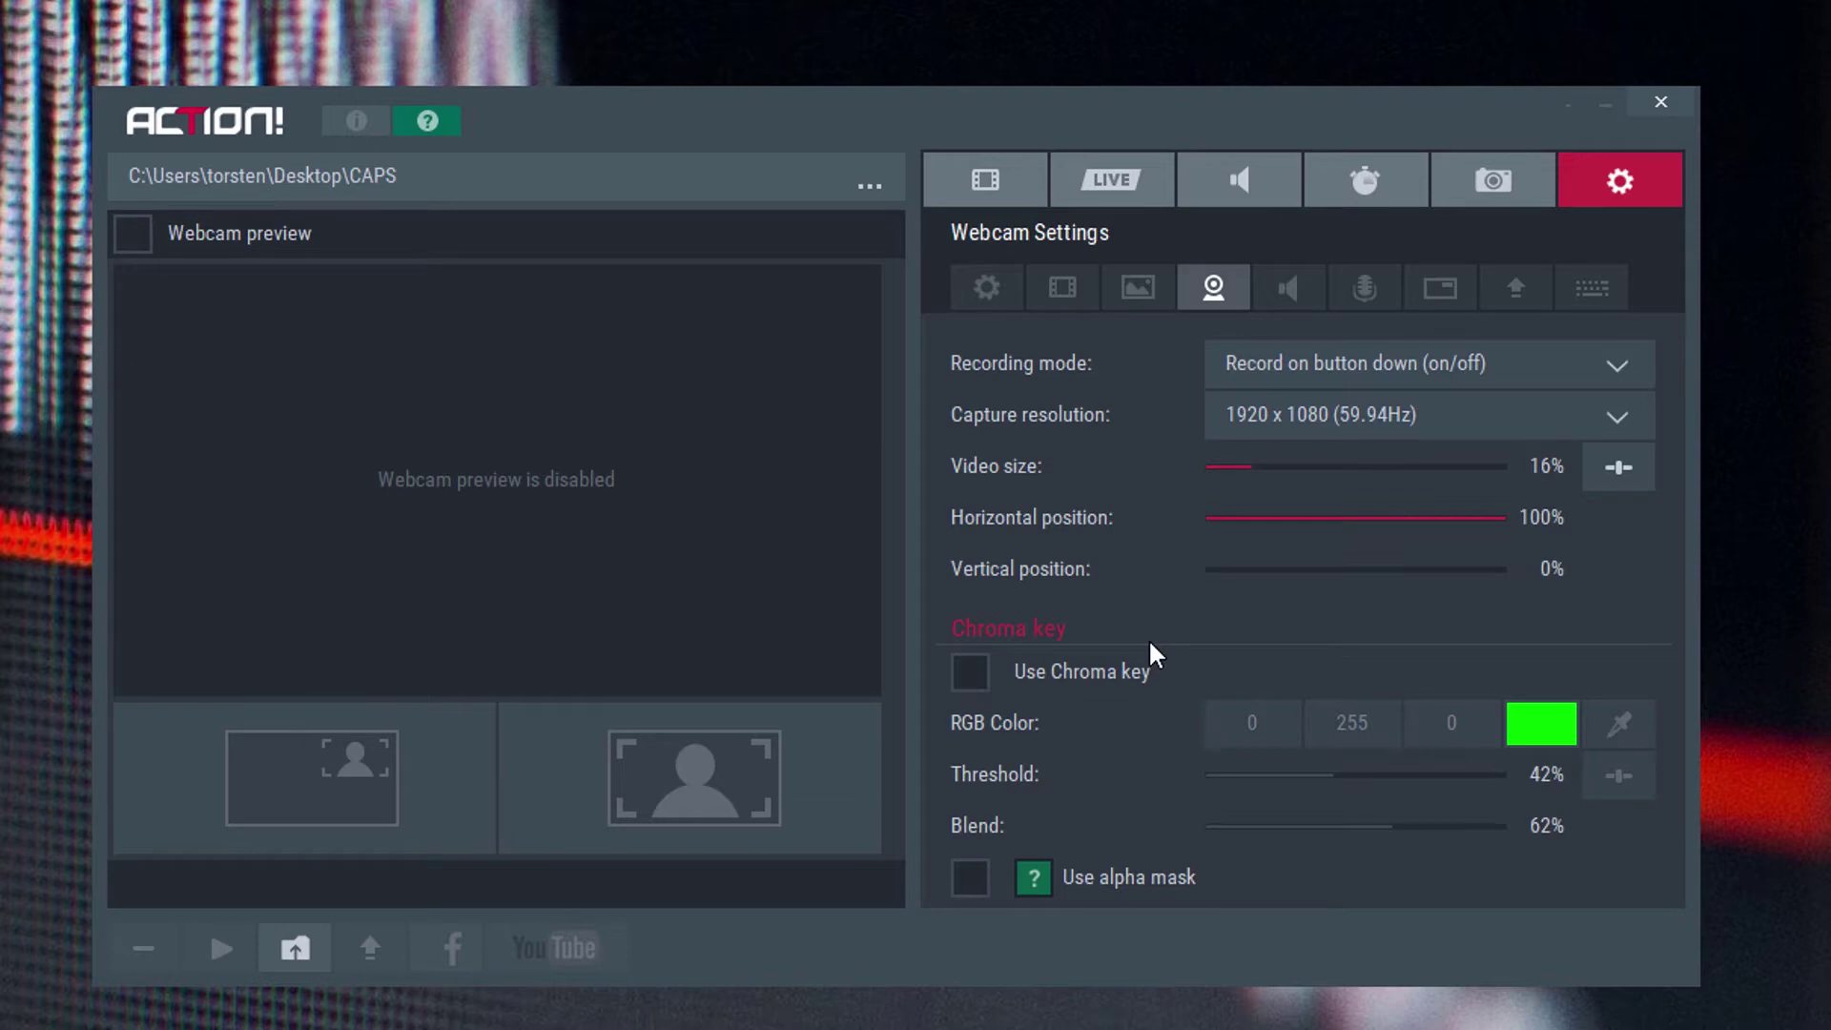
# Return to the Video Recording settings tab.
pyautogui.click(967, 183)
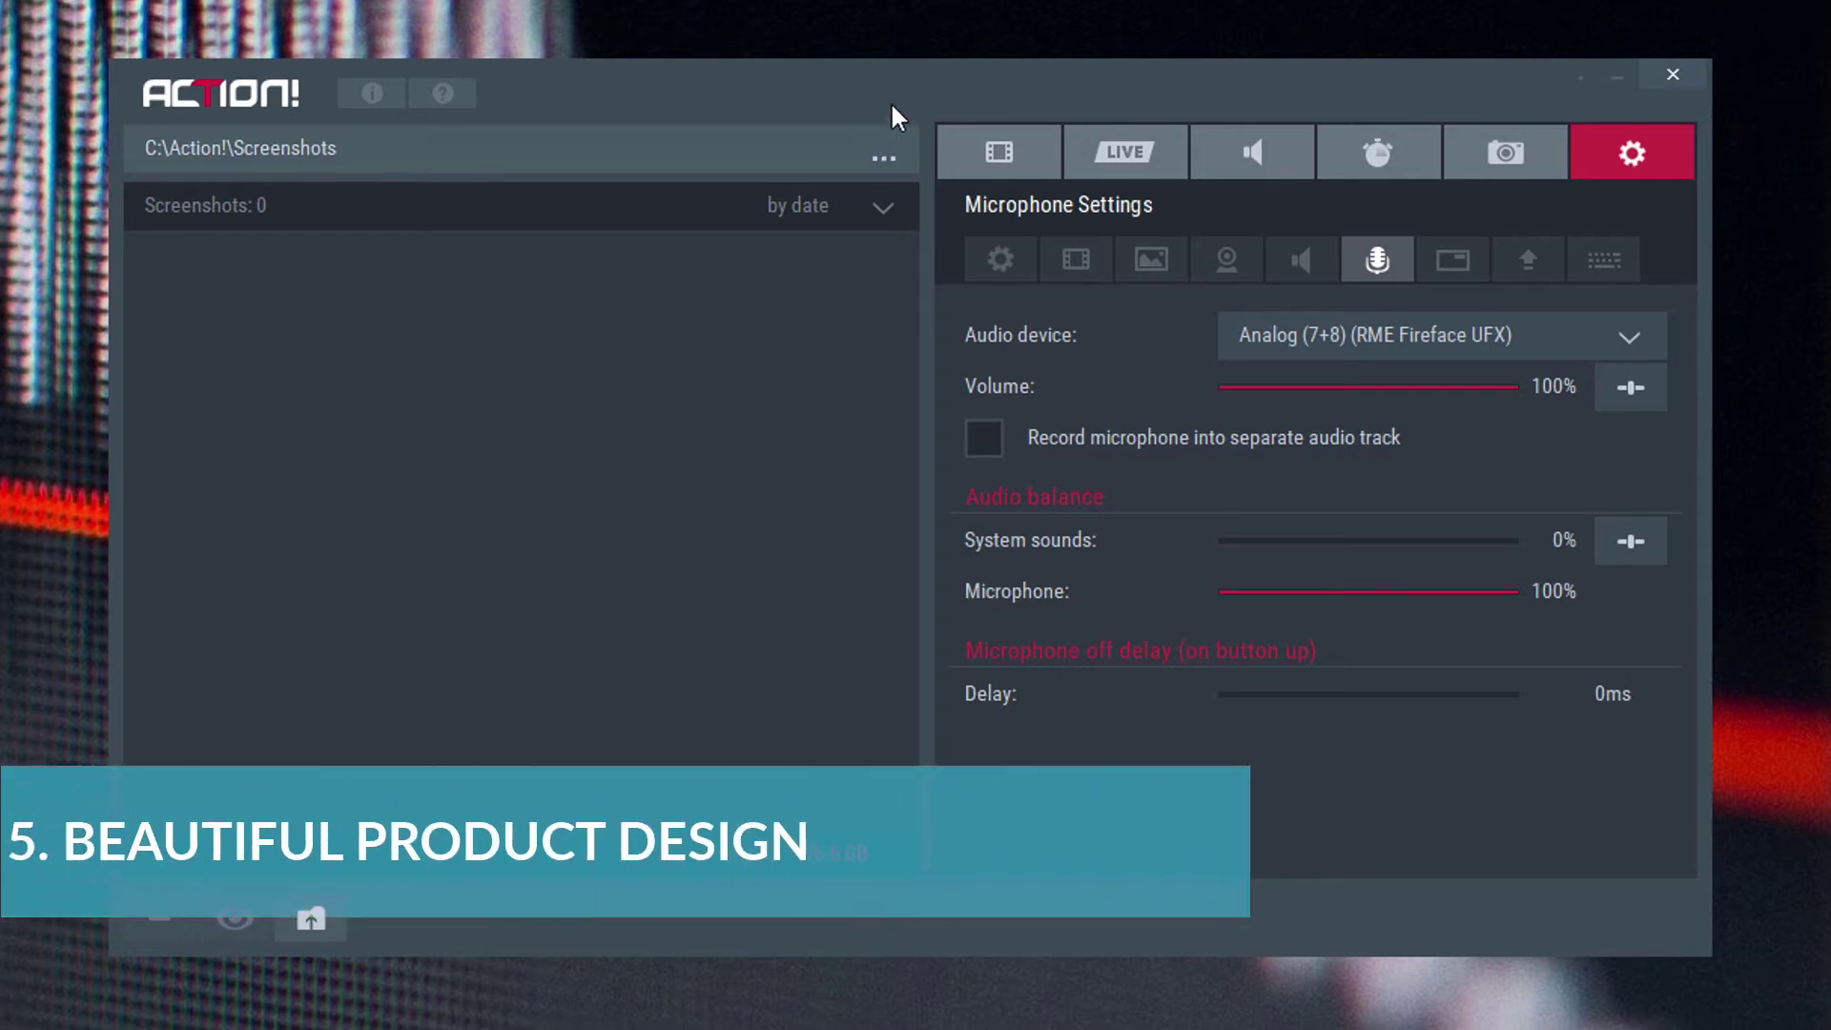
# Tour the Video, LIVE, Audio, Benchmark and Screenshot recording tabs.
pyautogui.click(895, 93)
pyautogui.click(1046, 159)
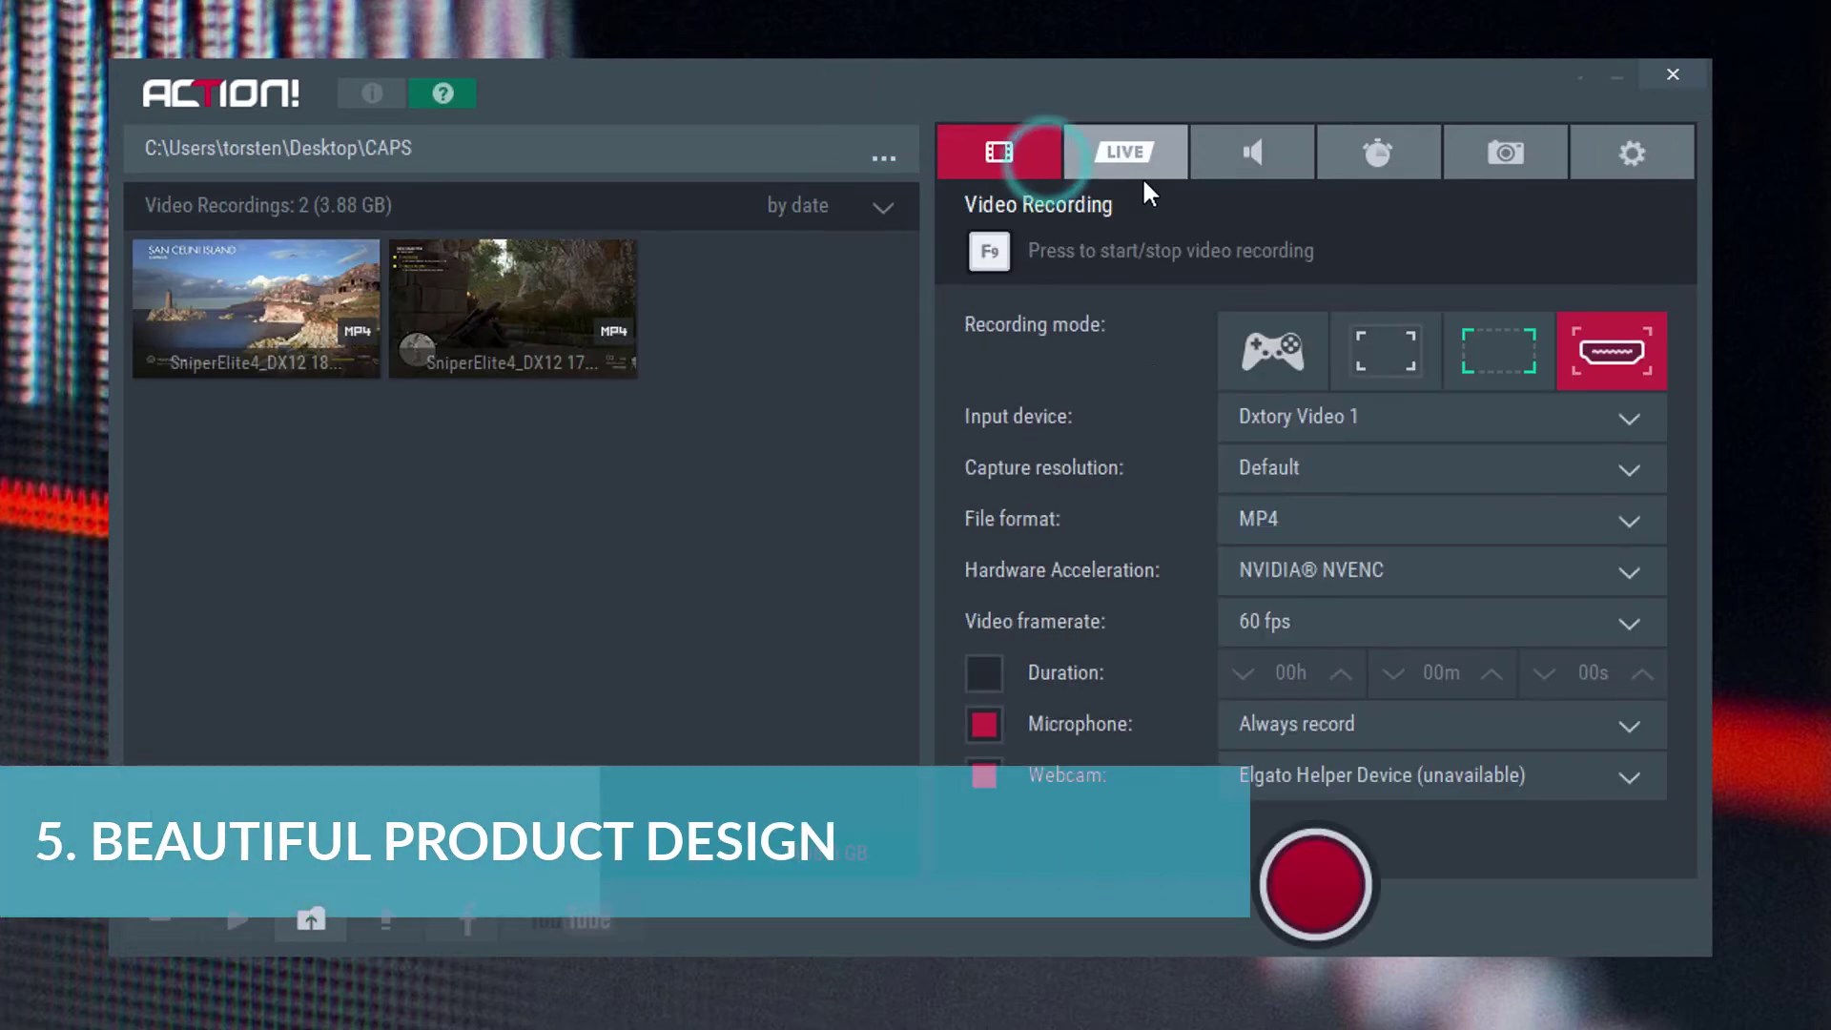
pyautogui.click(1149, 161)
pyautogui.click(1252, 160)
pyautogui.click(1026, 158)
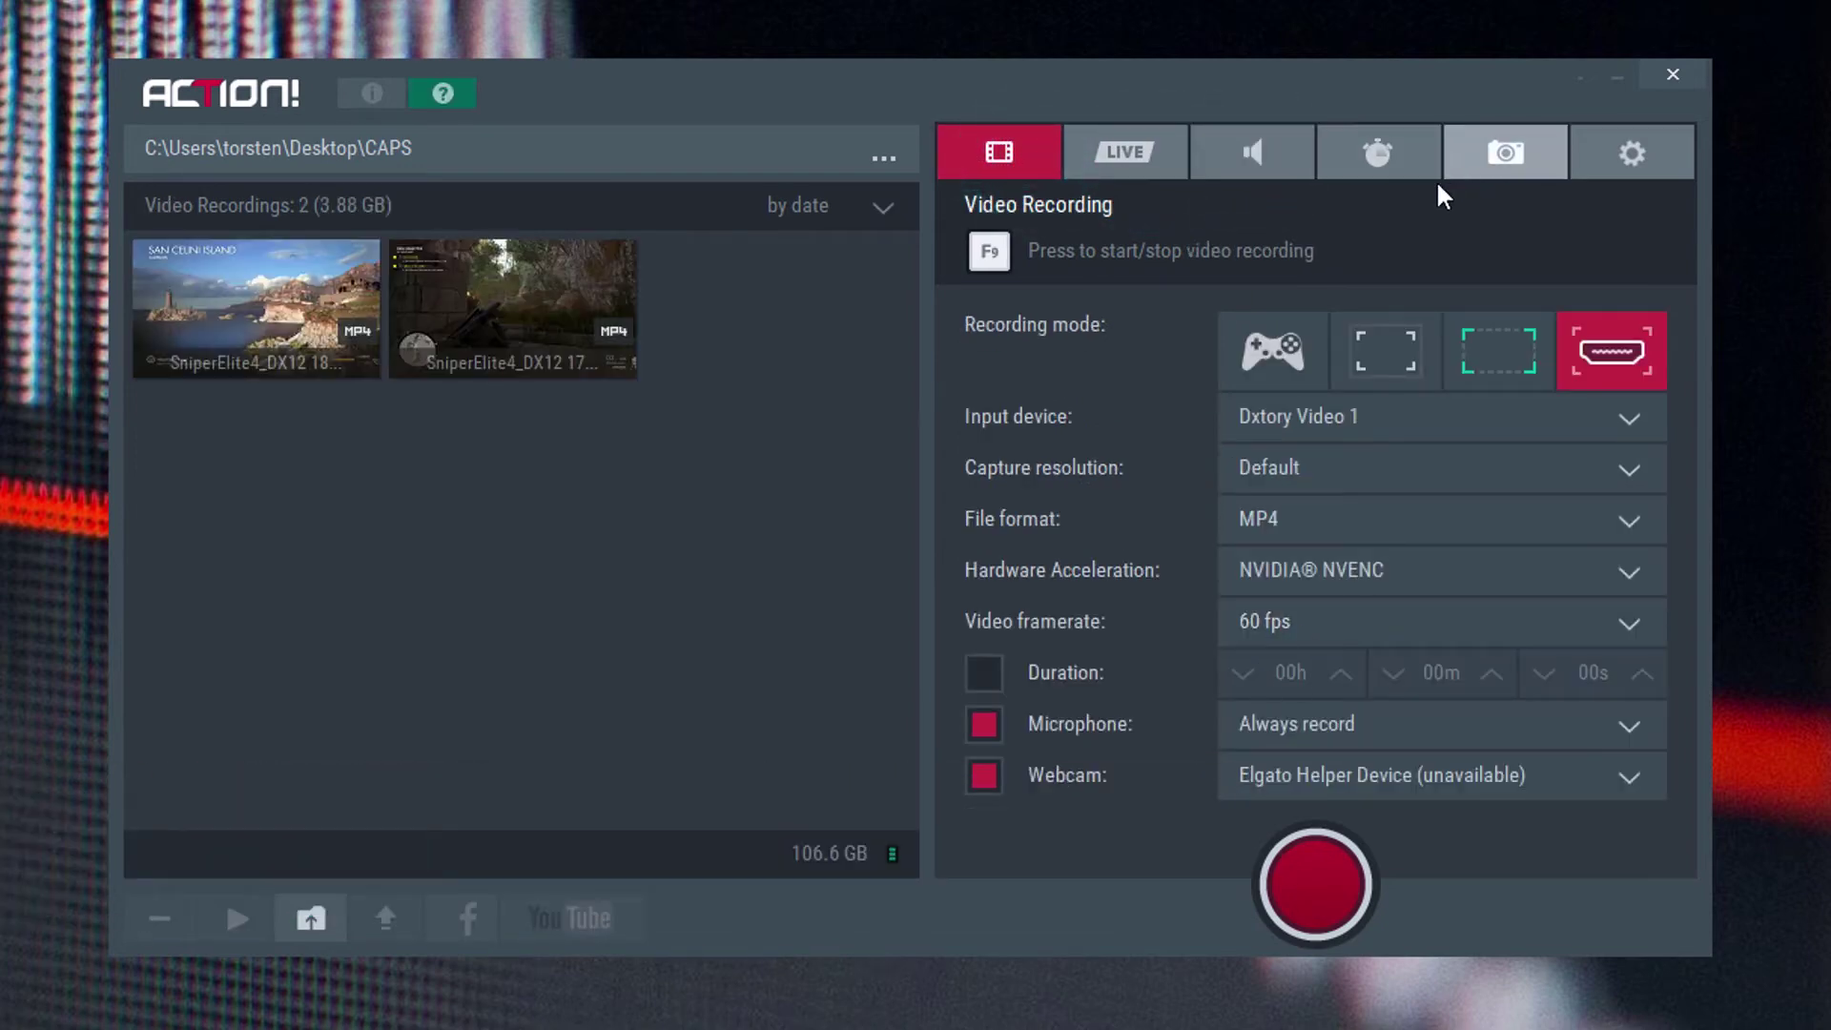
pyautogui.click(1522, 149)
pyautogui.click(1615, 158)
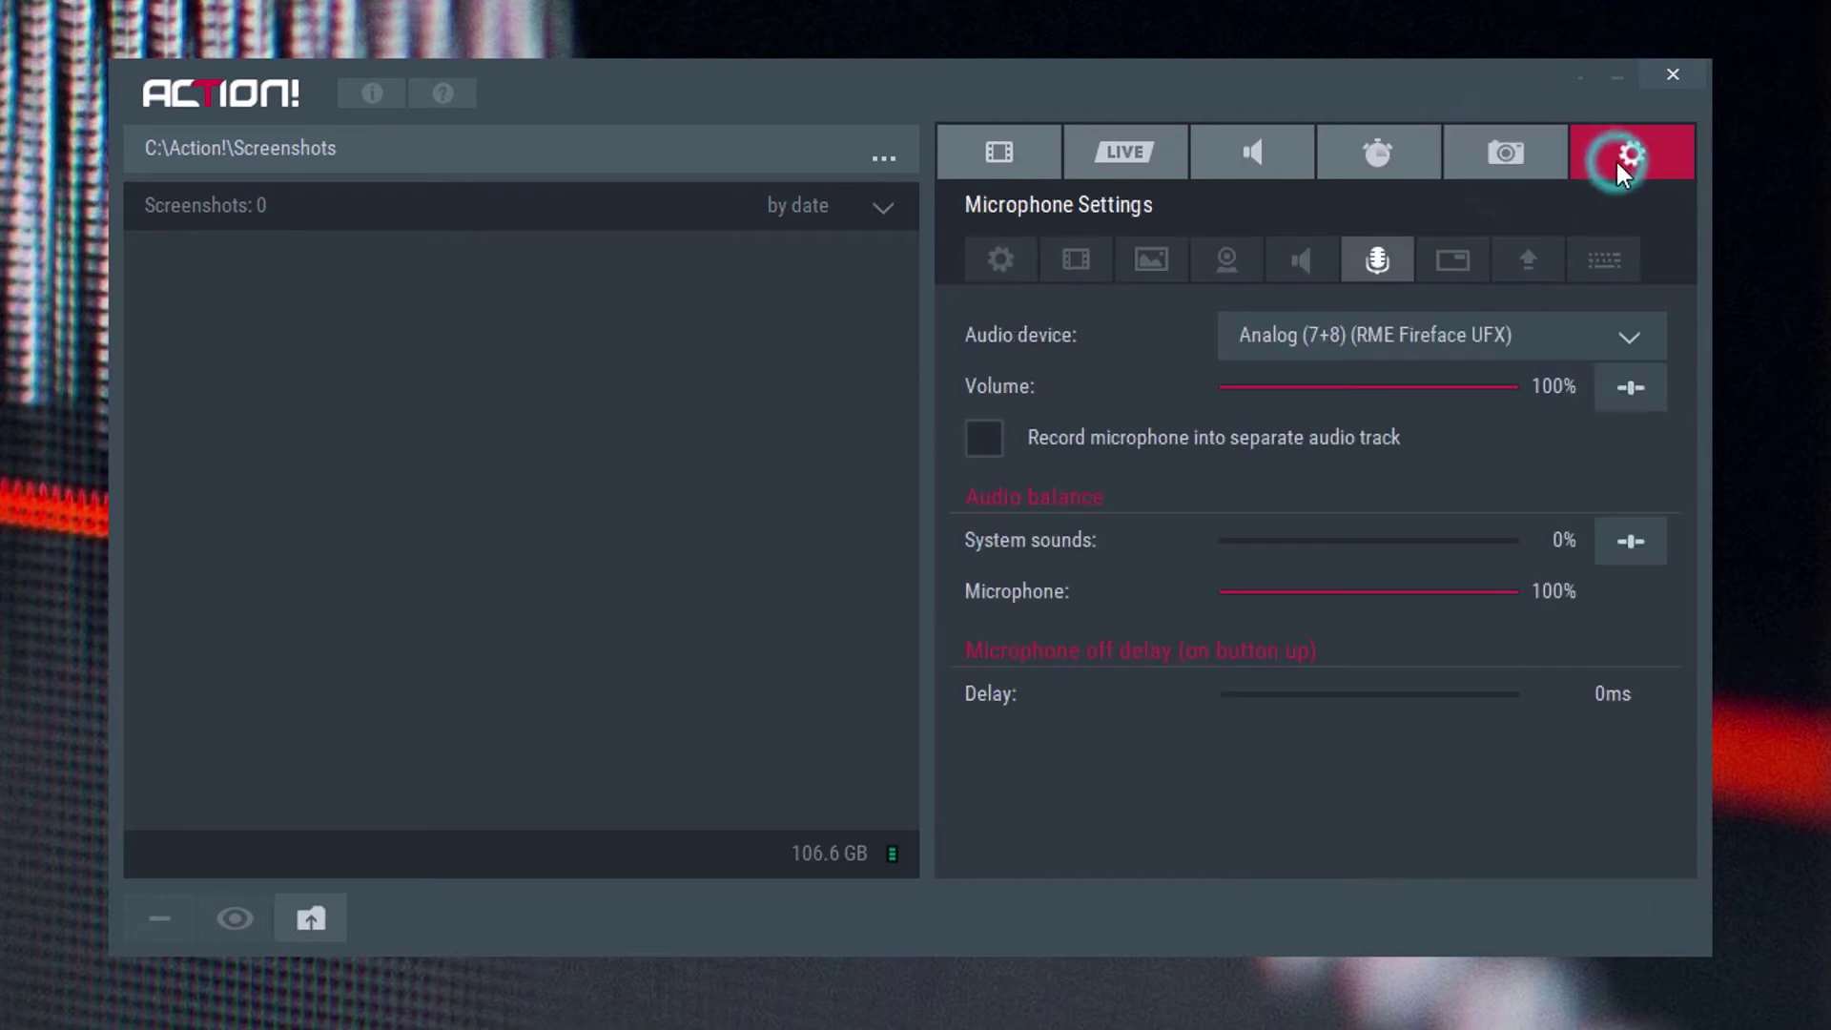
pyautogui.click(1501, 172)
pyautogui.click(1405, 153)
pyautogui.click(1301, 164)
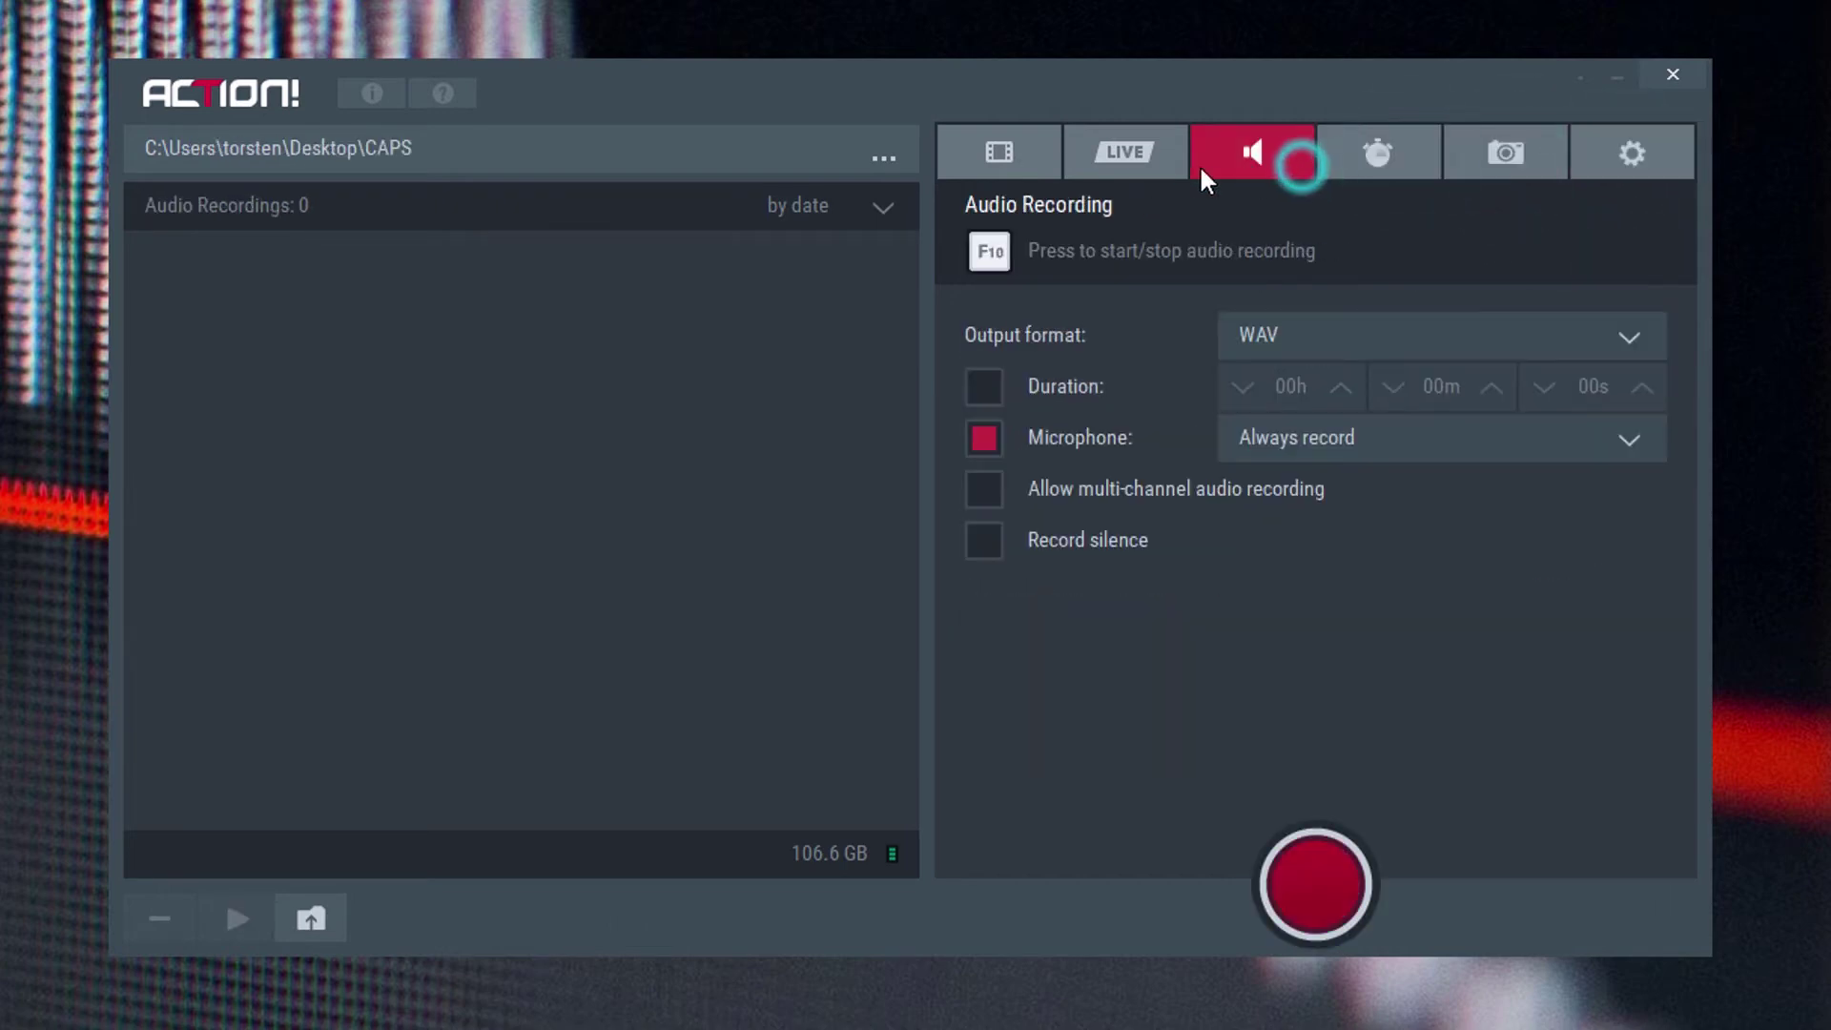
pyautogui.click(1152, 162)
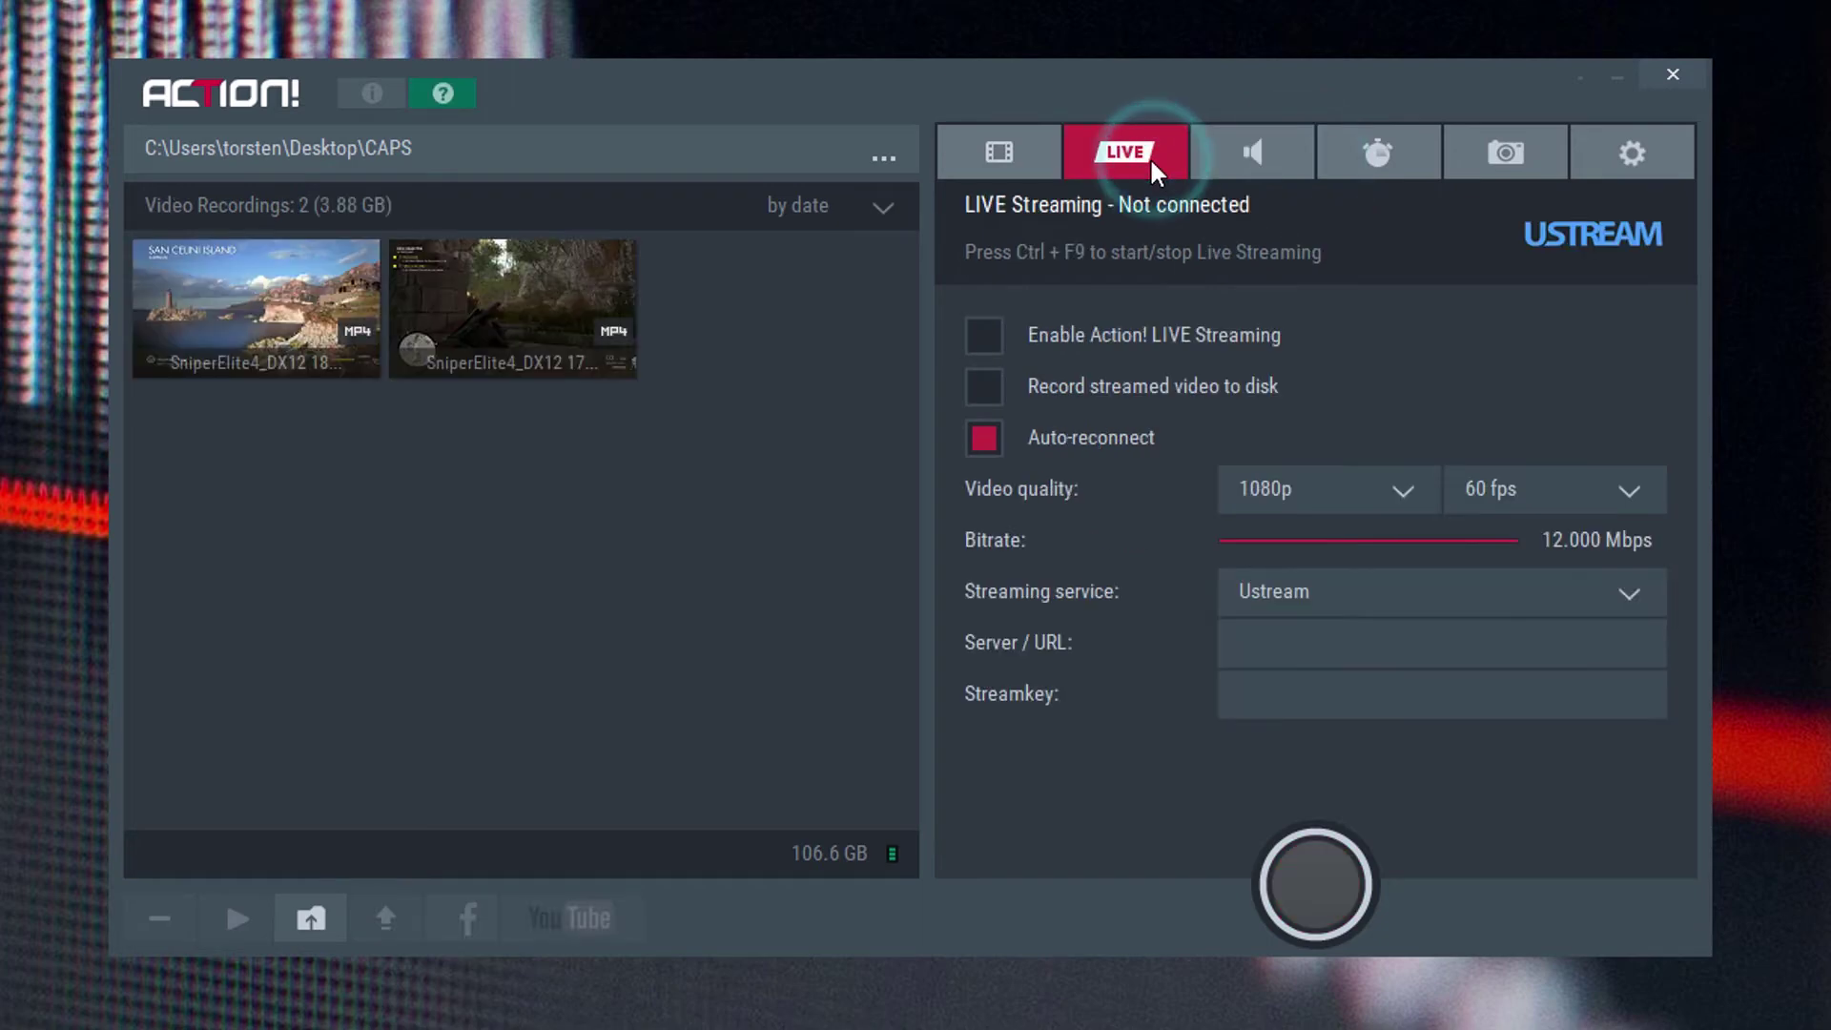
# In the program settings, view General and Hotkeys, then browse for the Export output folder.
pyautogui.click(1625, 155)
pyautogui.click(1009, 265)
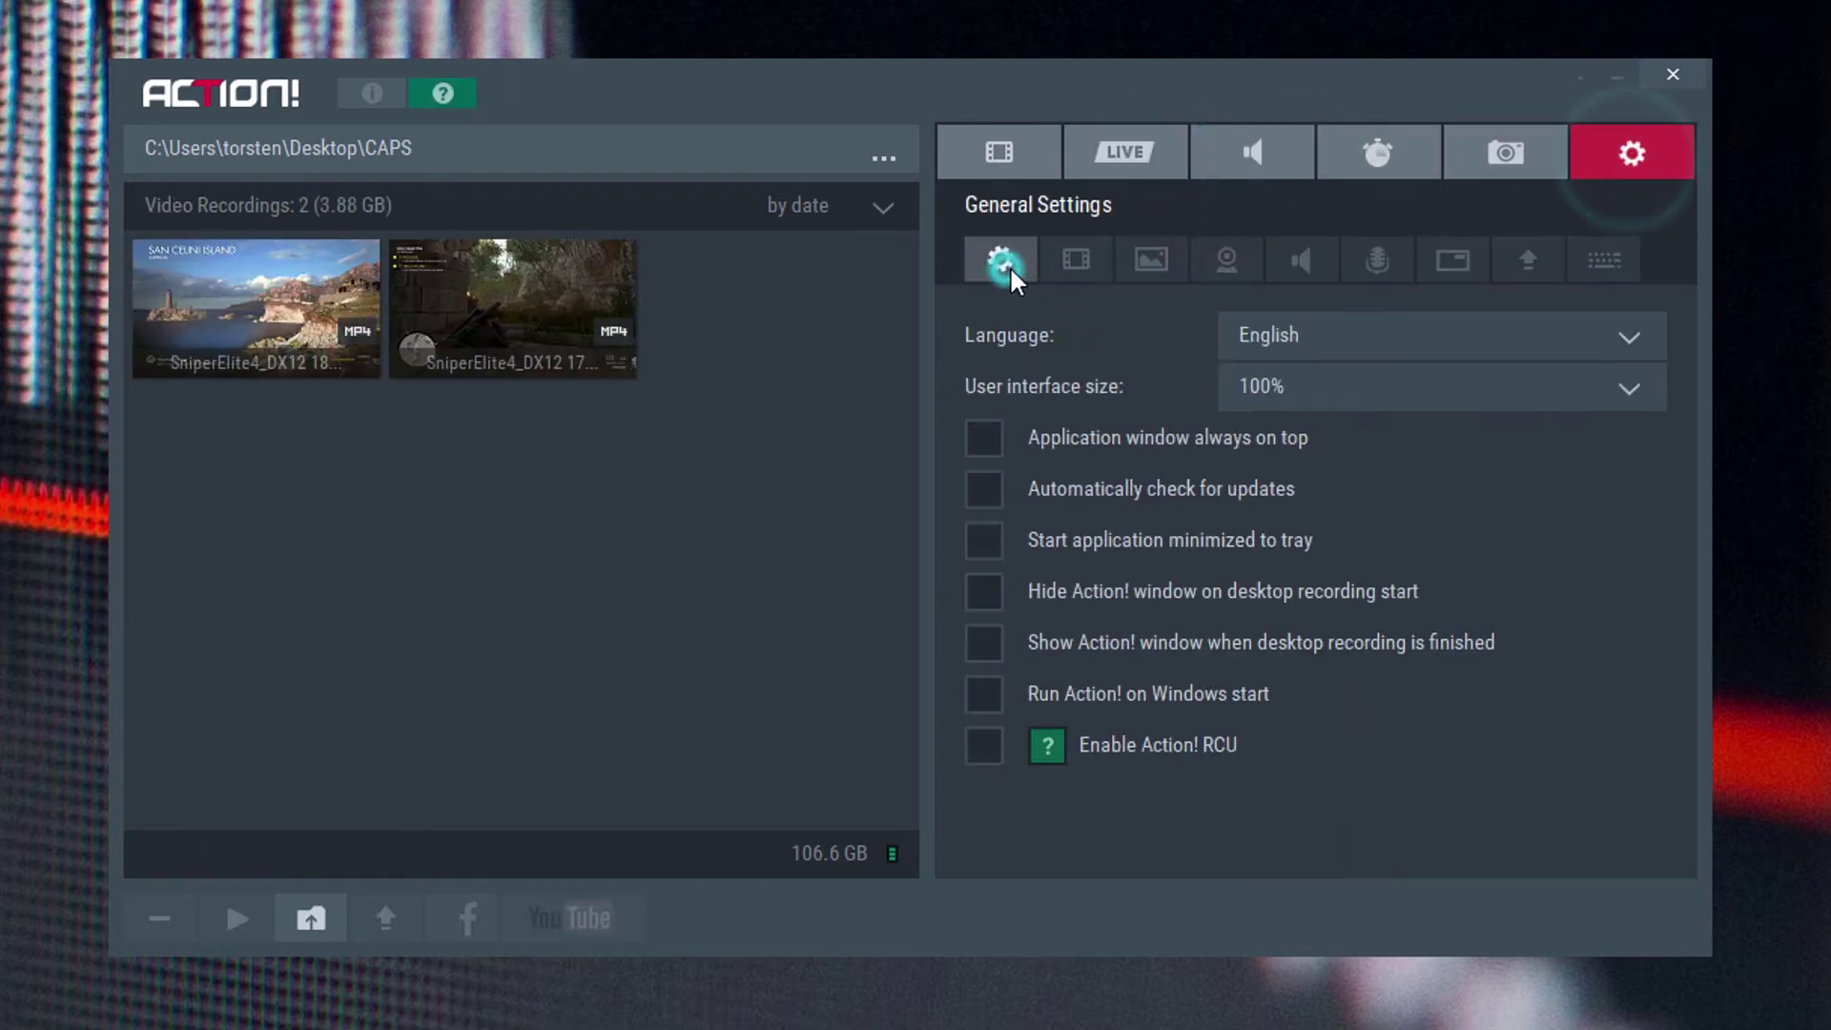
pyautogui.click(1608, 263)
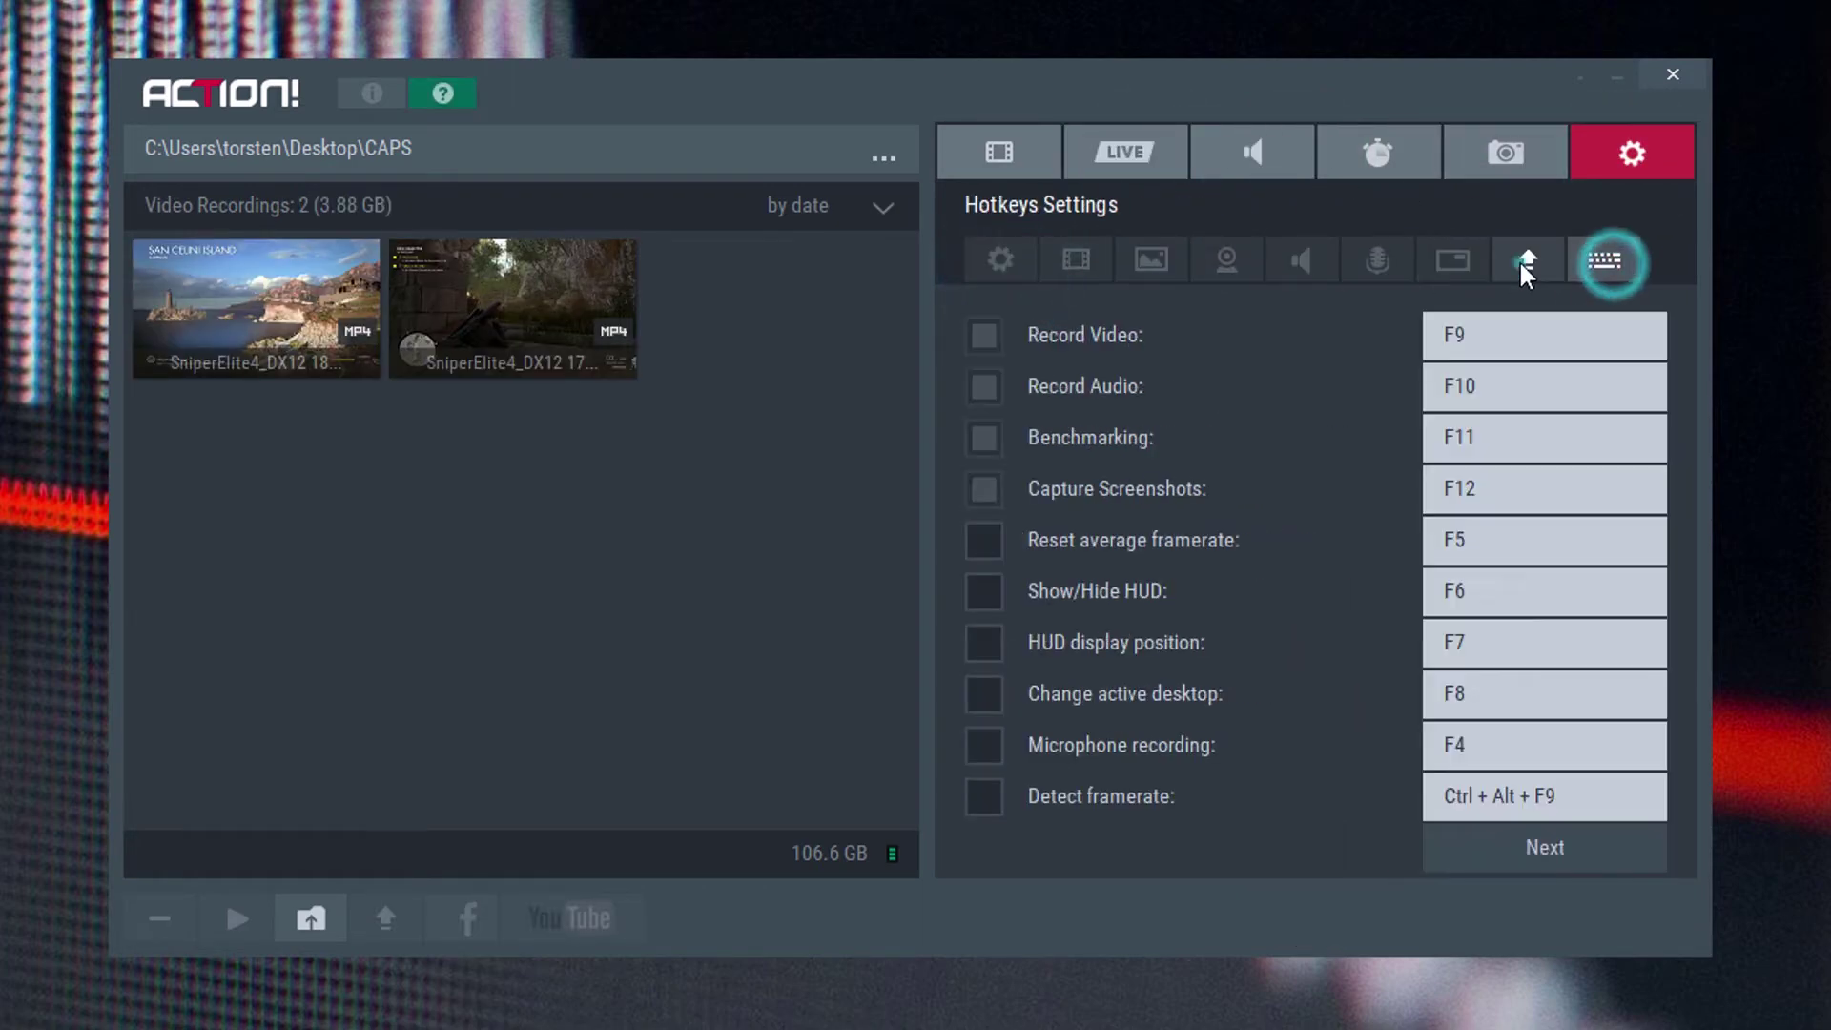
pyautogui.click(1522, 262)
pyautogui.click(1388, 591)
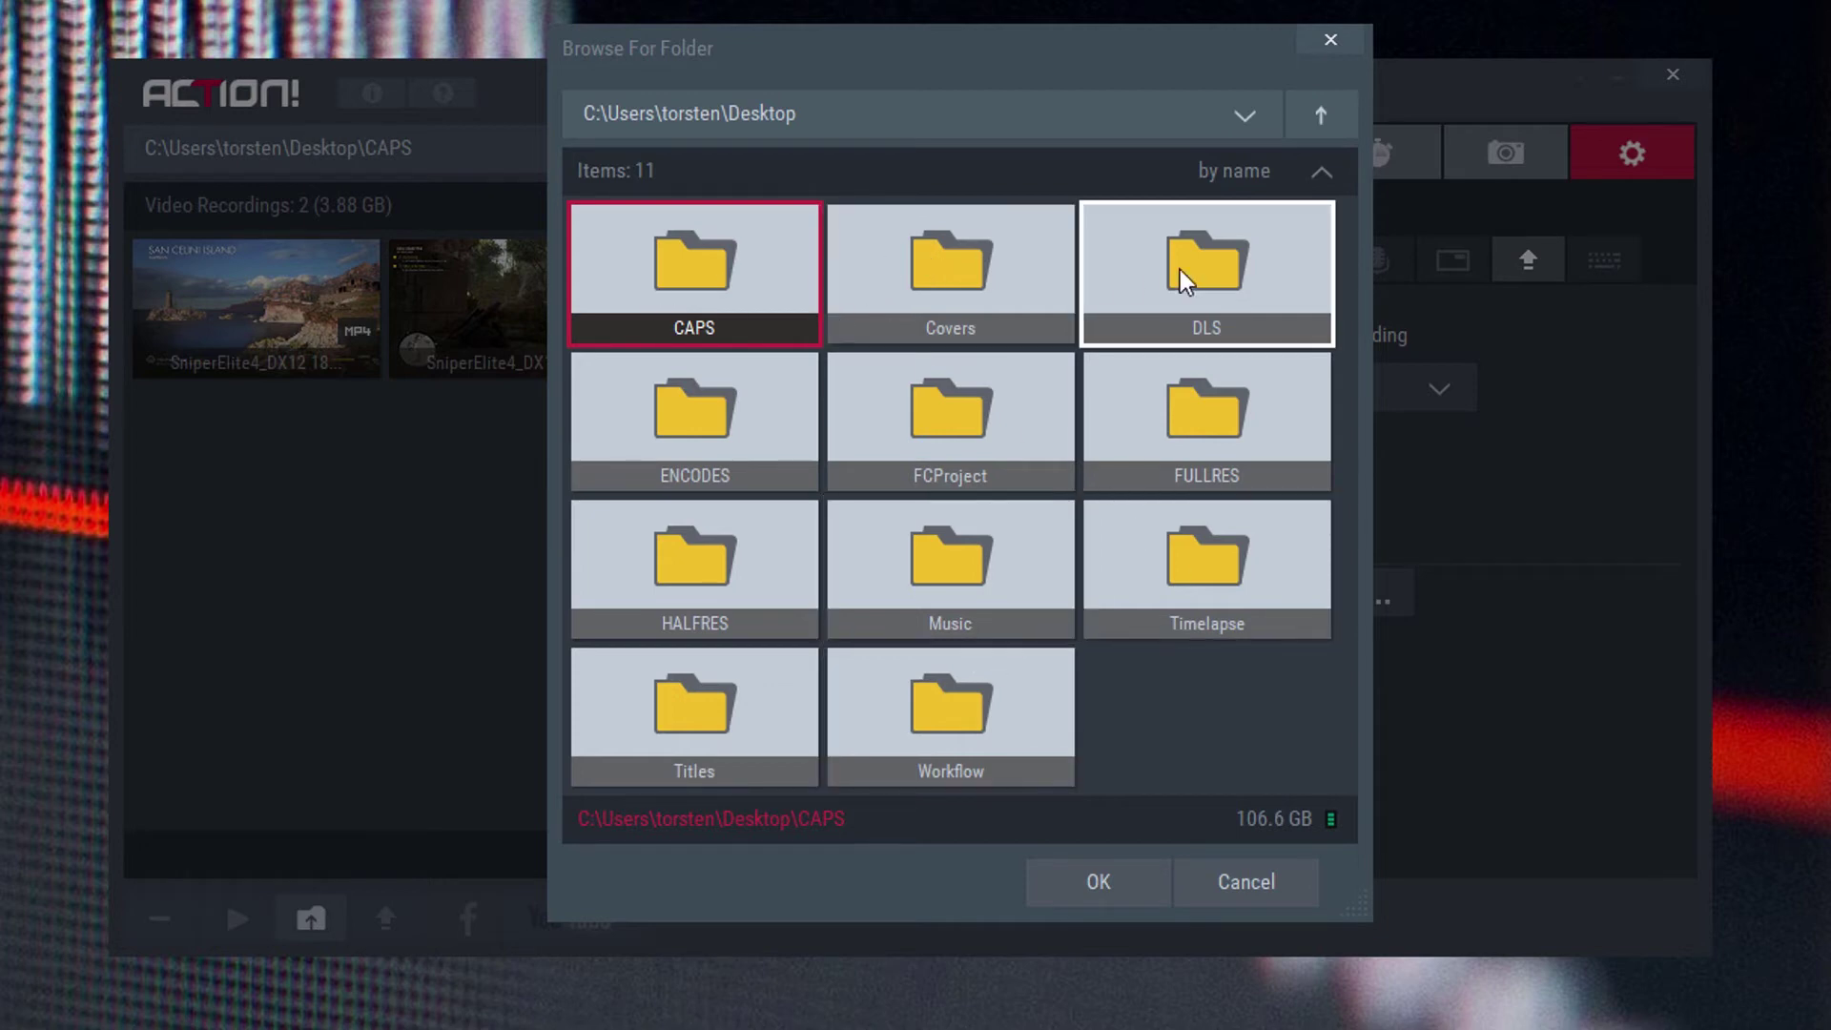
pyautogui.click(1234, 879)
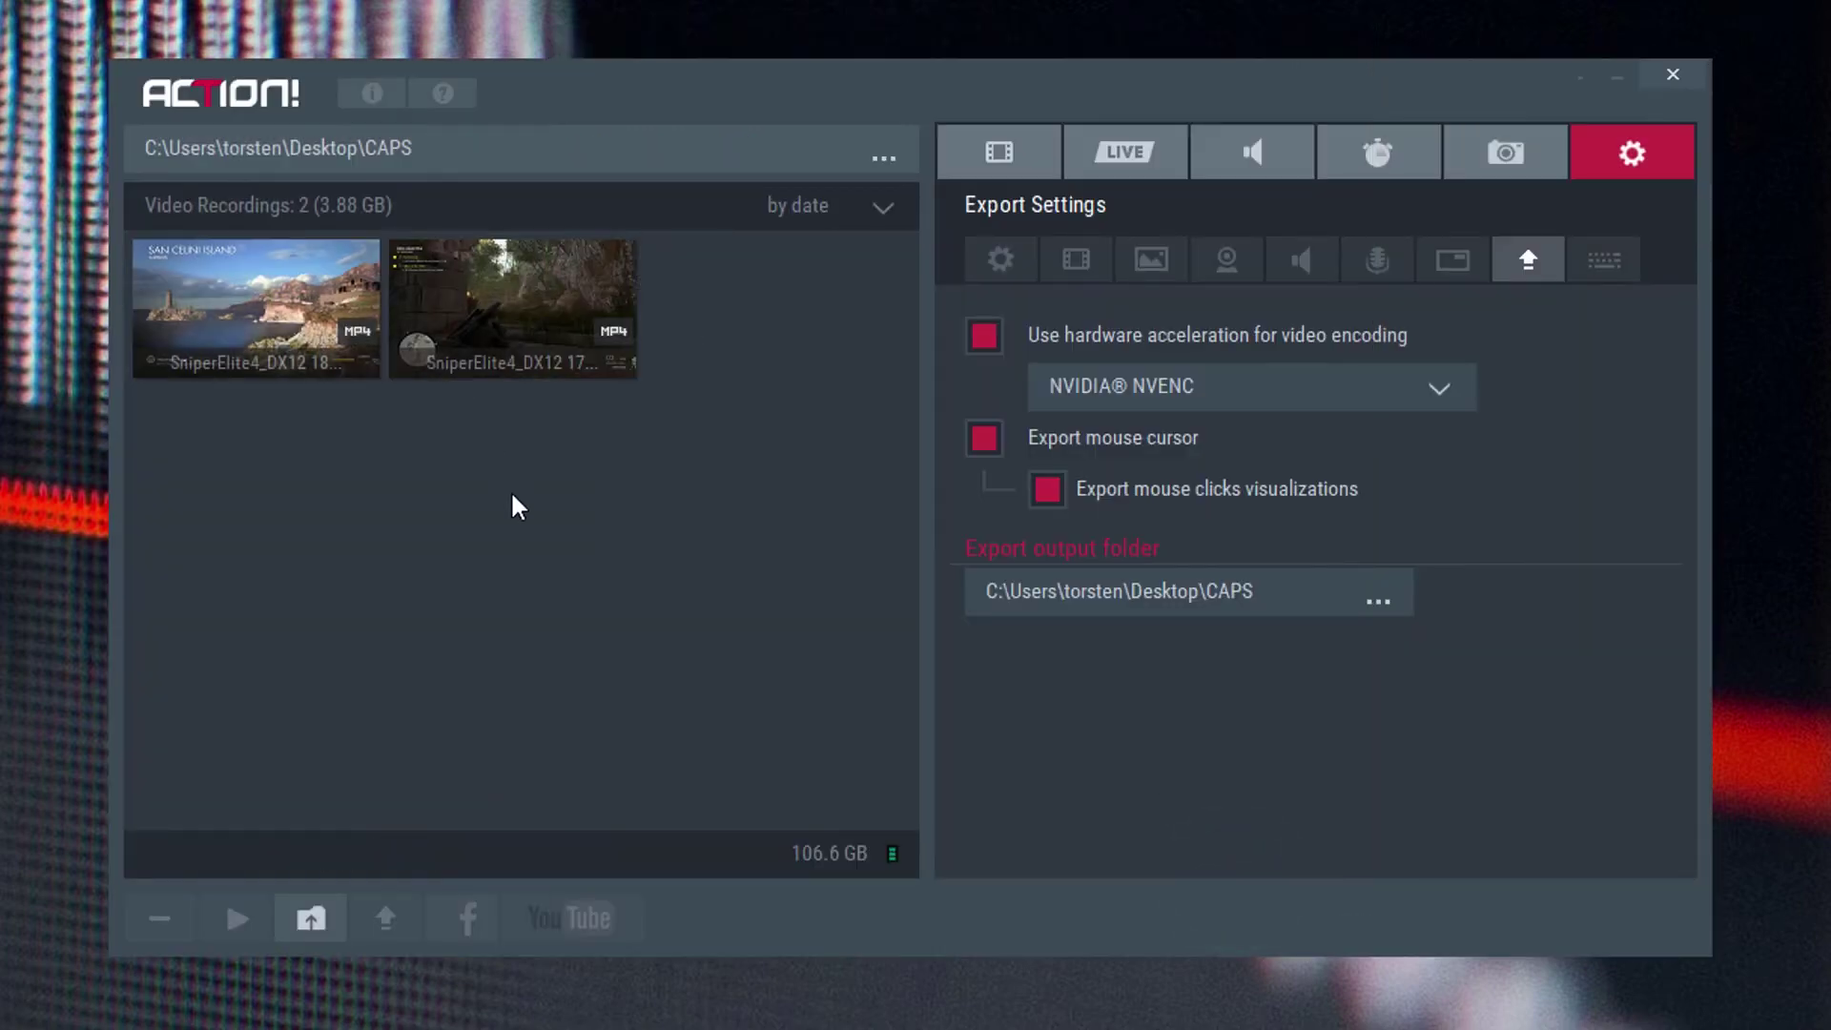
# Switch back to the Video Recording tab showing MP4, 60 fps, NVIDIA NVENC.
pyautogui.click(757, 81)
pyautogui.click(991, 148)
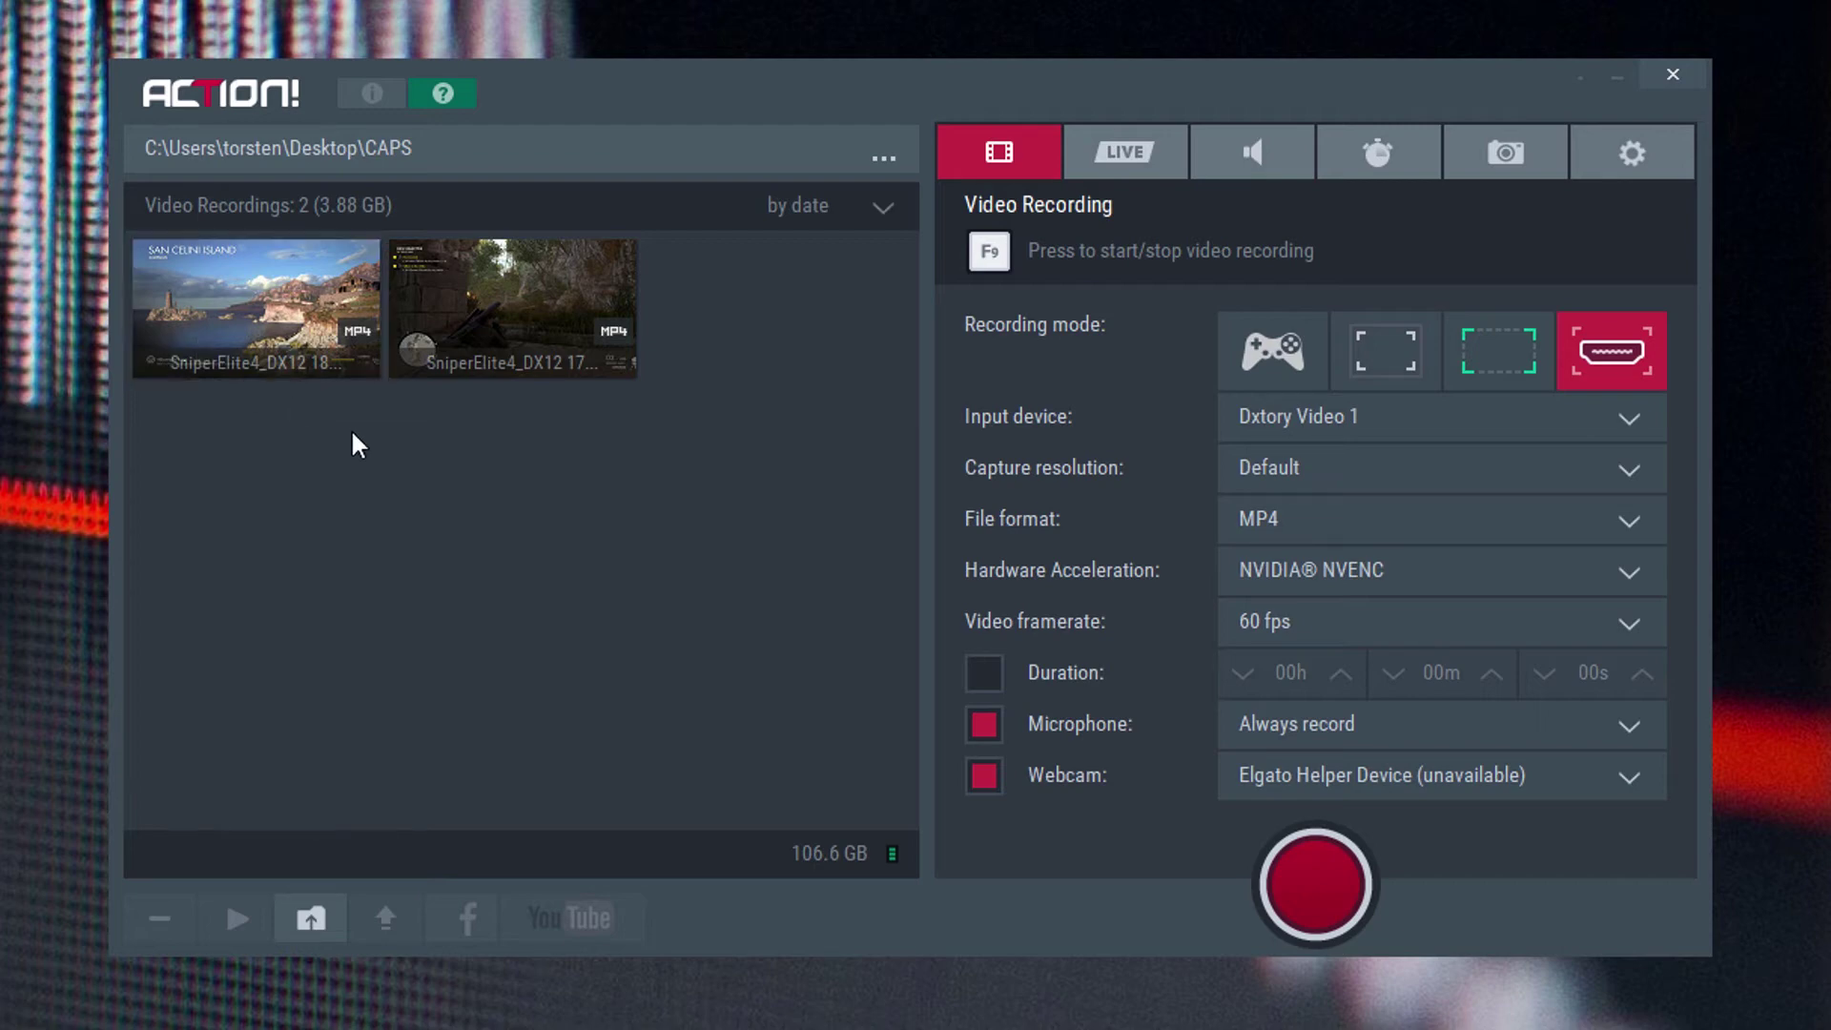
# Check the Audio and Video tabs, then view Microphone Settings at 0% system sounds, 100% mic.
pyautogui.click(1250, 163)
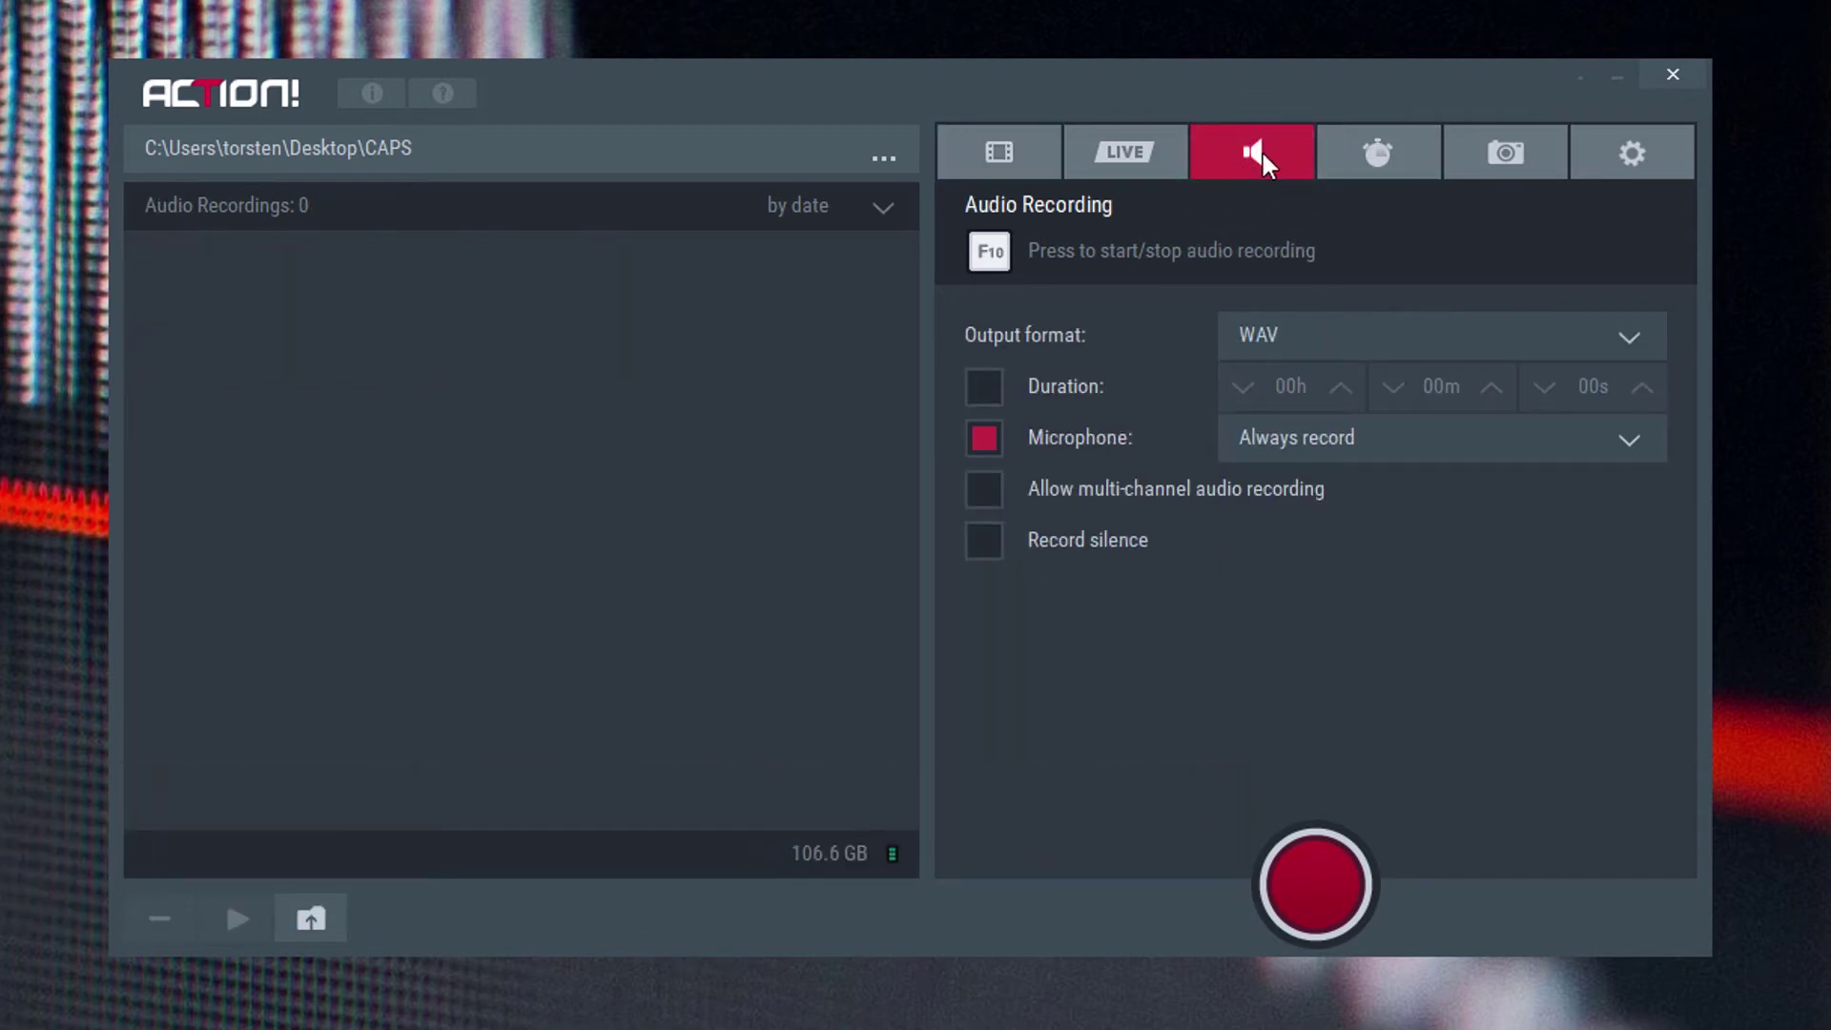
pyautogui.click(1034, 157)
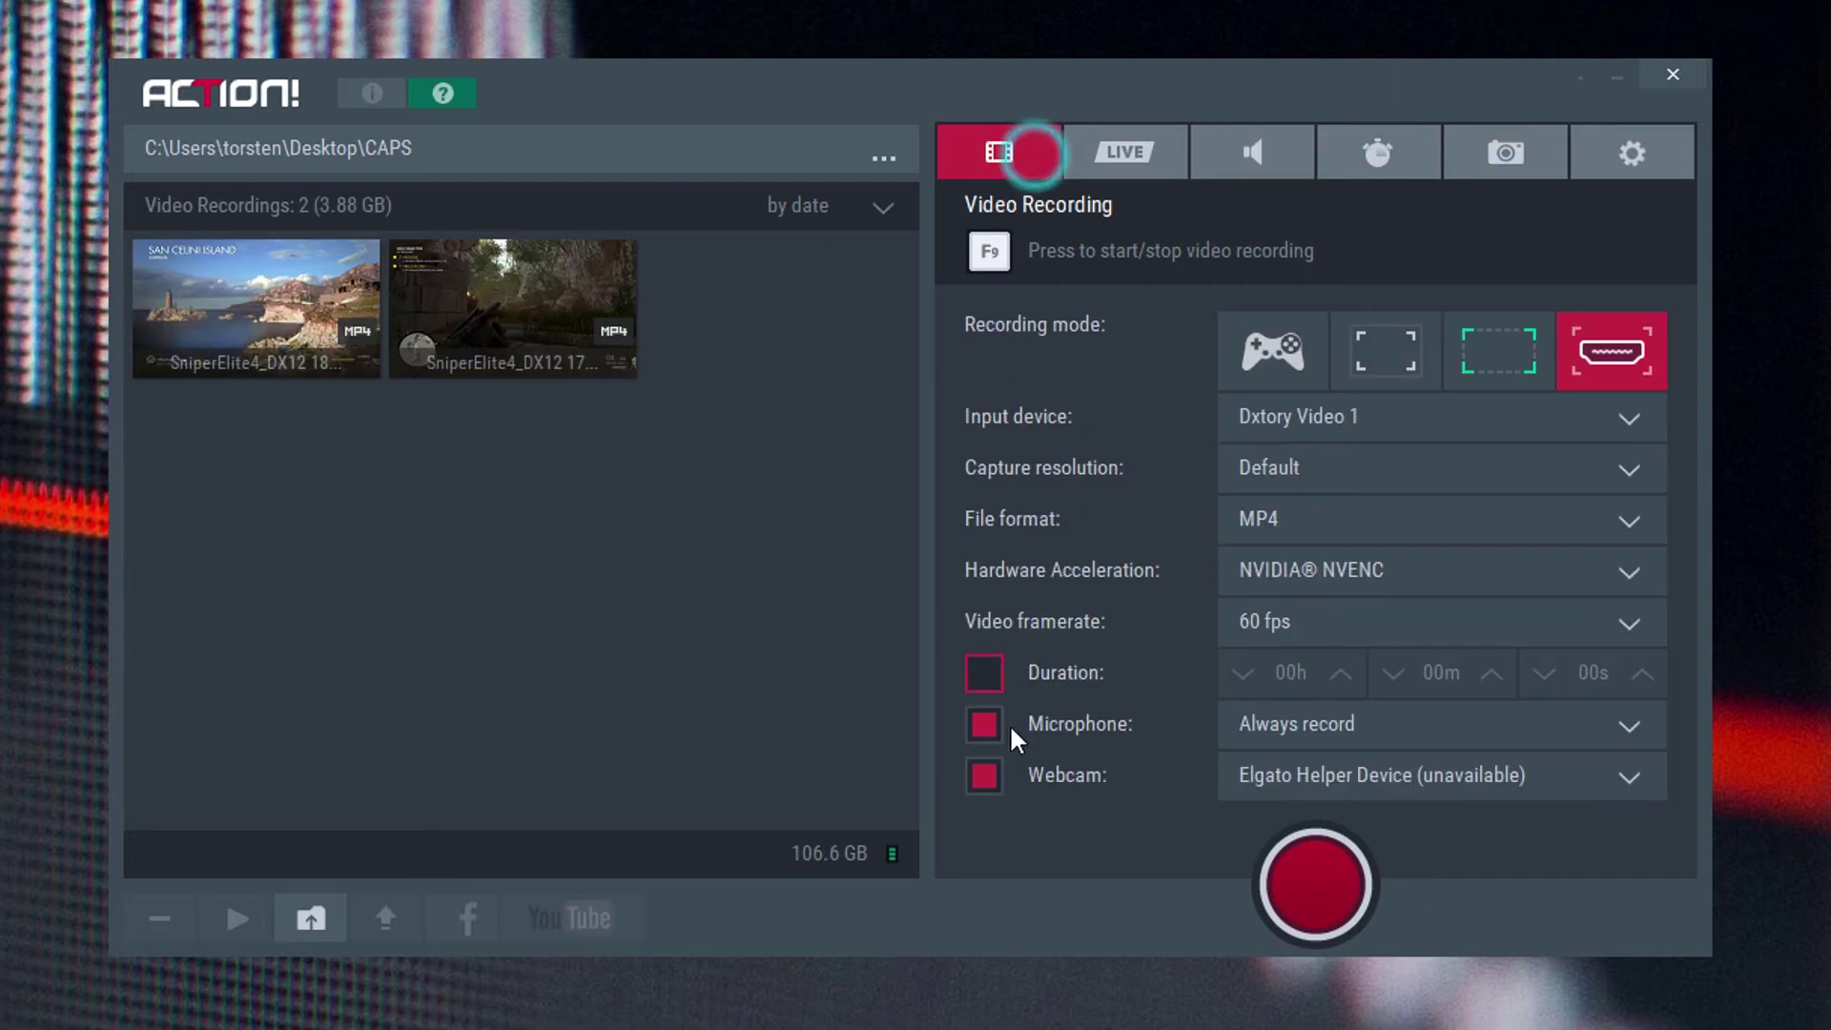
pyautogui.click(1633, 155)
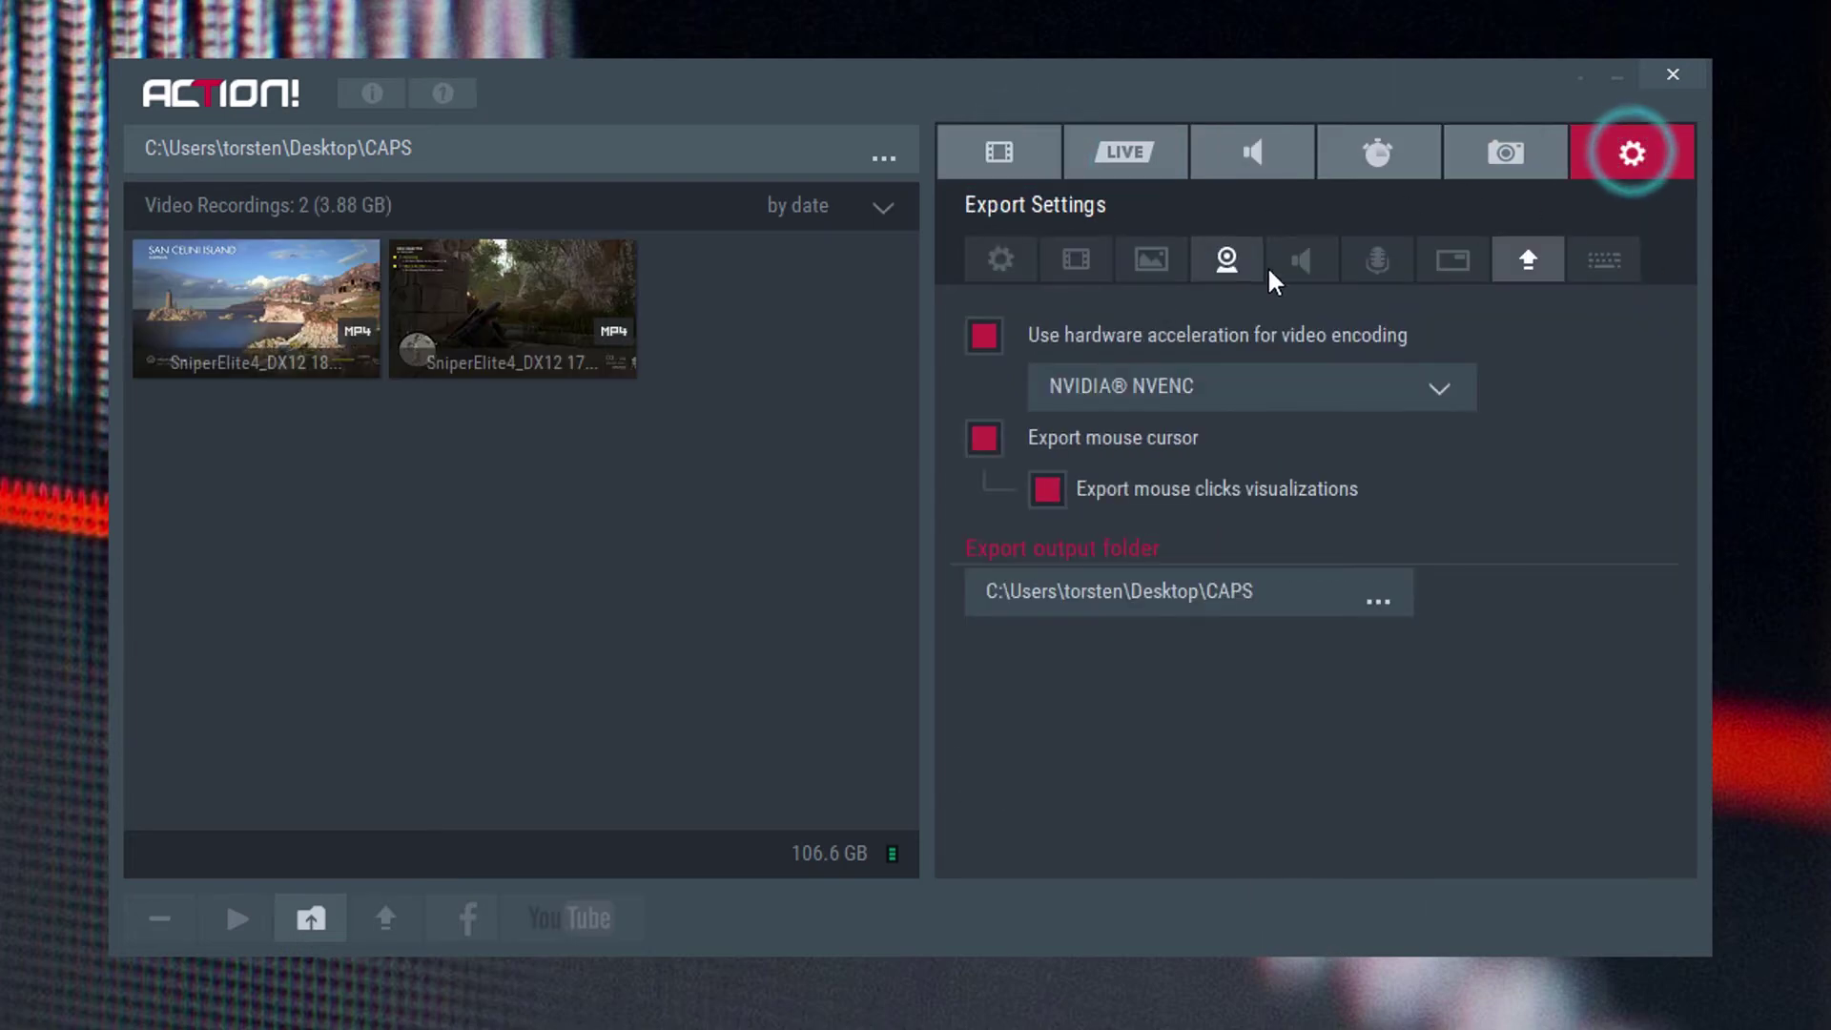
pyautogui.click(1302, 261)
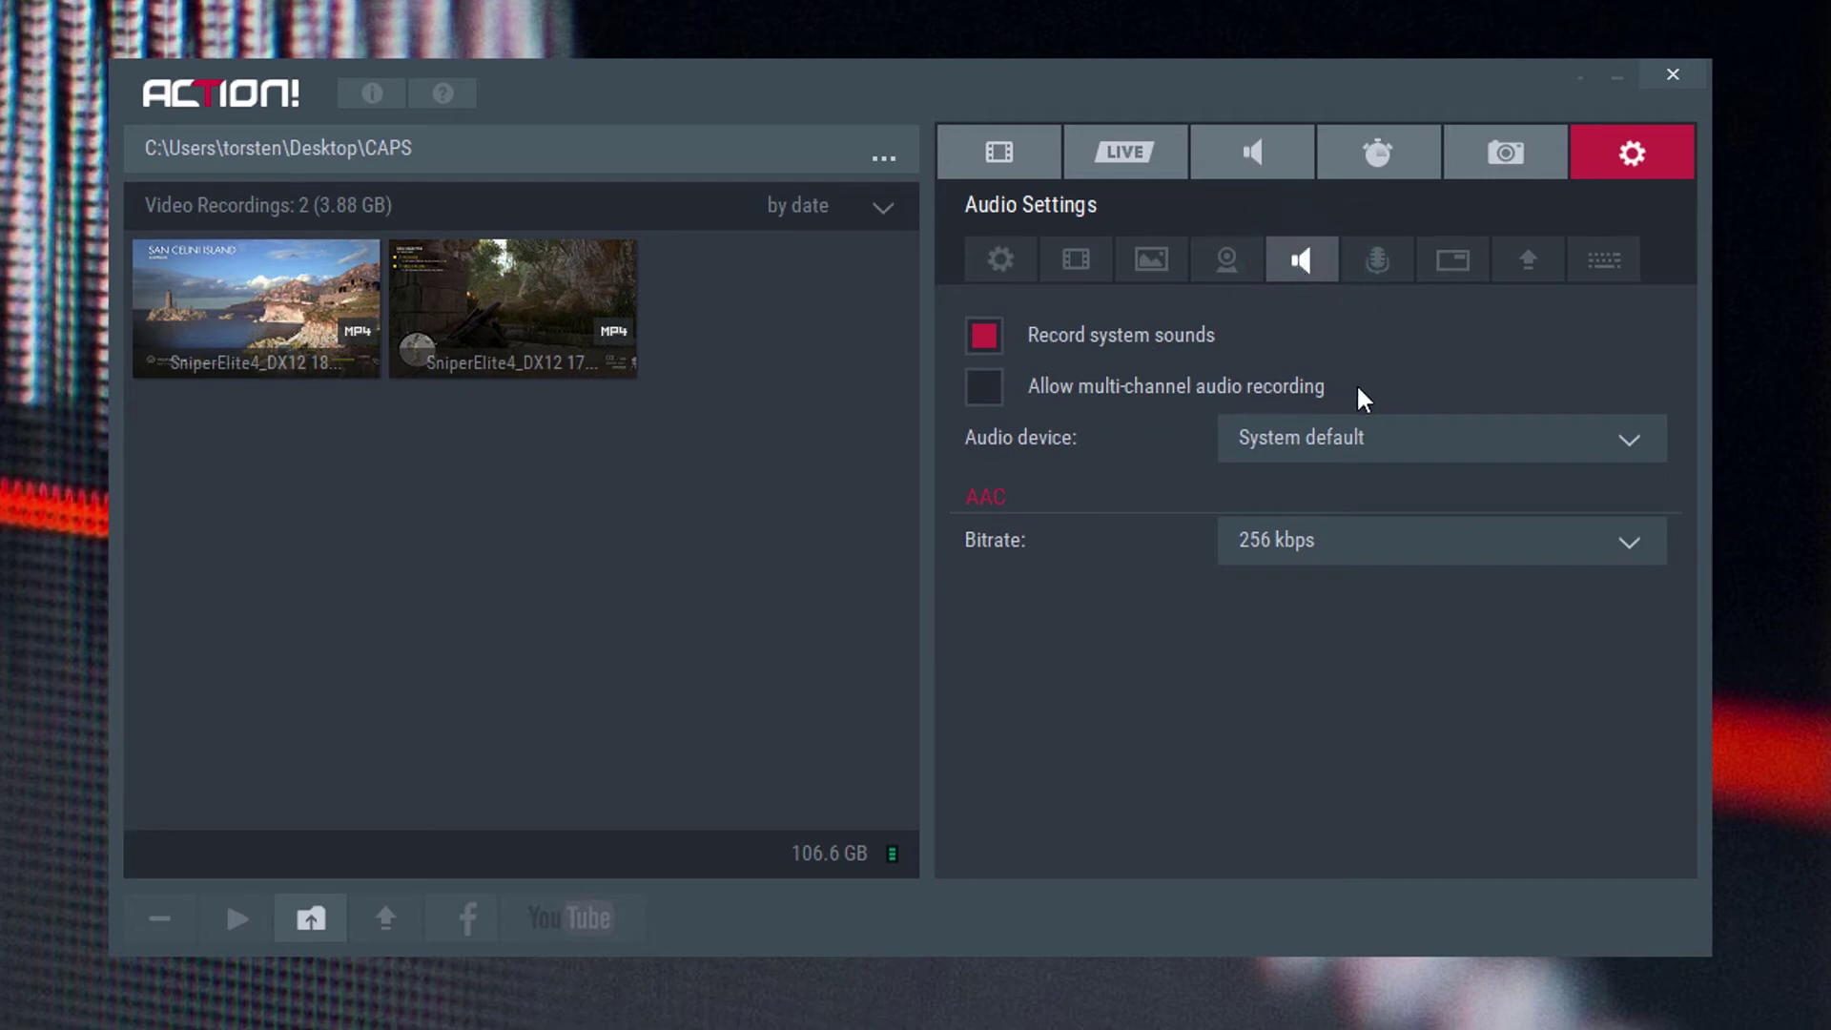
pyautogui.click(1380, 262)
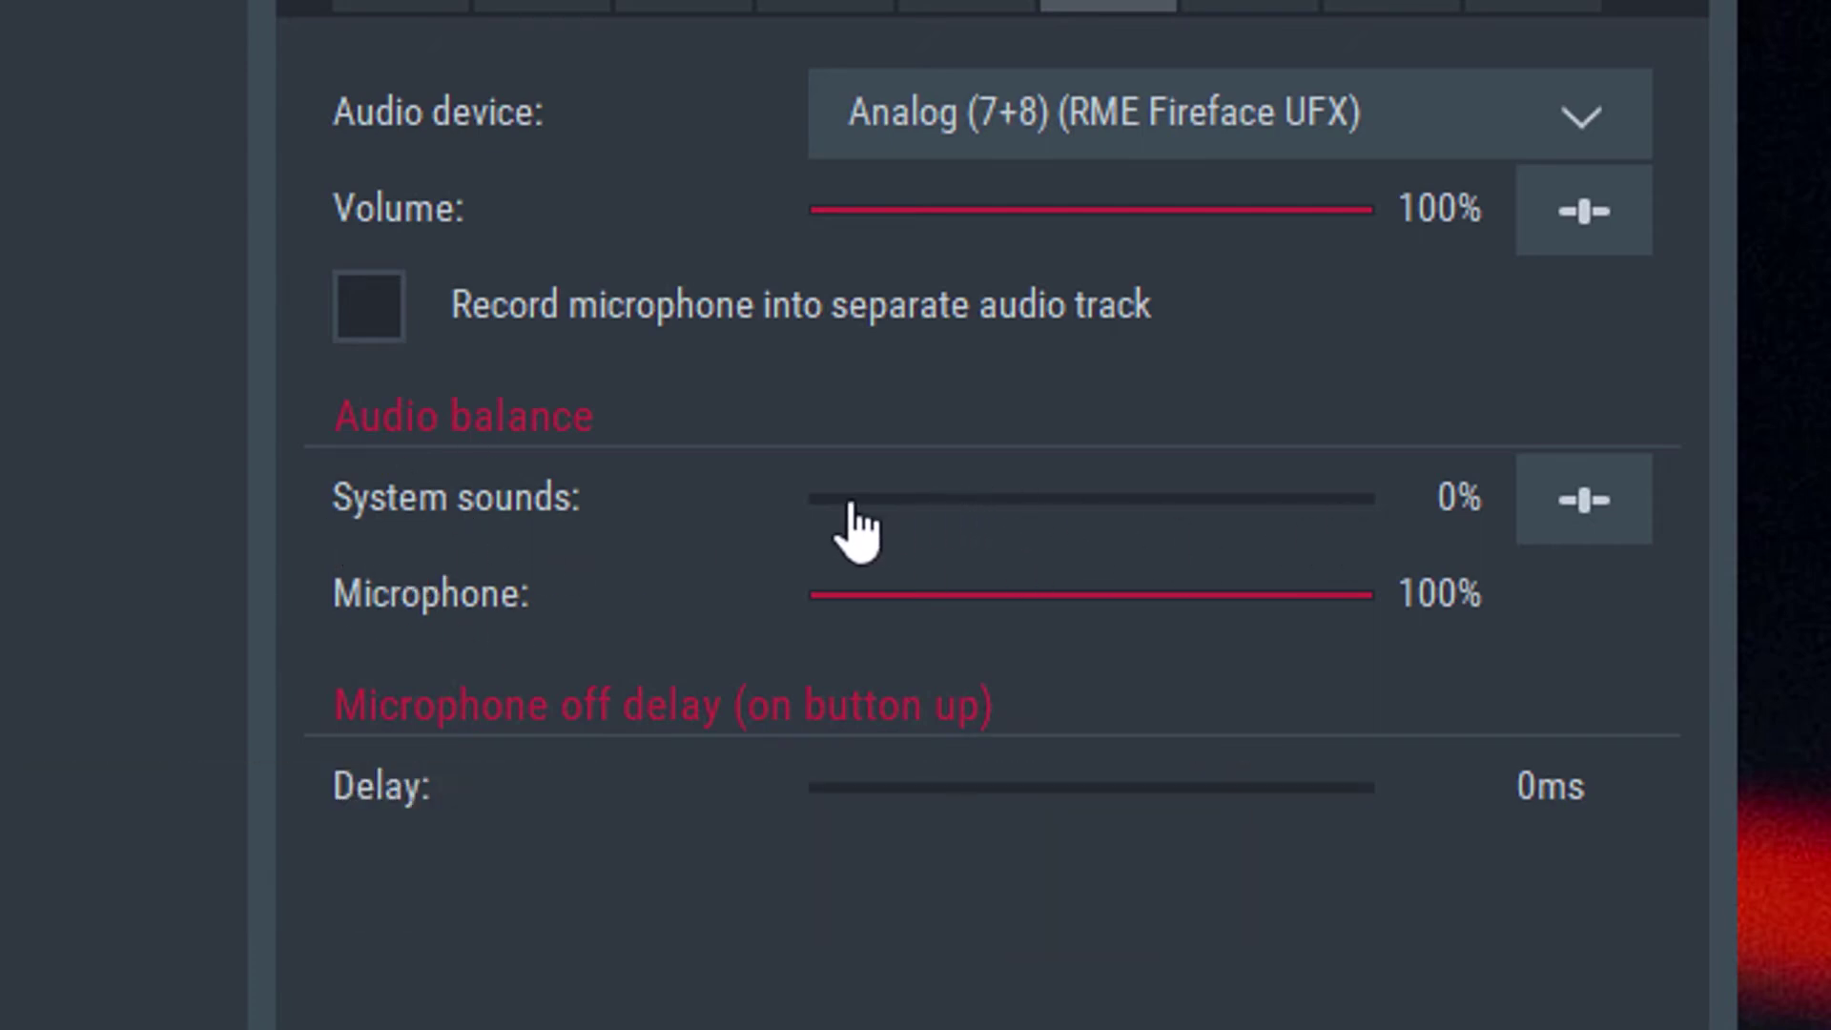
# Adjust the Audio balance System sounds slider to 35%, leaving Microphone at 65%.
pyautogui.moveTo(820, 502); pyautogui.dragTo(1101, 541)
pyautogui.moveTo(1099, 543); pyautogui.dragTo(946, 549)
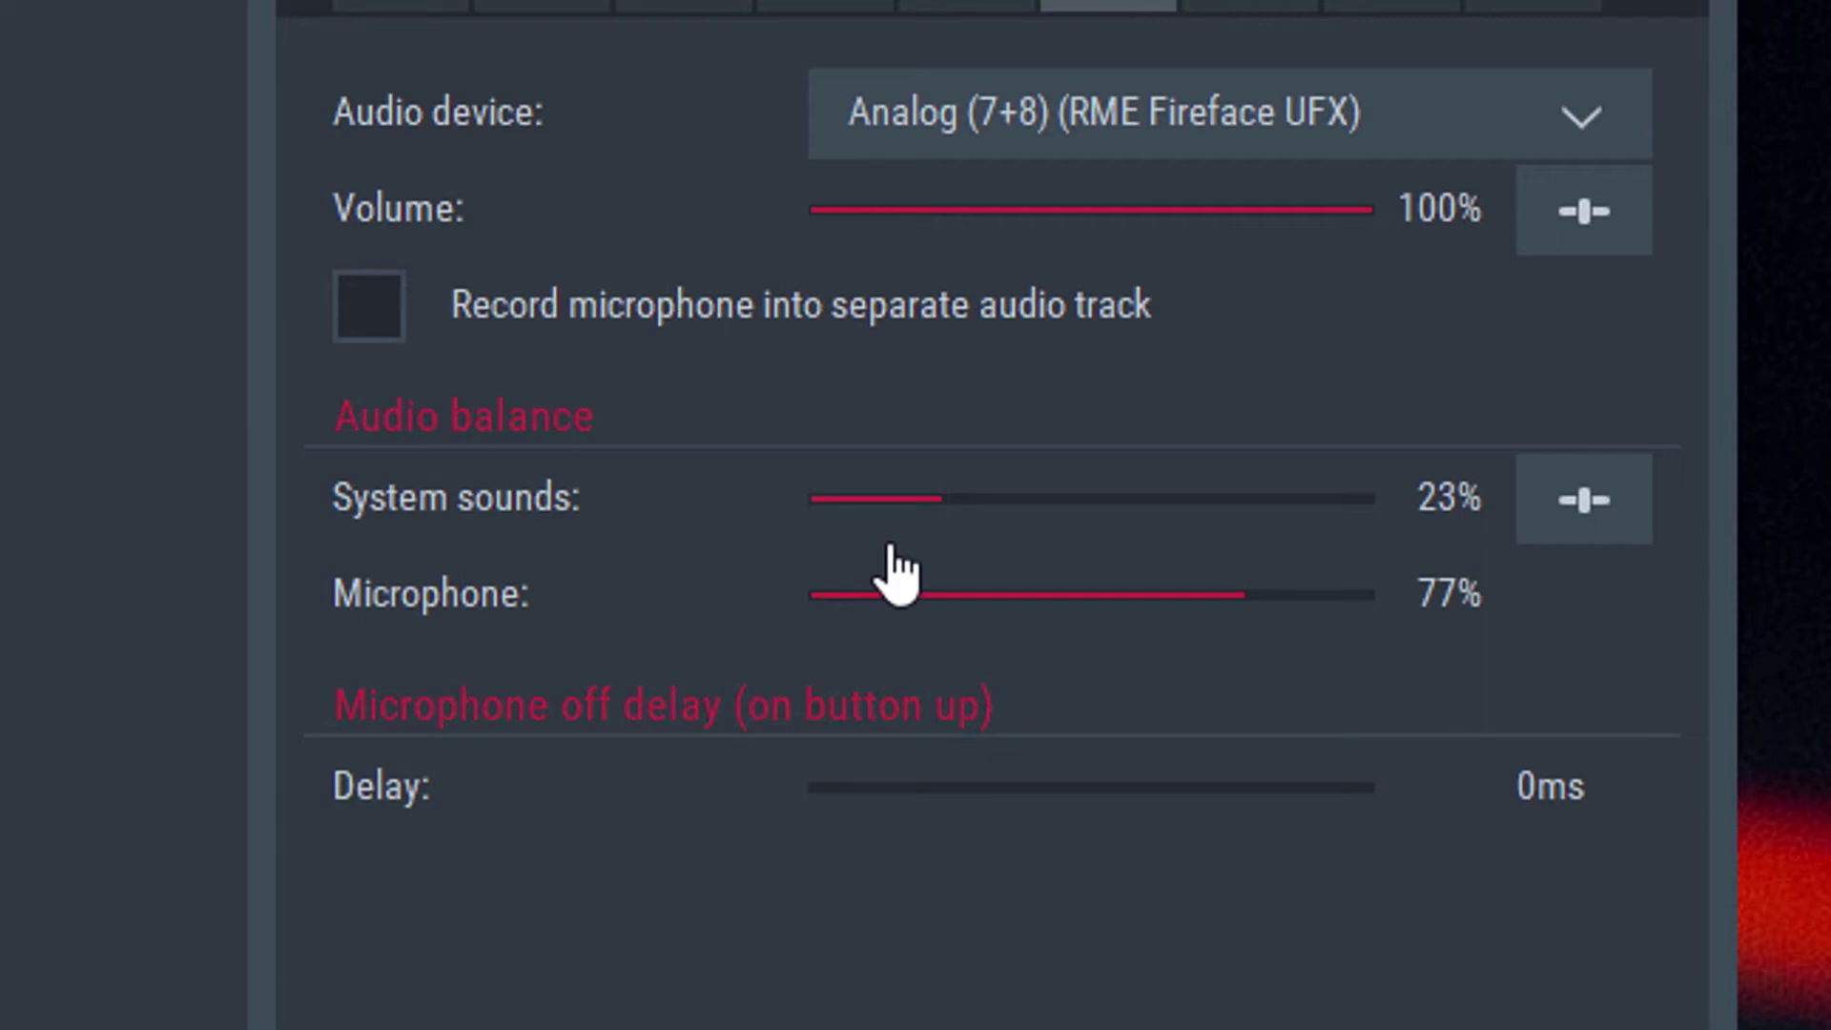
pyautogui.moveTo(931, 495); pyautogui.dragTo(1173, 503)
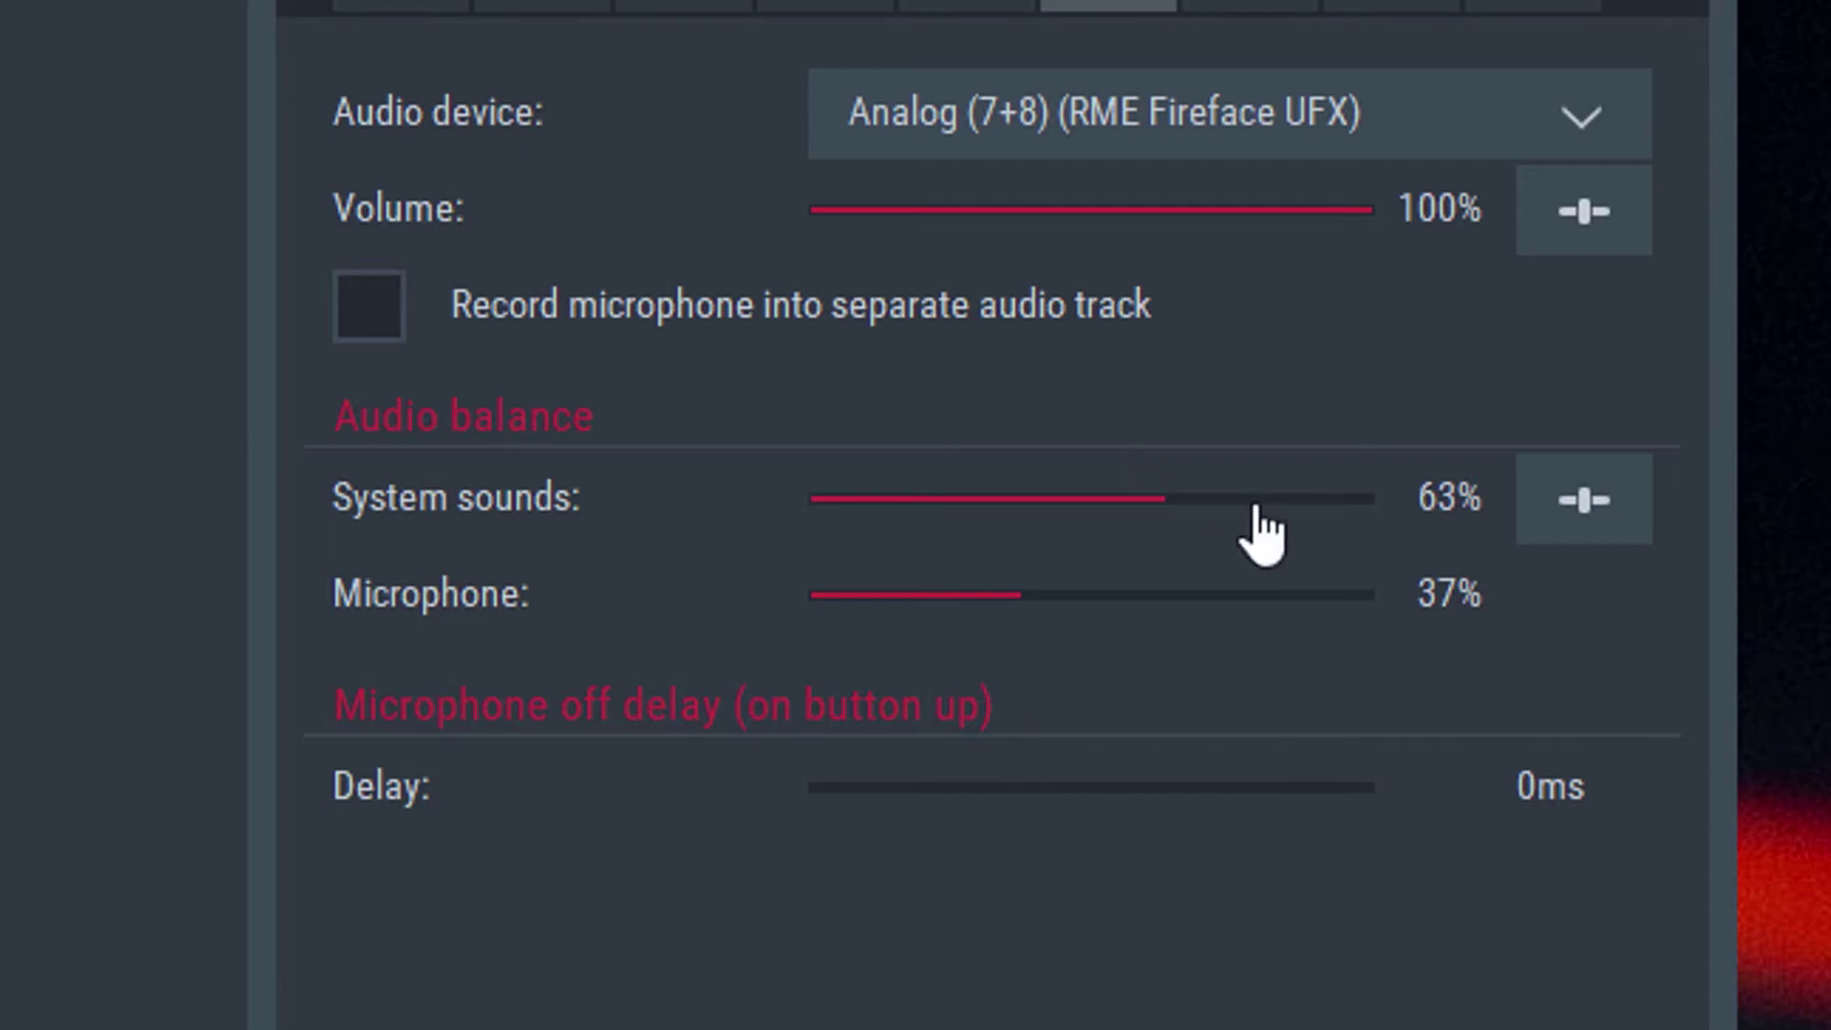
pyautogui.moveTo(1381, 507); pyautogui.dragTo(1016, 507)
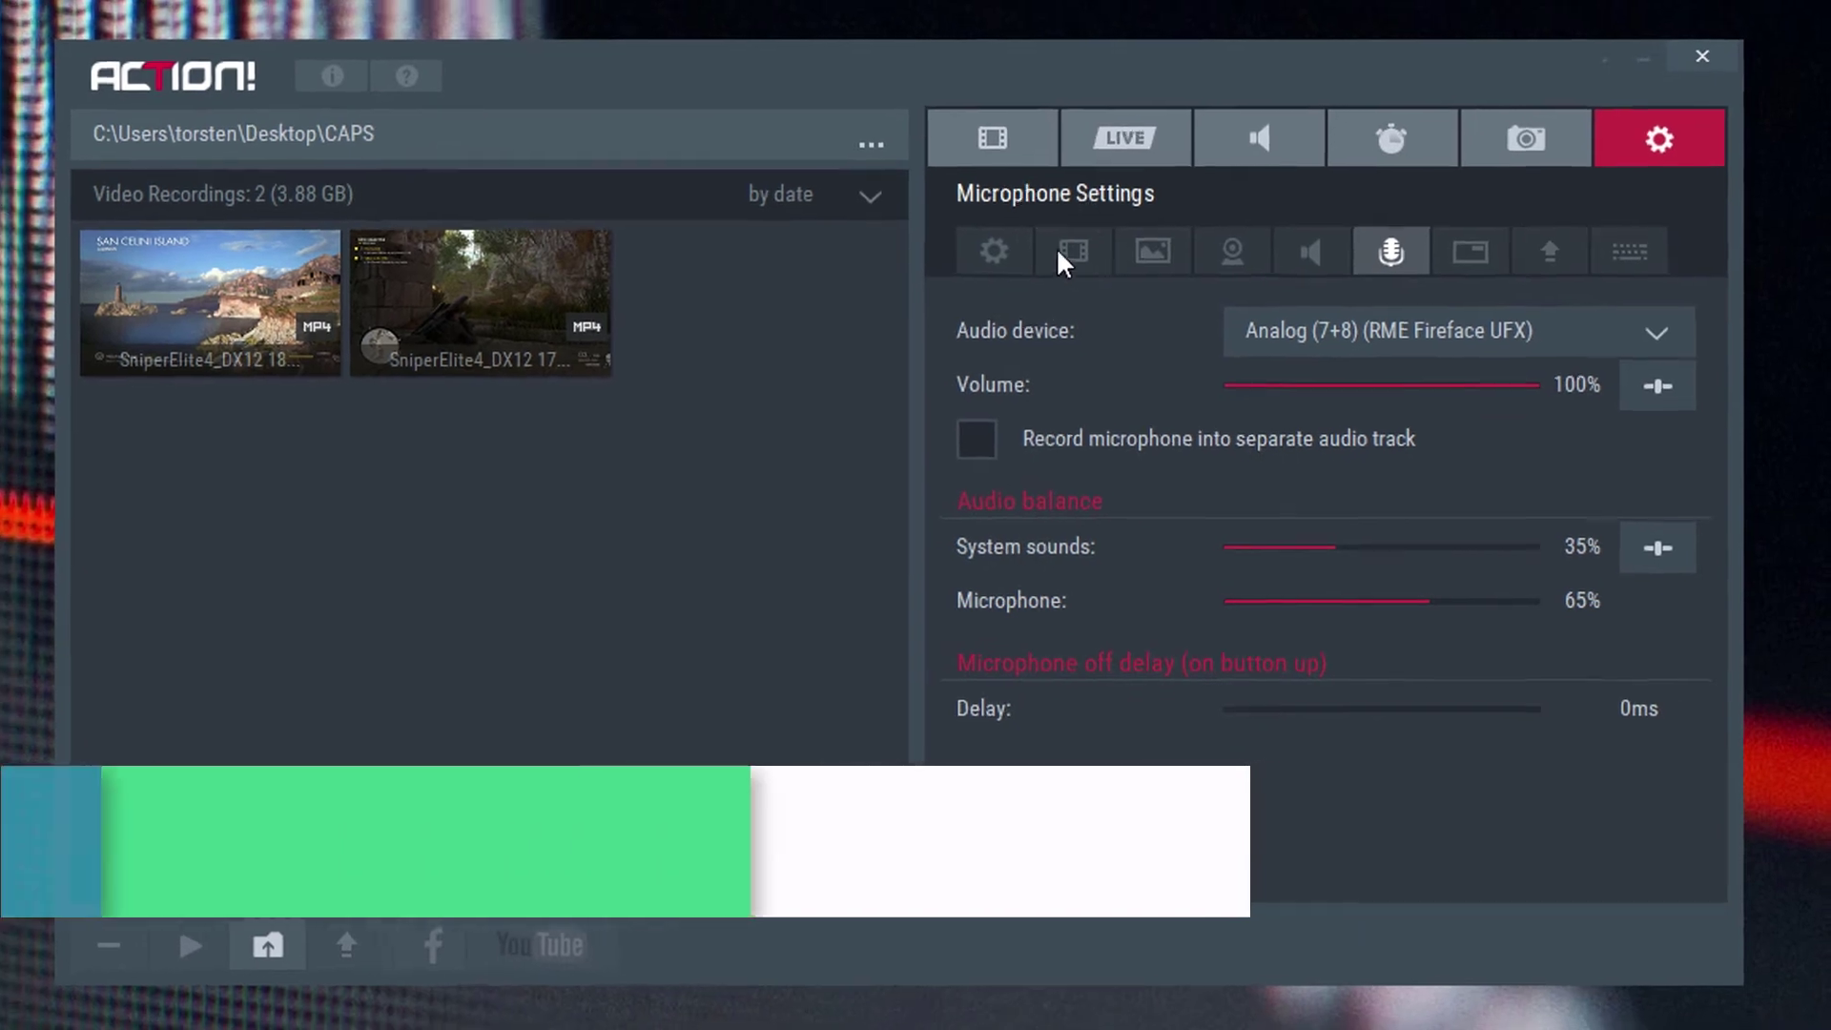
# Go through the Settings tabs to reach the video recording quality settings.
pyautogui.click(768, 145)
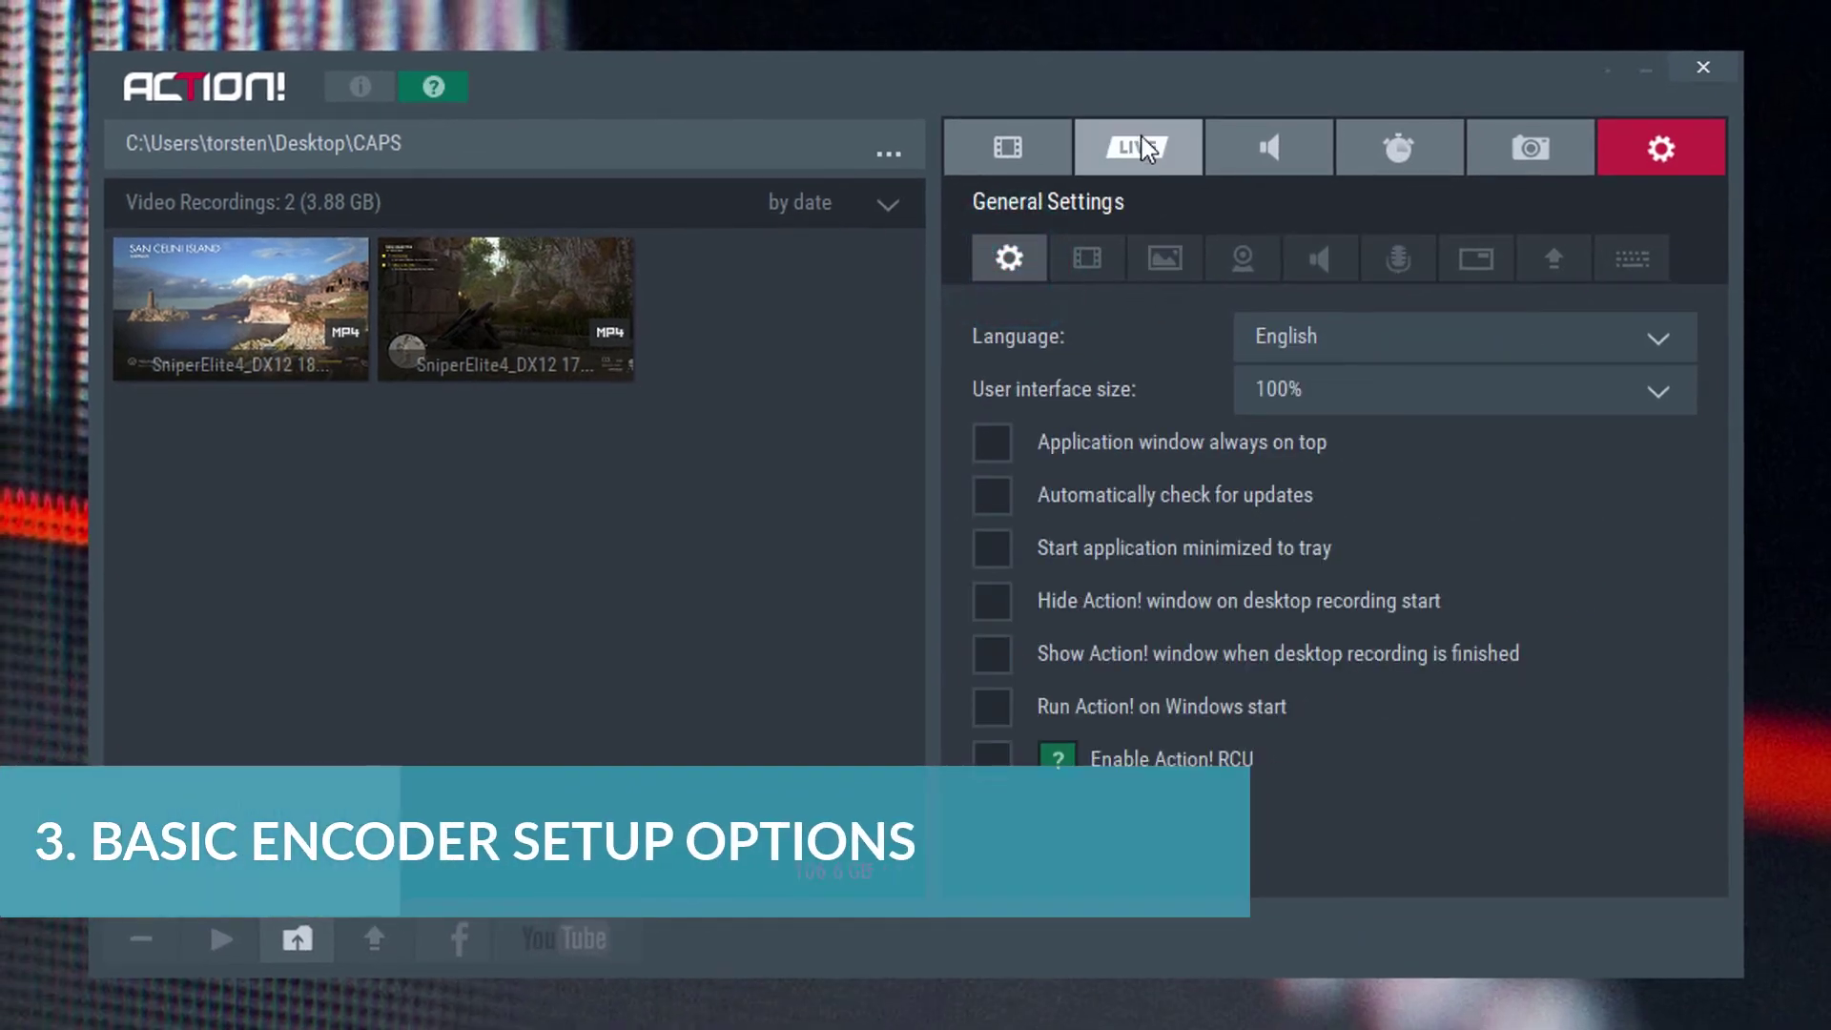
pyautogui.click(1013, 144)
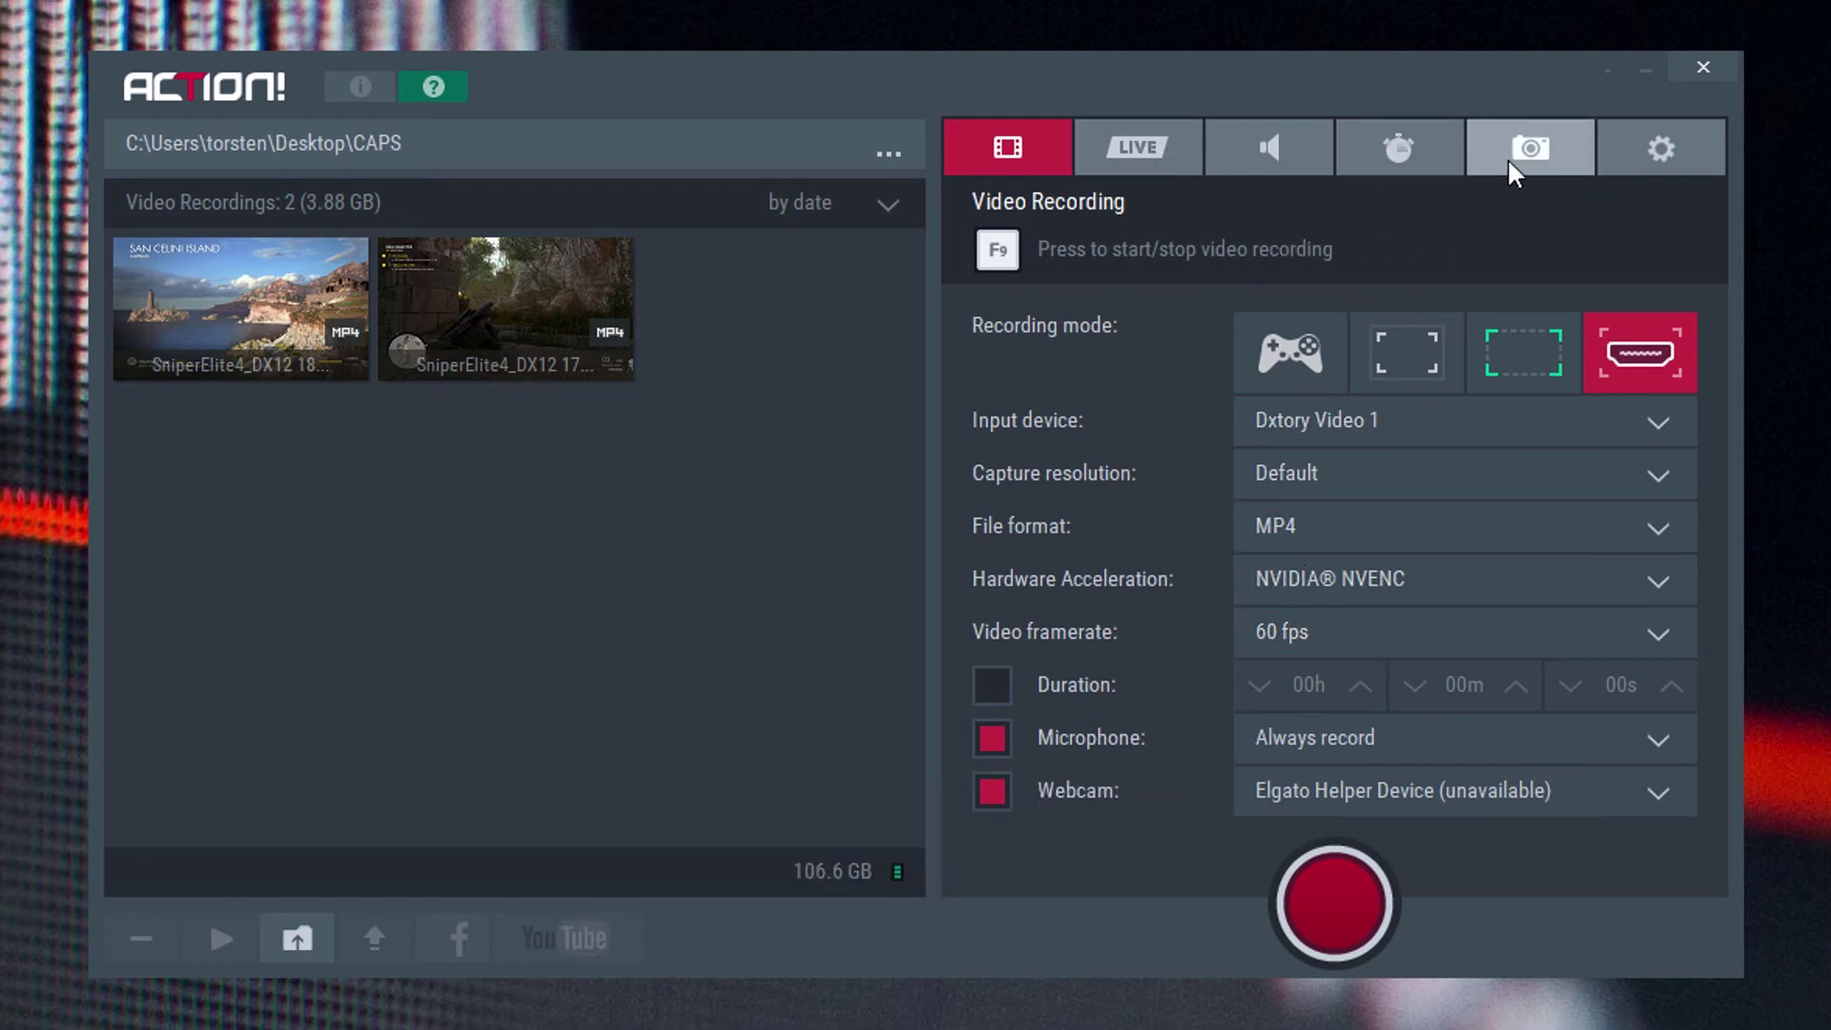
pyautogui.click(1662, 146)
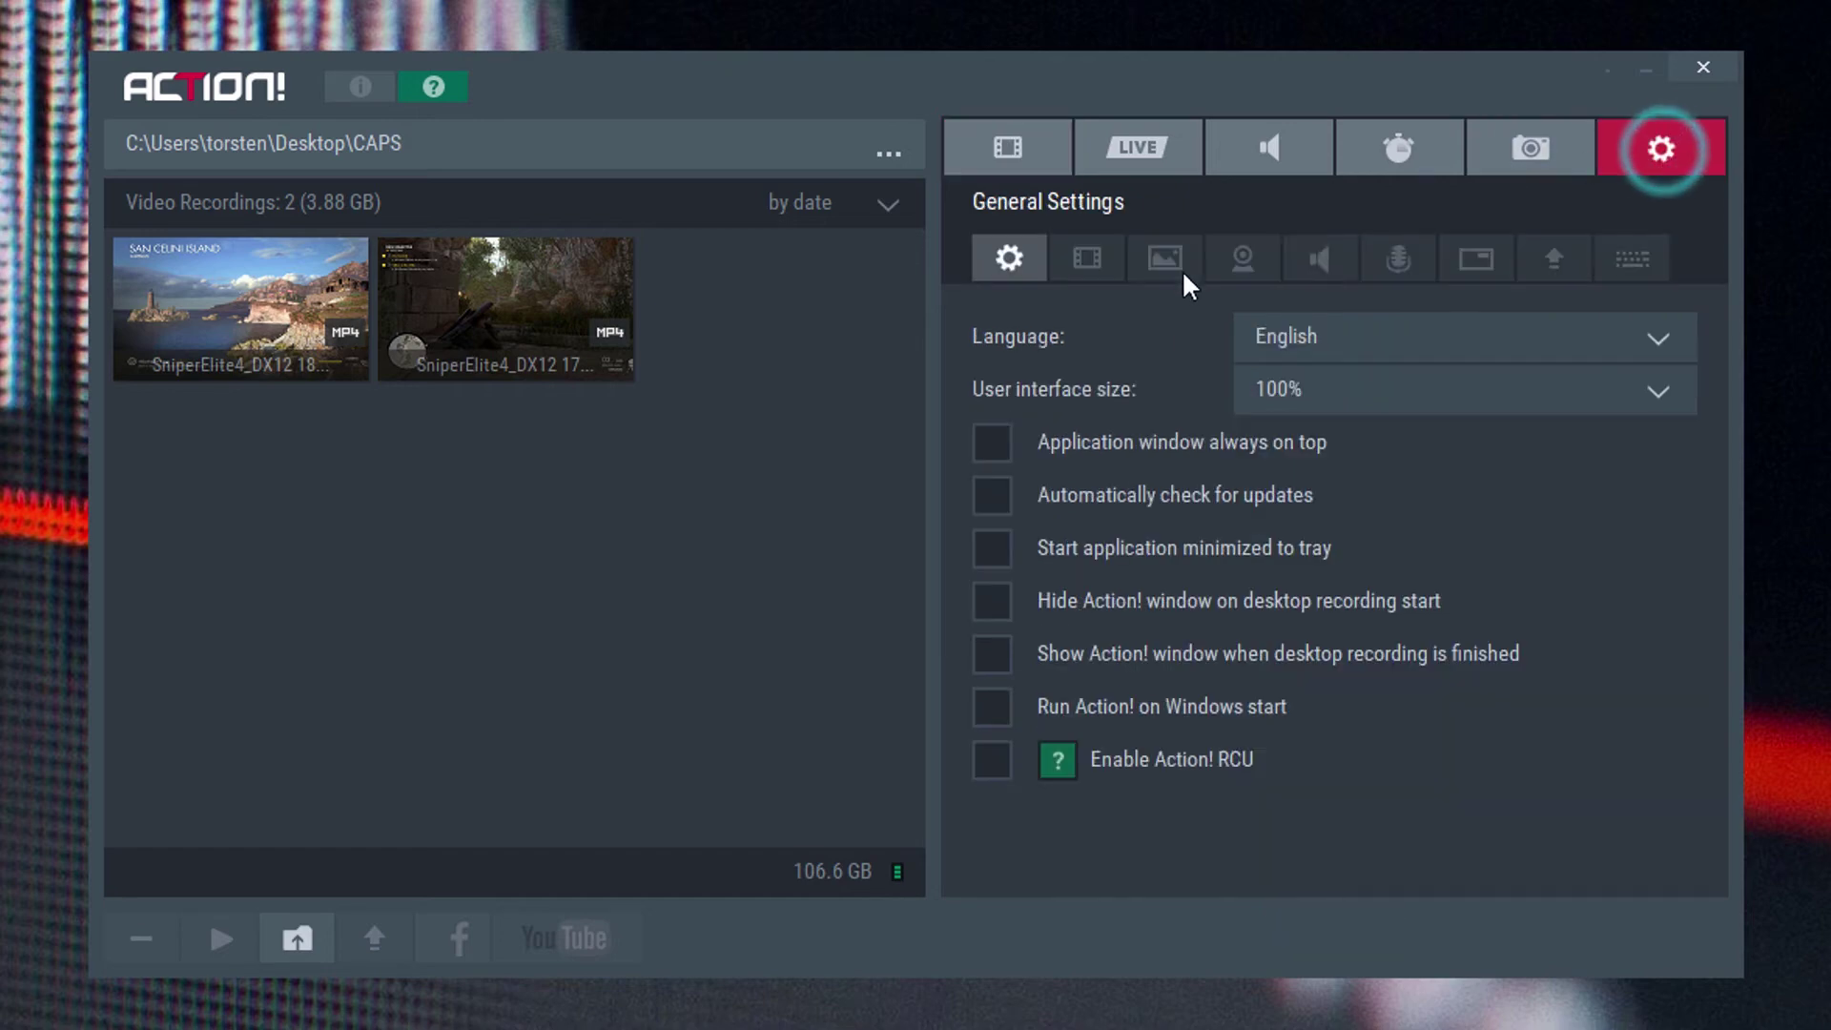
pyautogui.click(1097, 261)
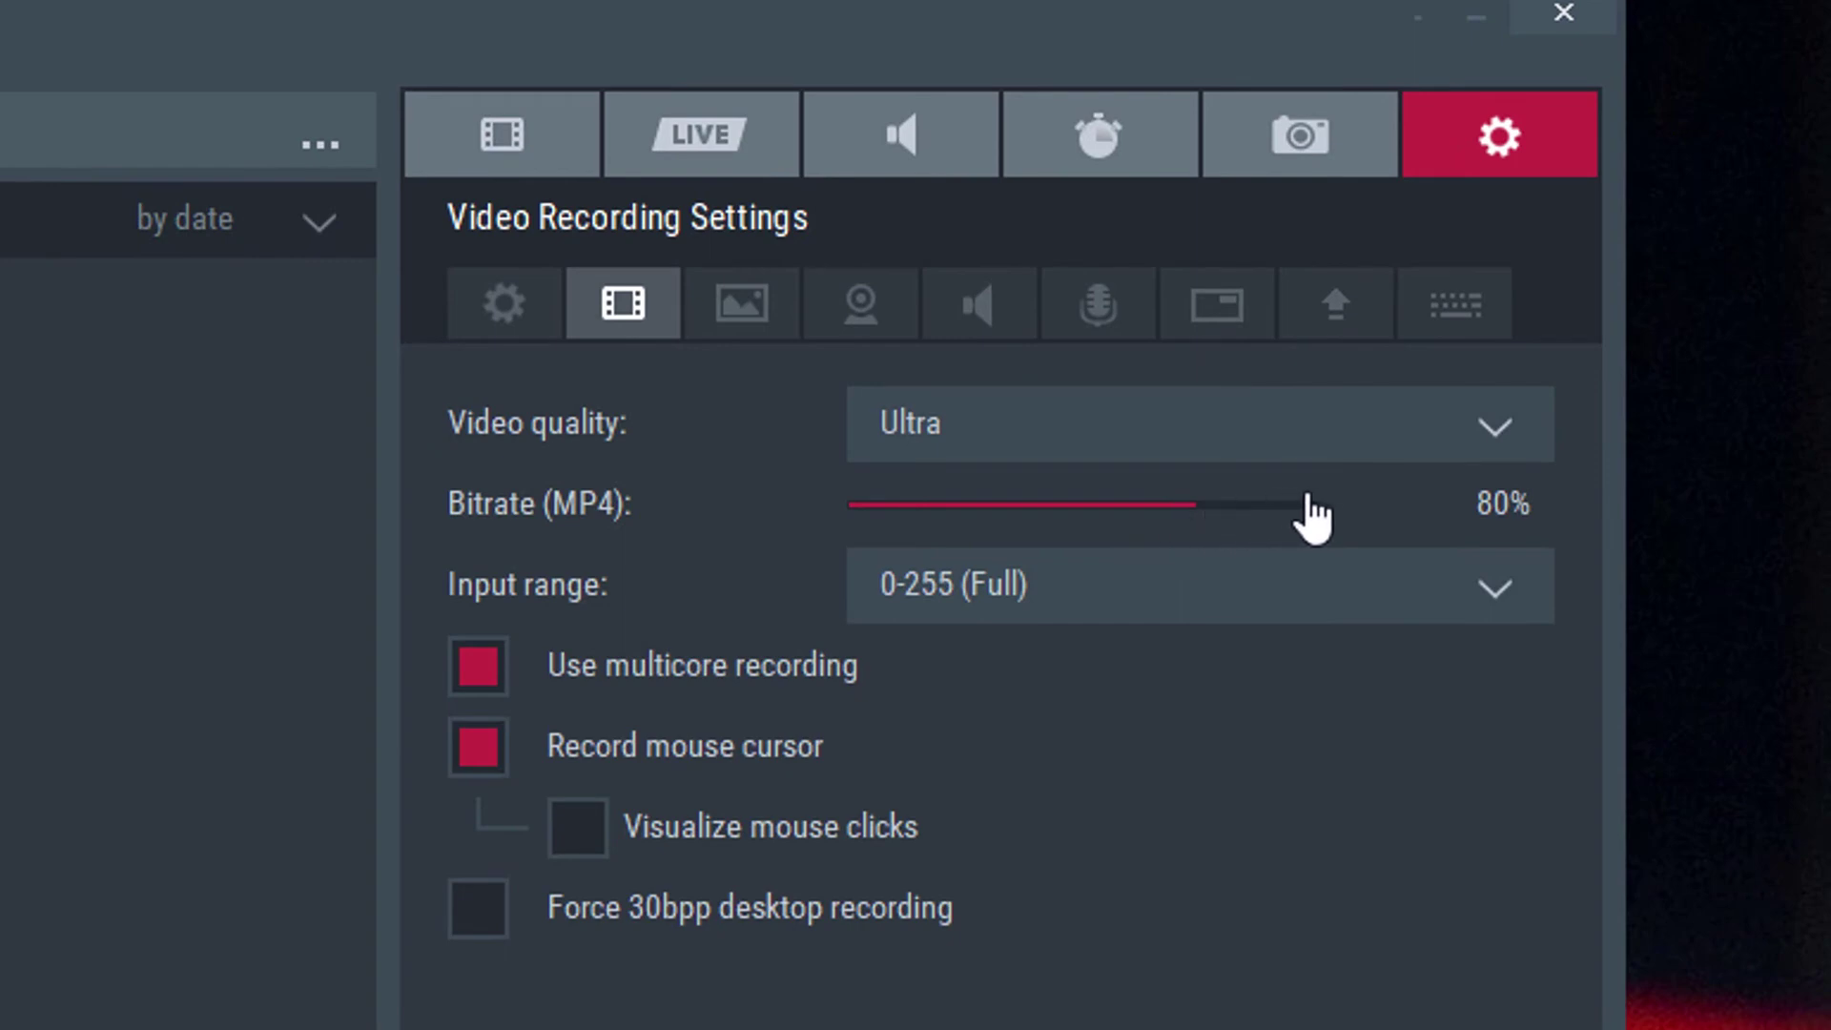
# Review the Video quality and Input range lists, keeping Ultra and 0-255 (Full).
pyautogui.click(940, 425)
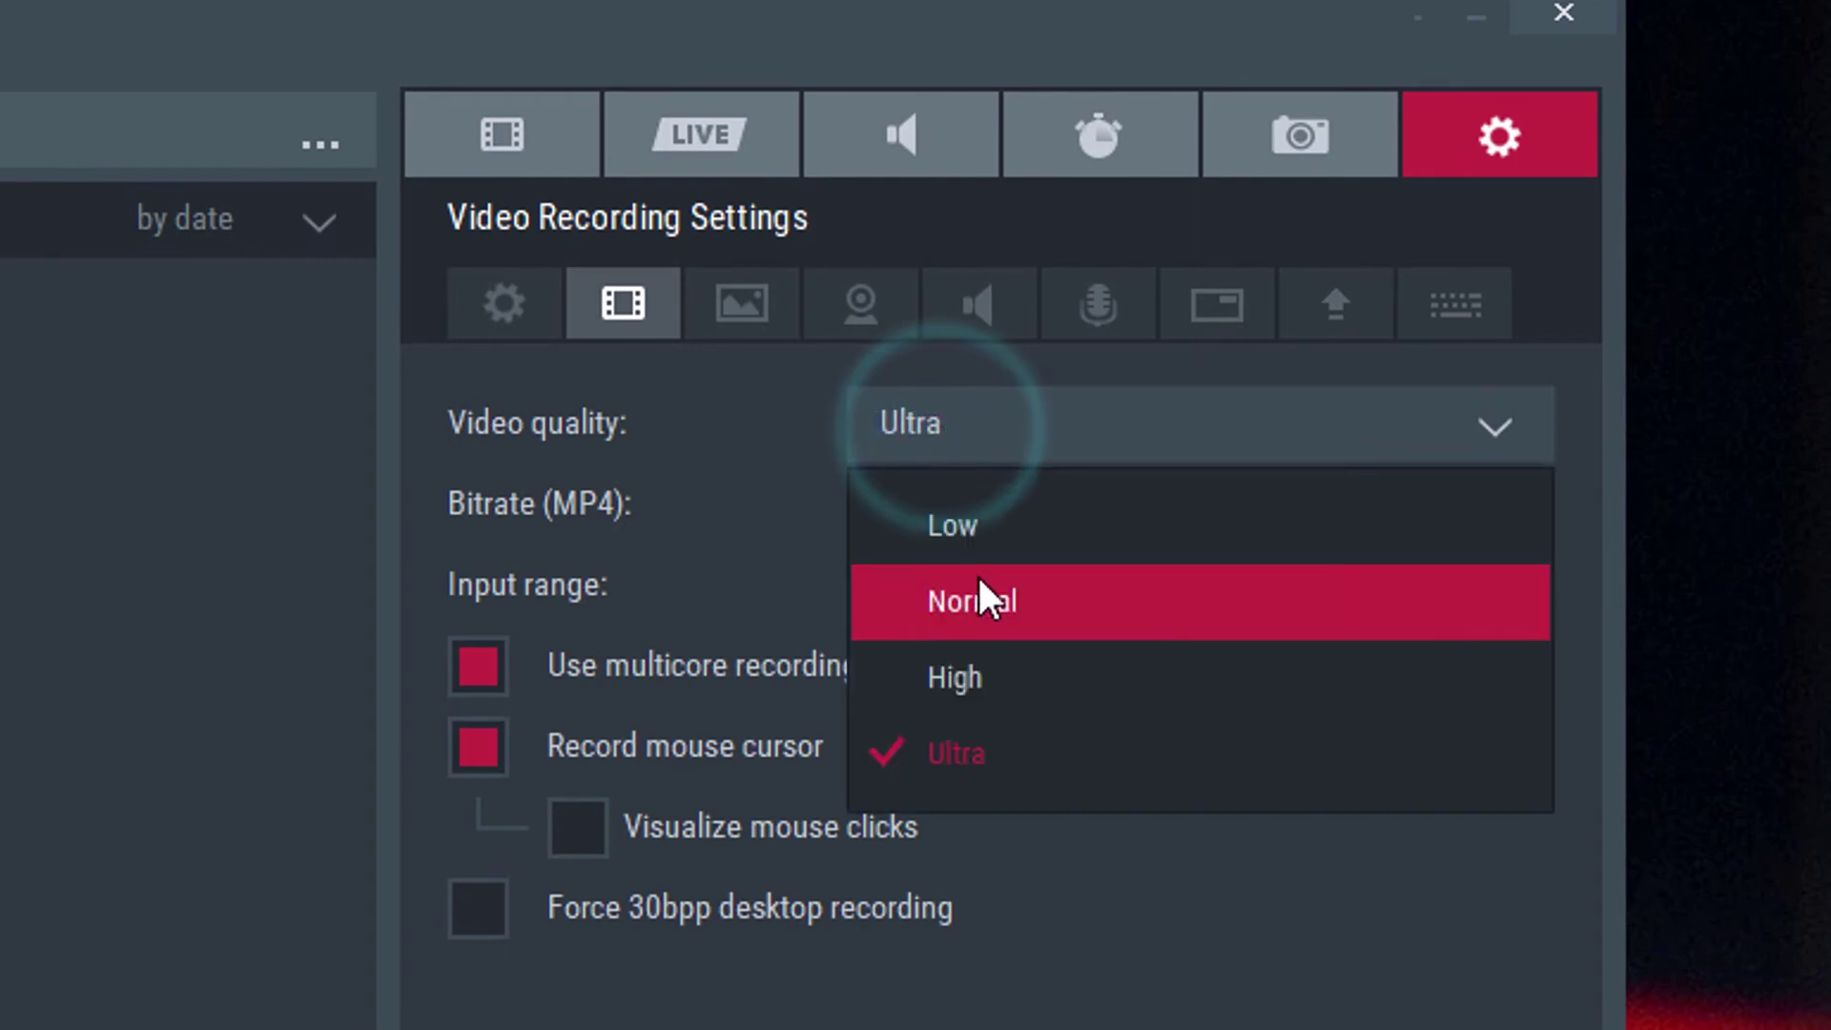
pyautogui.click(995, 431)
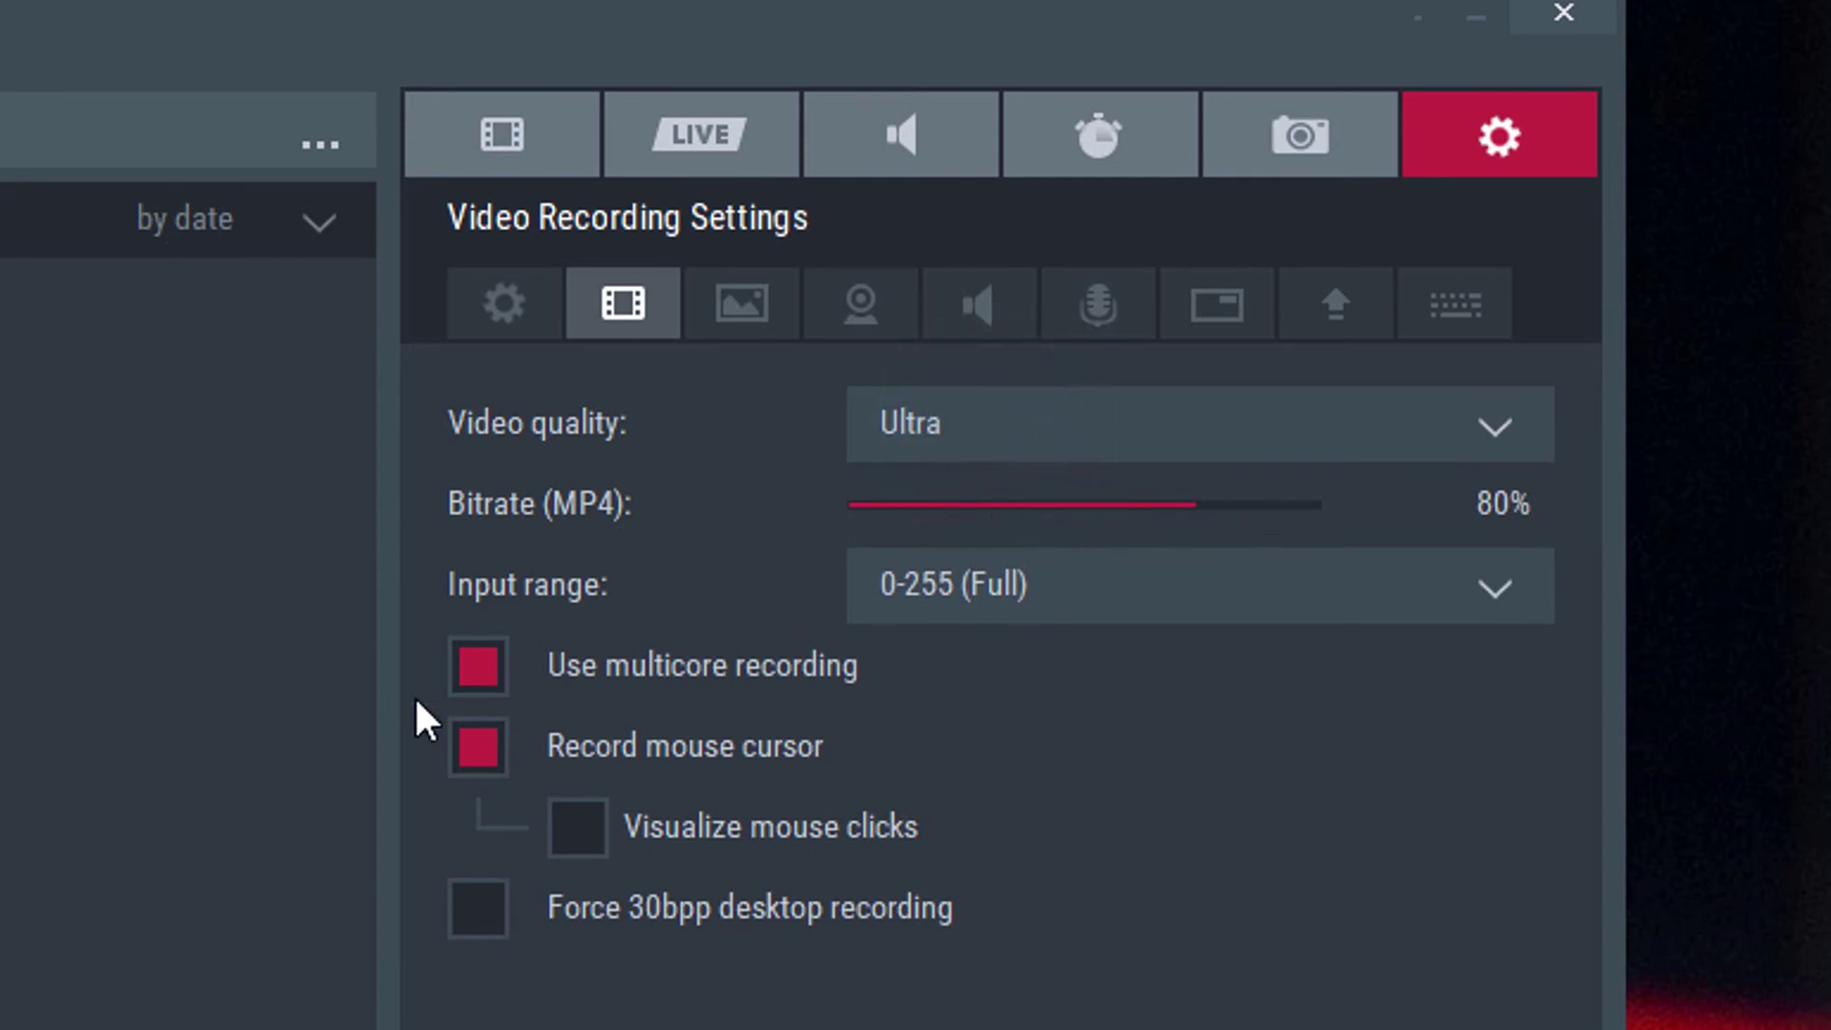
pyautogui.click(950, 574)
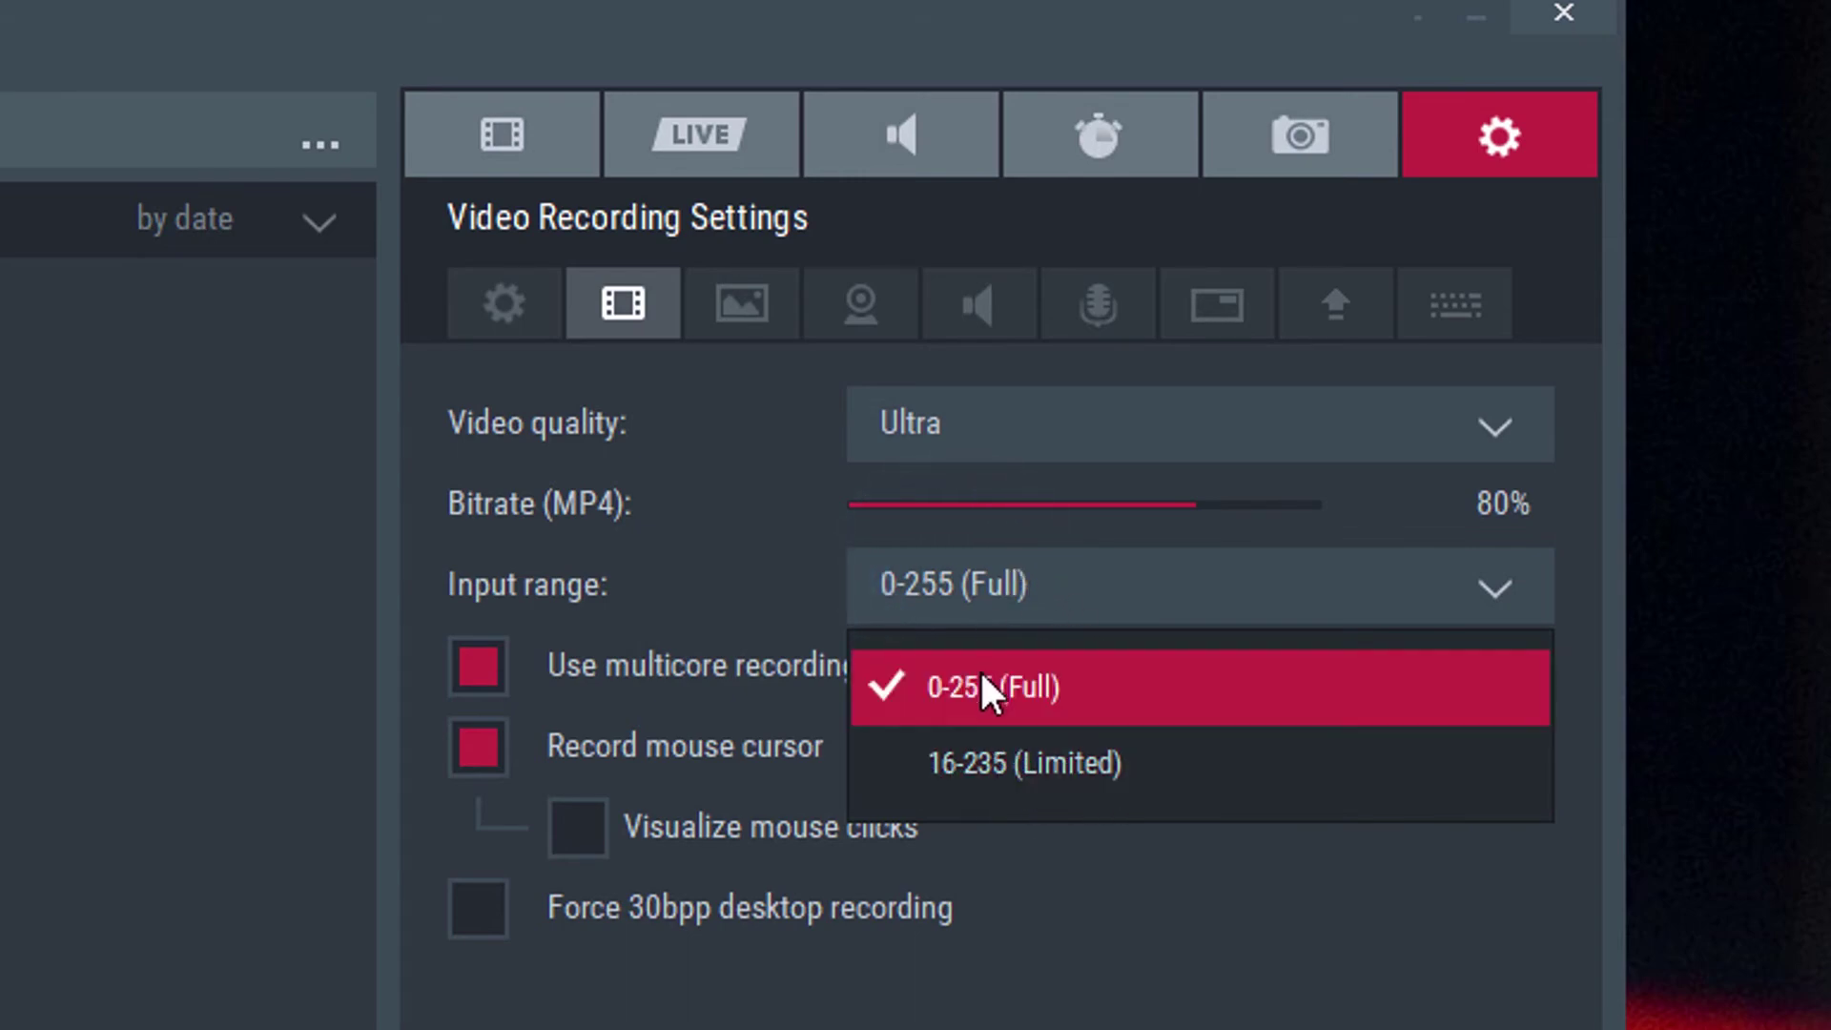
pyautogui.click(1024, 581)
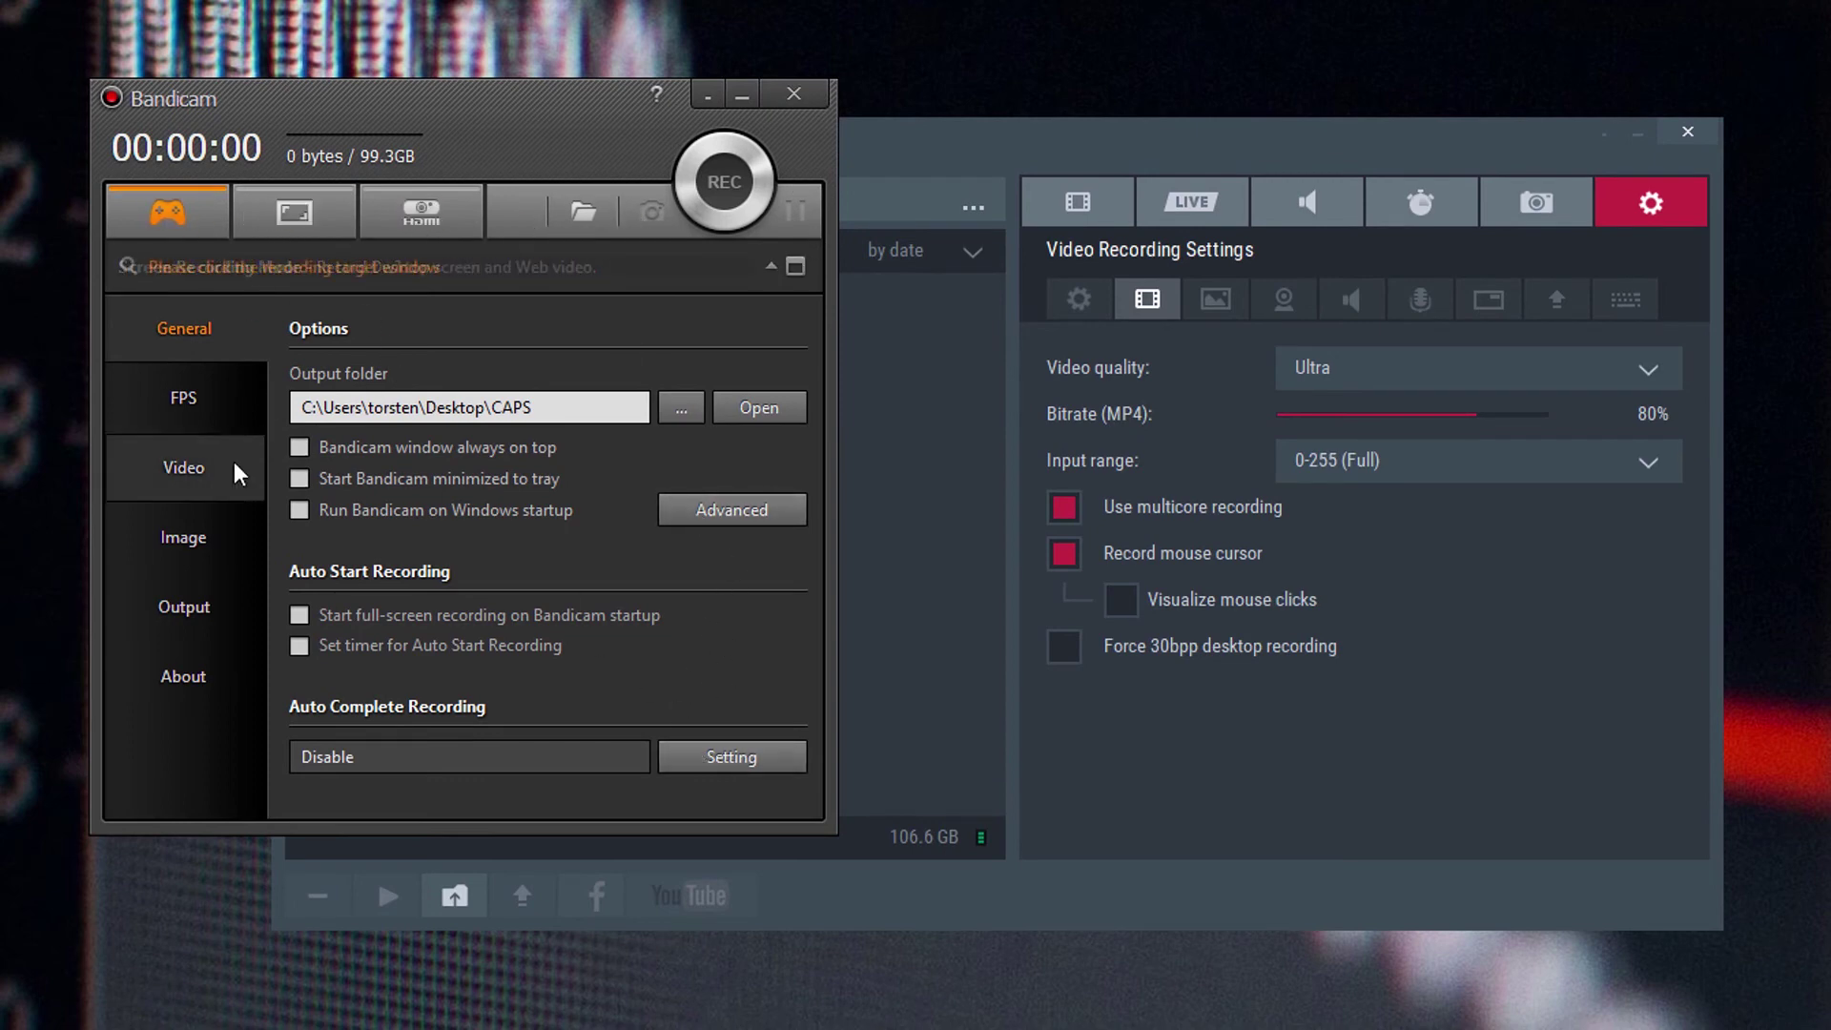
# Open Bandicam's video format settings and inspect the bitrate value.
pyautogui.click(199, 466)
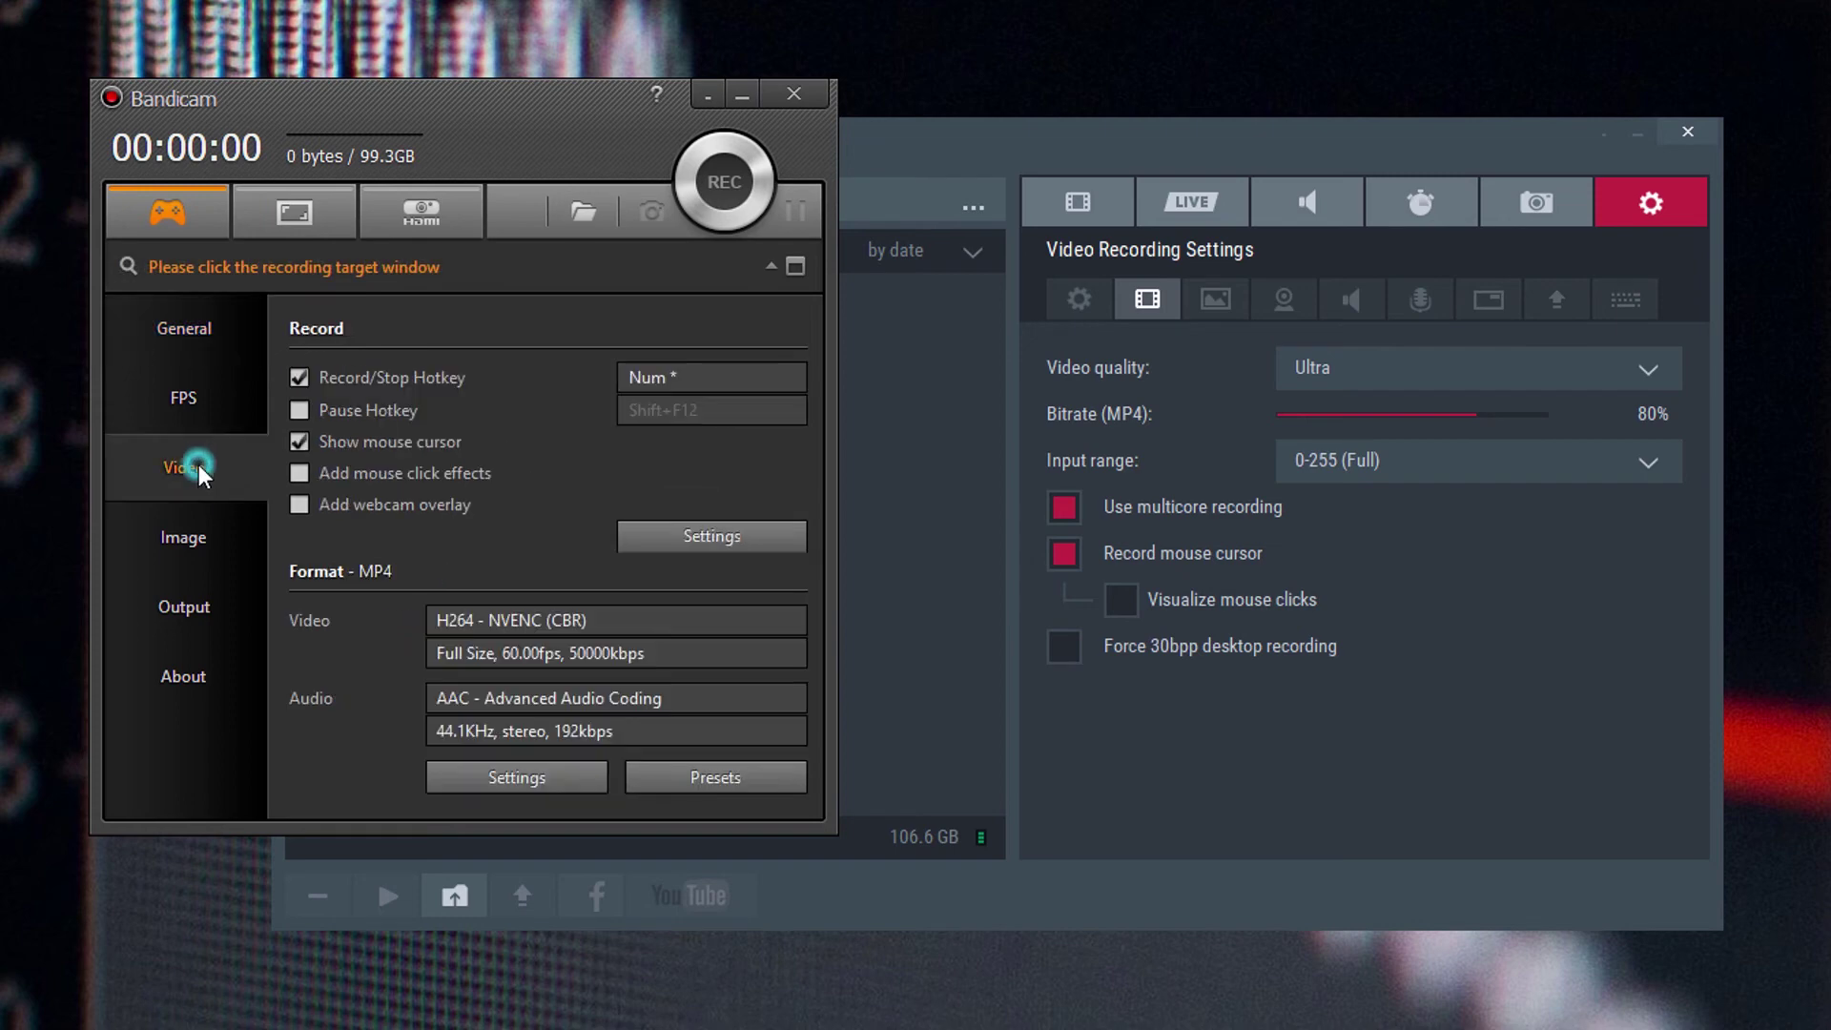
pyautogui.click(499, 775)
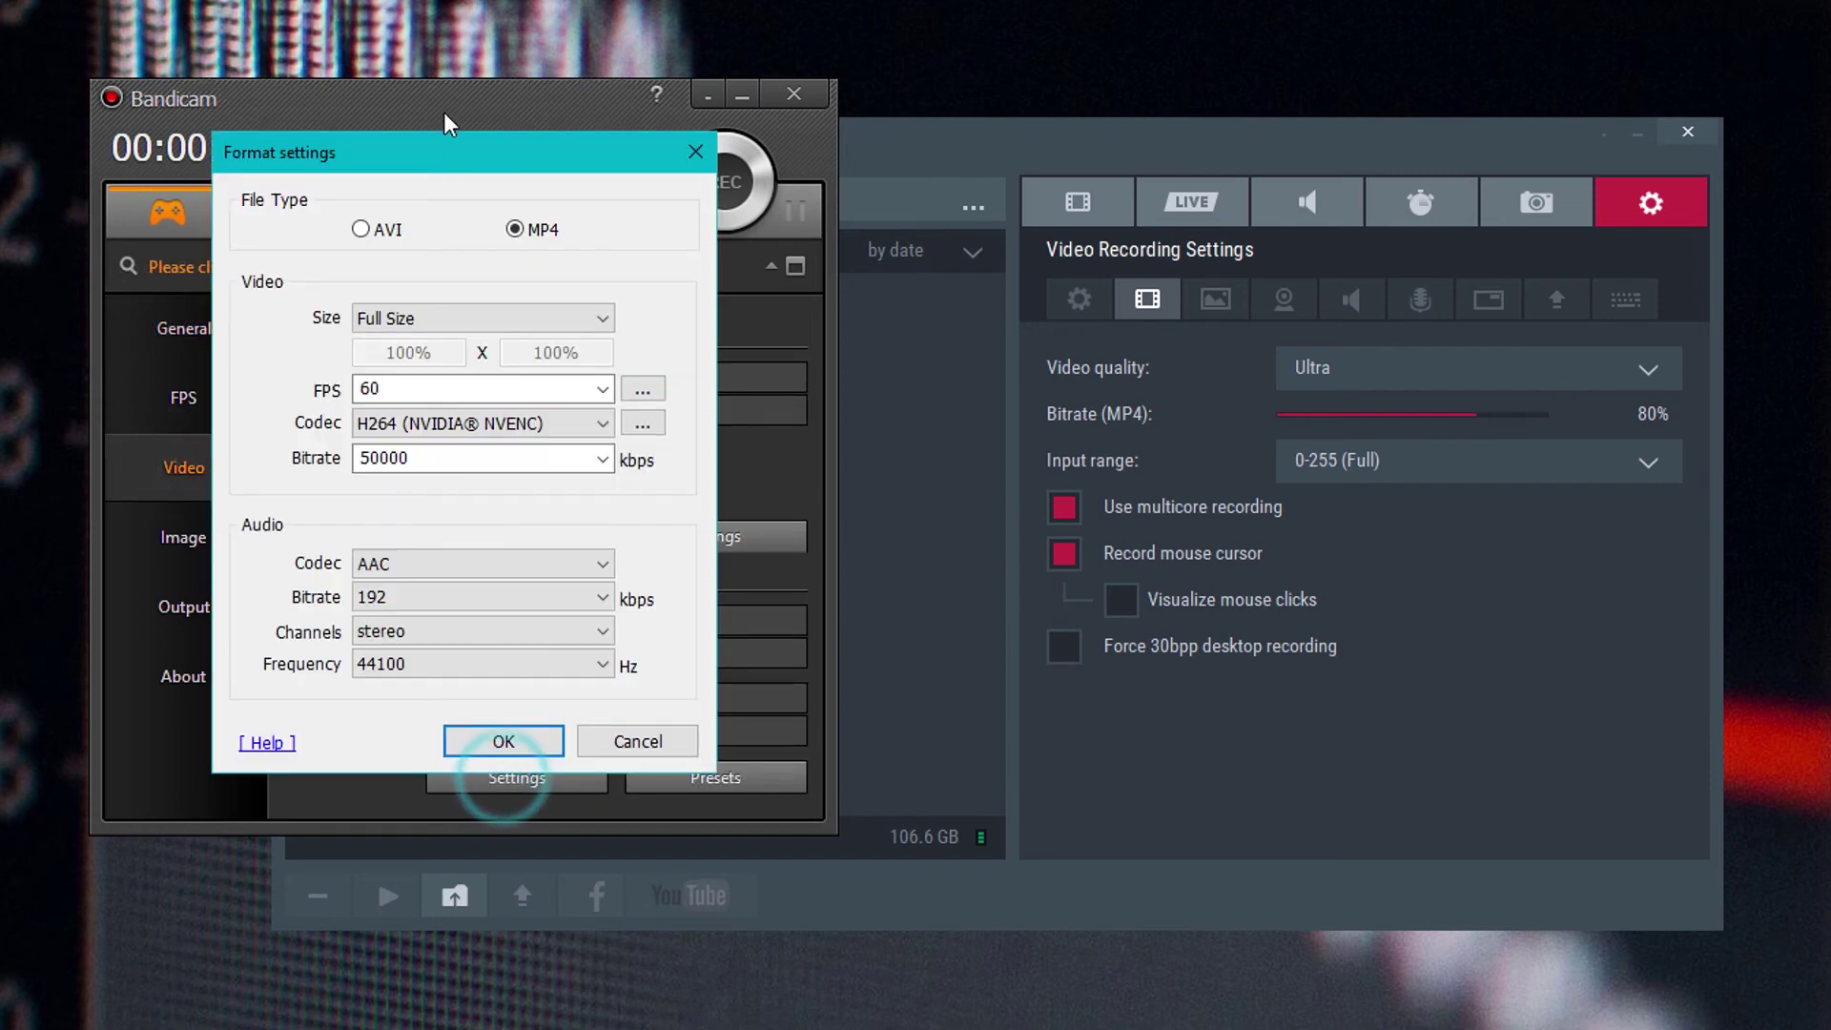
pyautogui.click(603, 391)
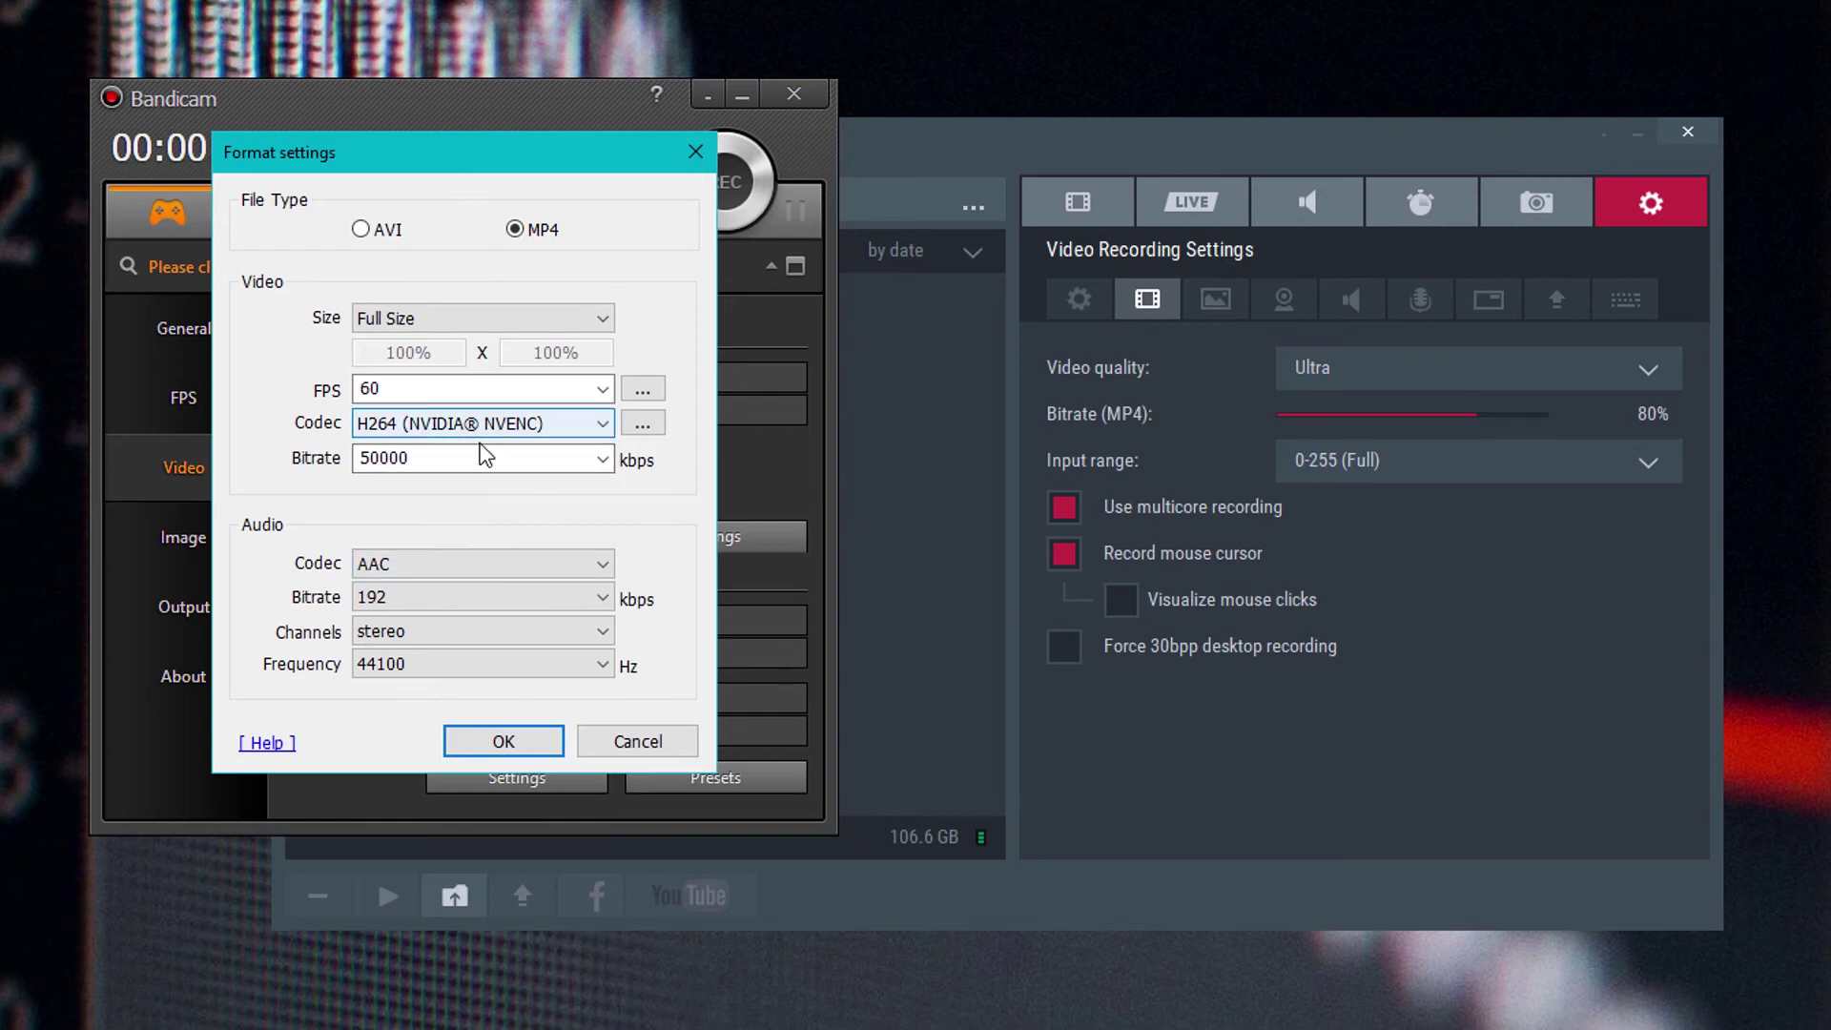
pyautogui.click(545, 457)
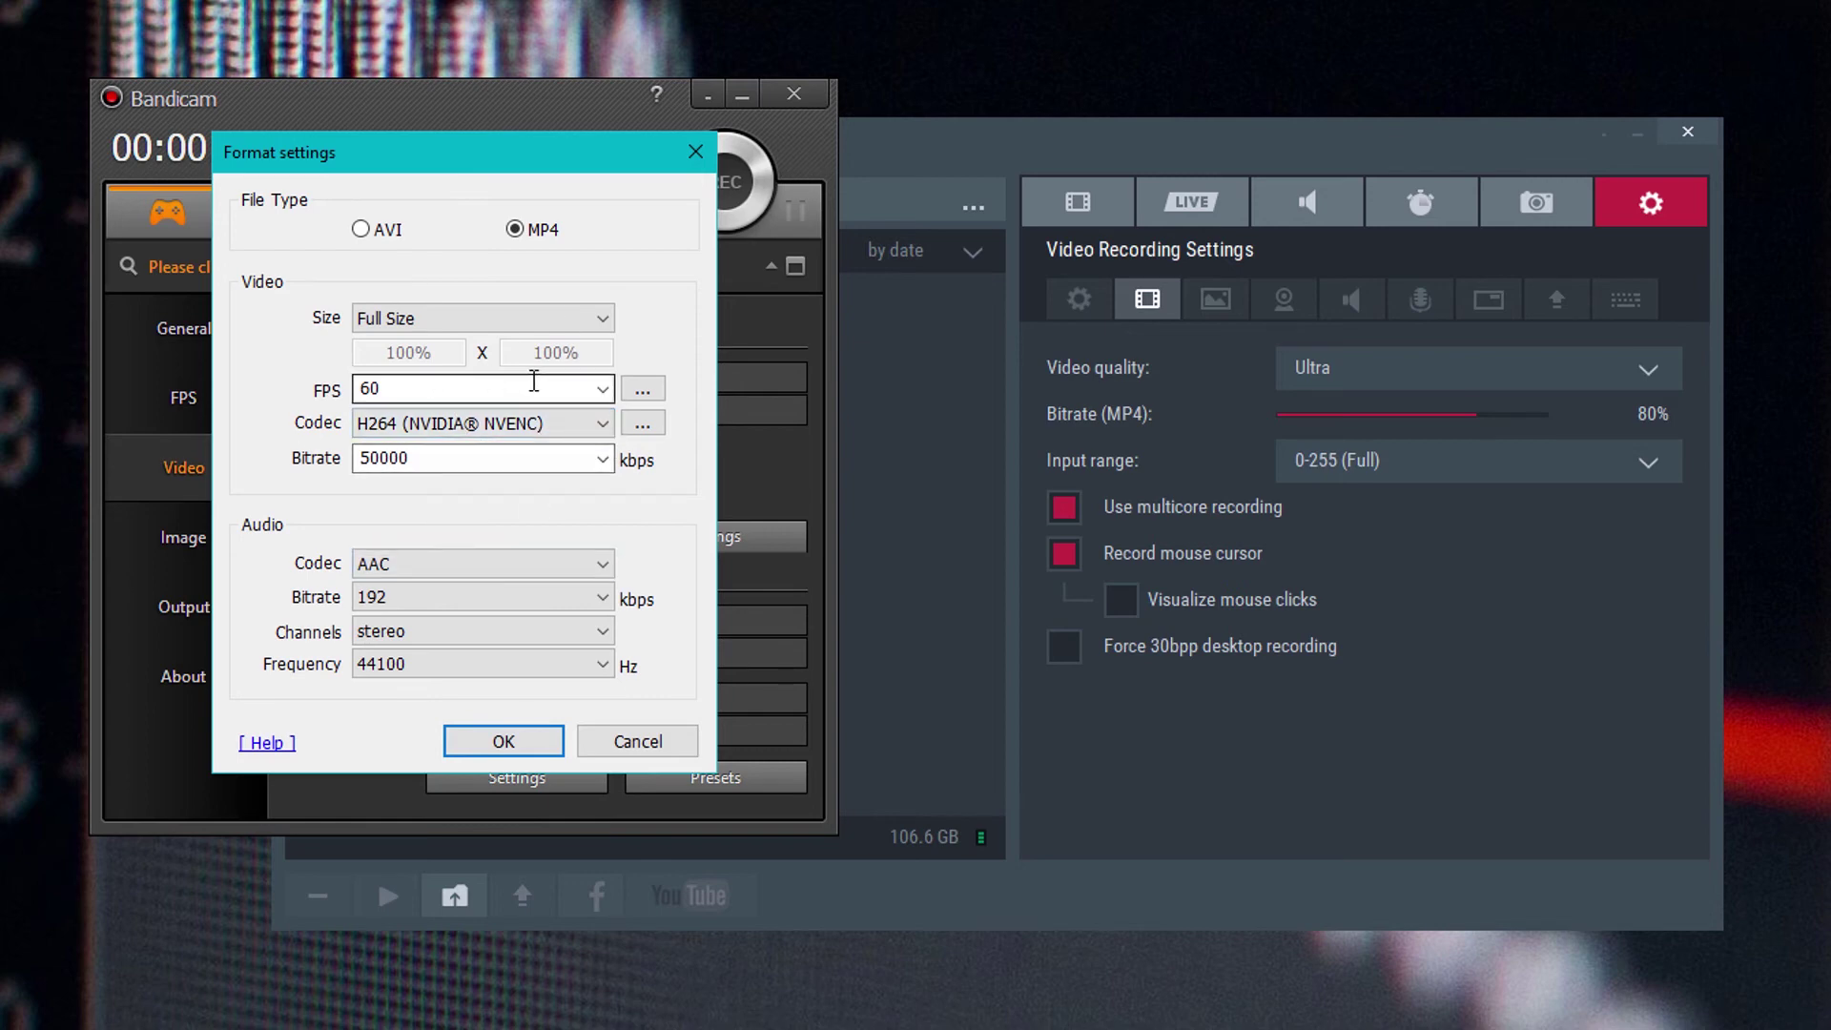
# View the H.264 NVENC encoder and frame rate options, cancelling everything unchanged.
pyautogui.click(632, 423)
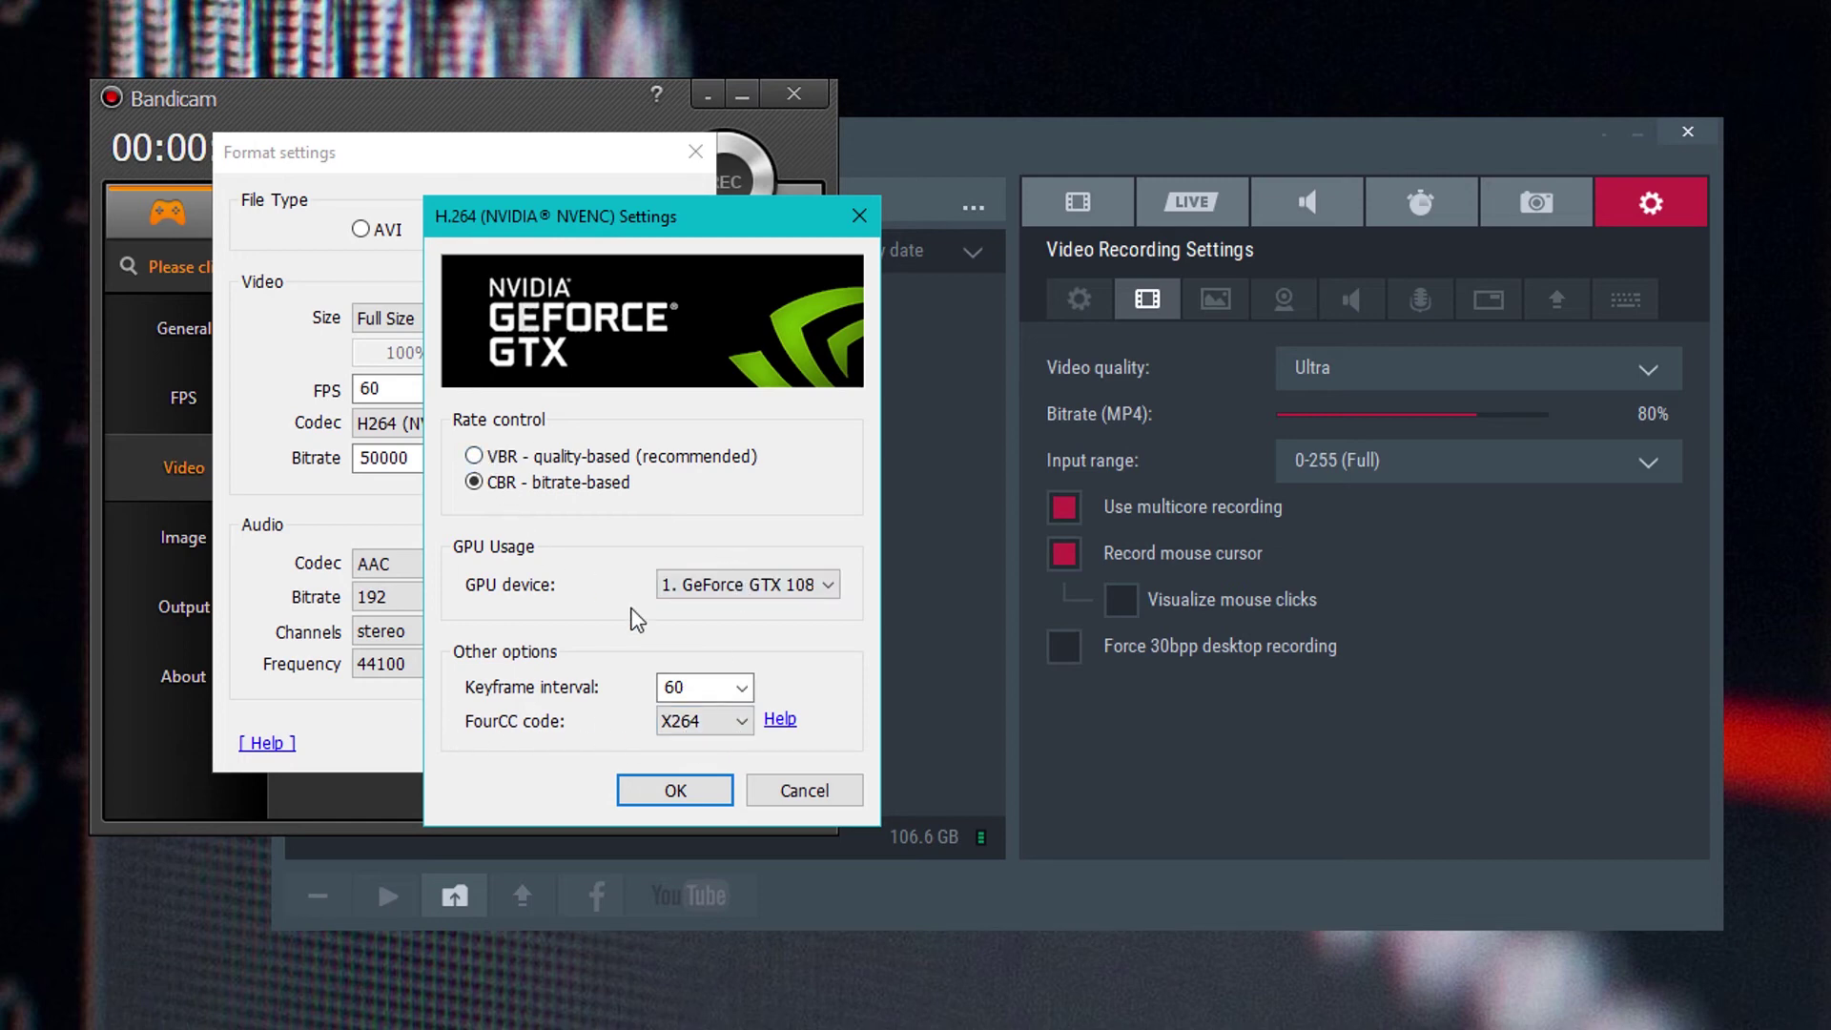
pyautogui.click(774, 799)
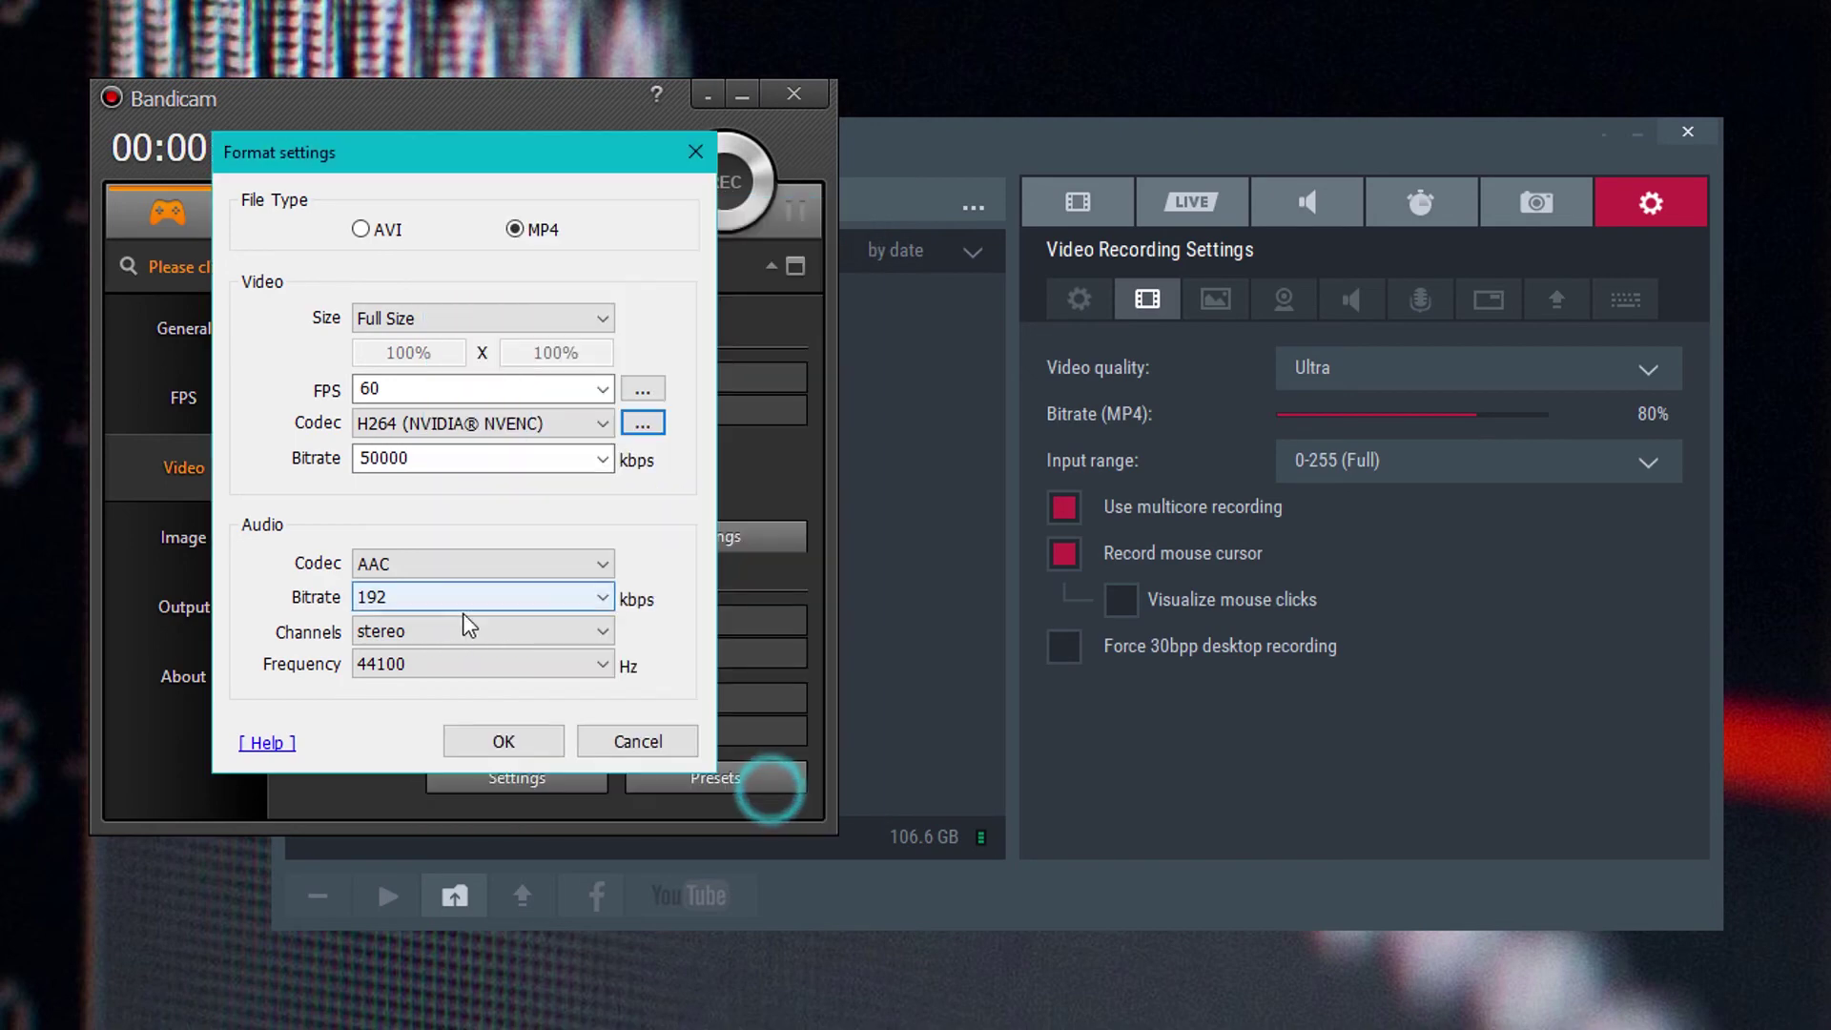
pyautogui.click(641, 391)
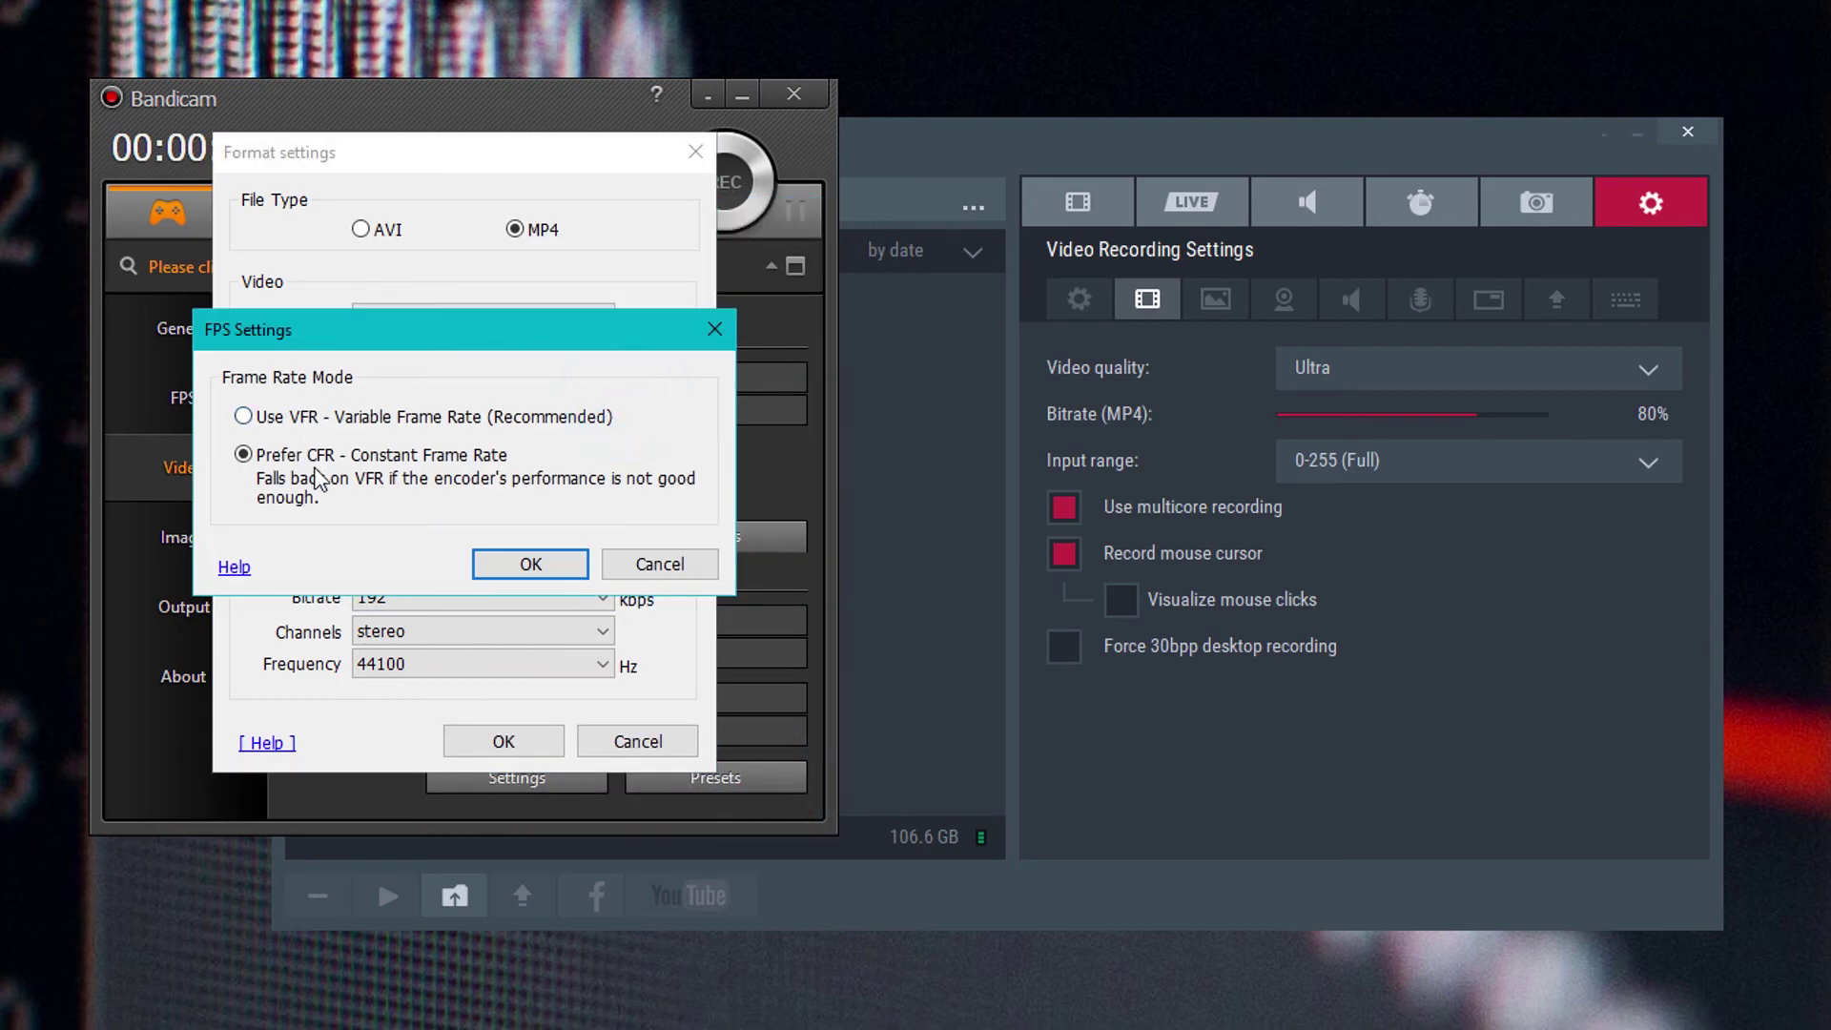
pyautogui.click(668, 564)
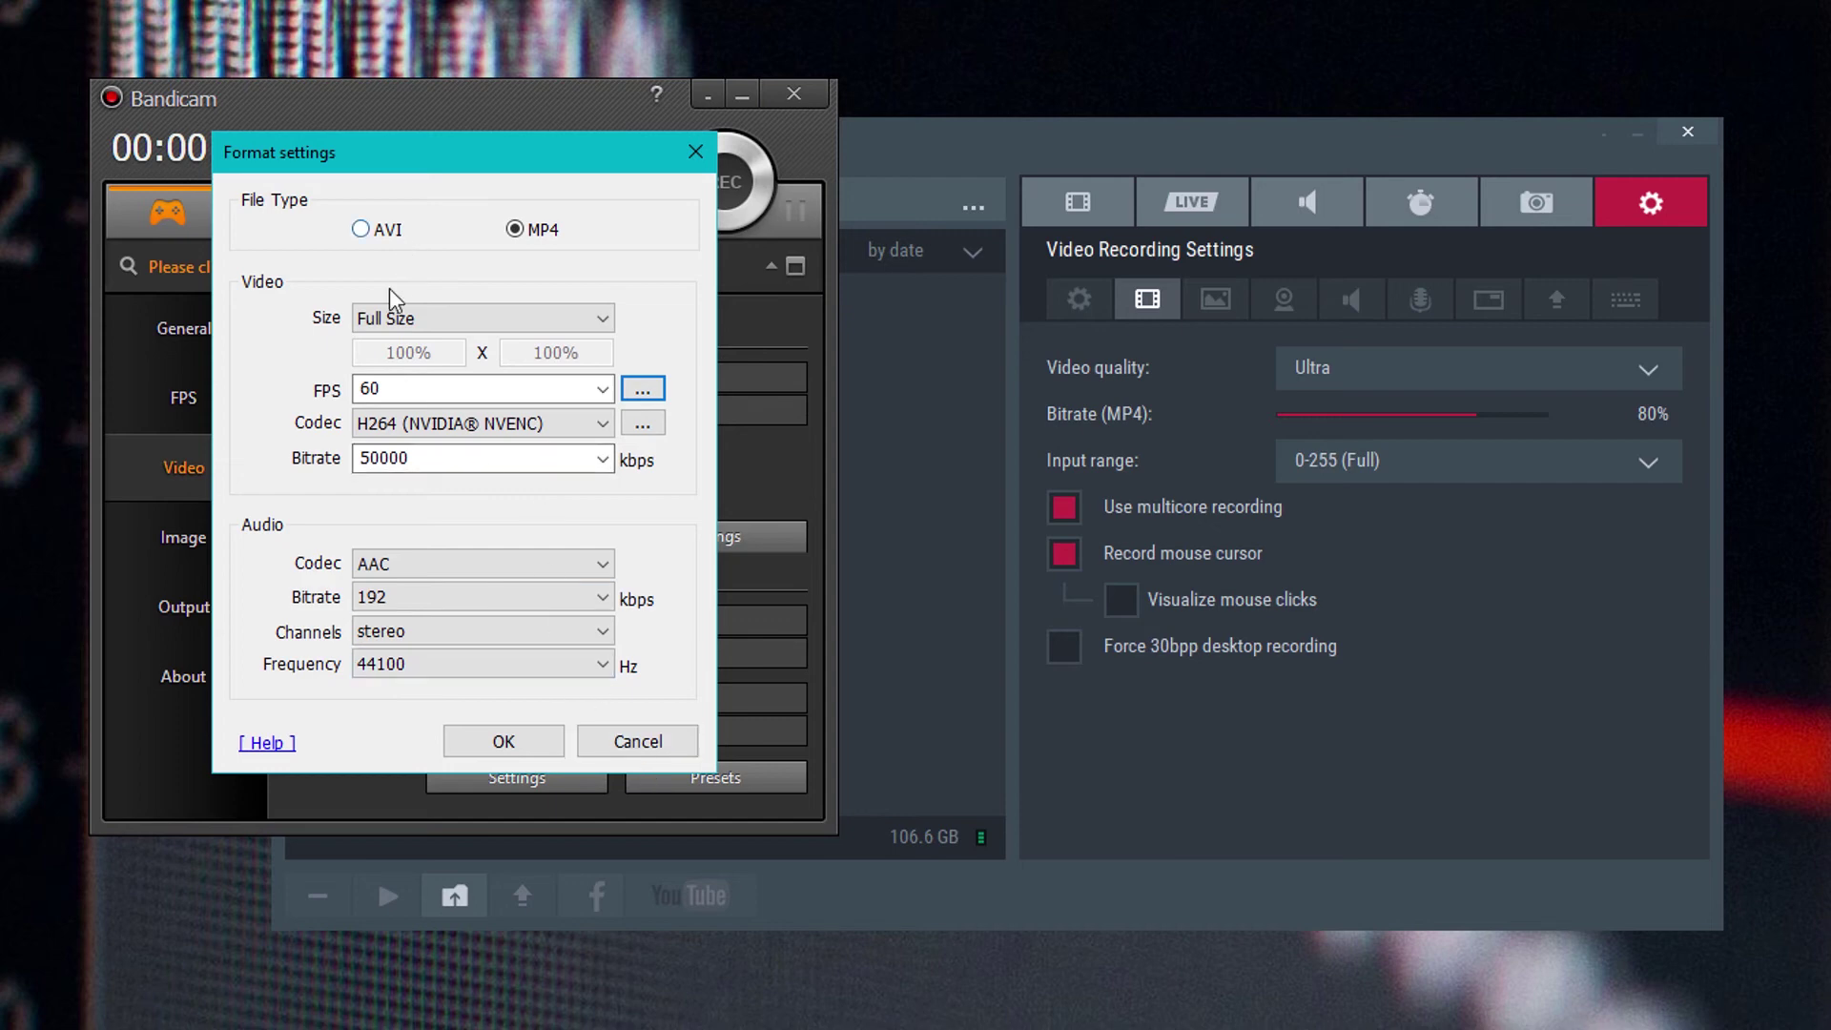
pyautogui.click(653, 744)
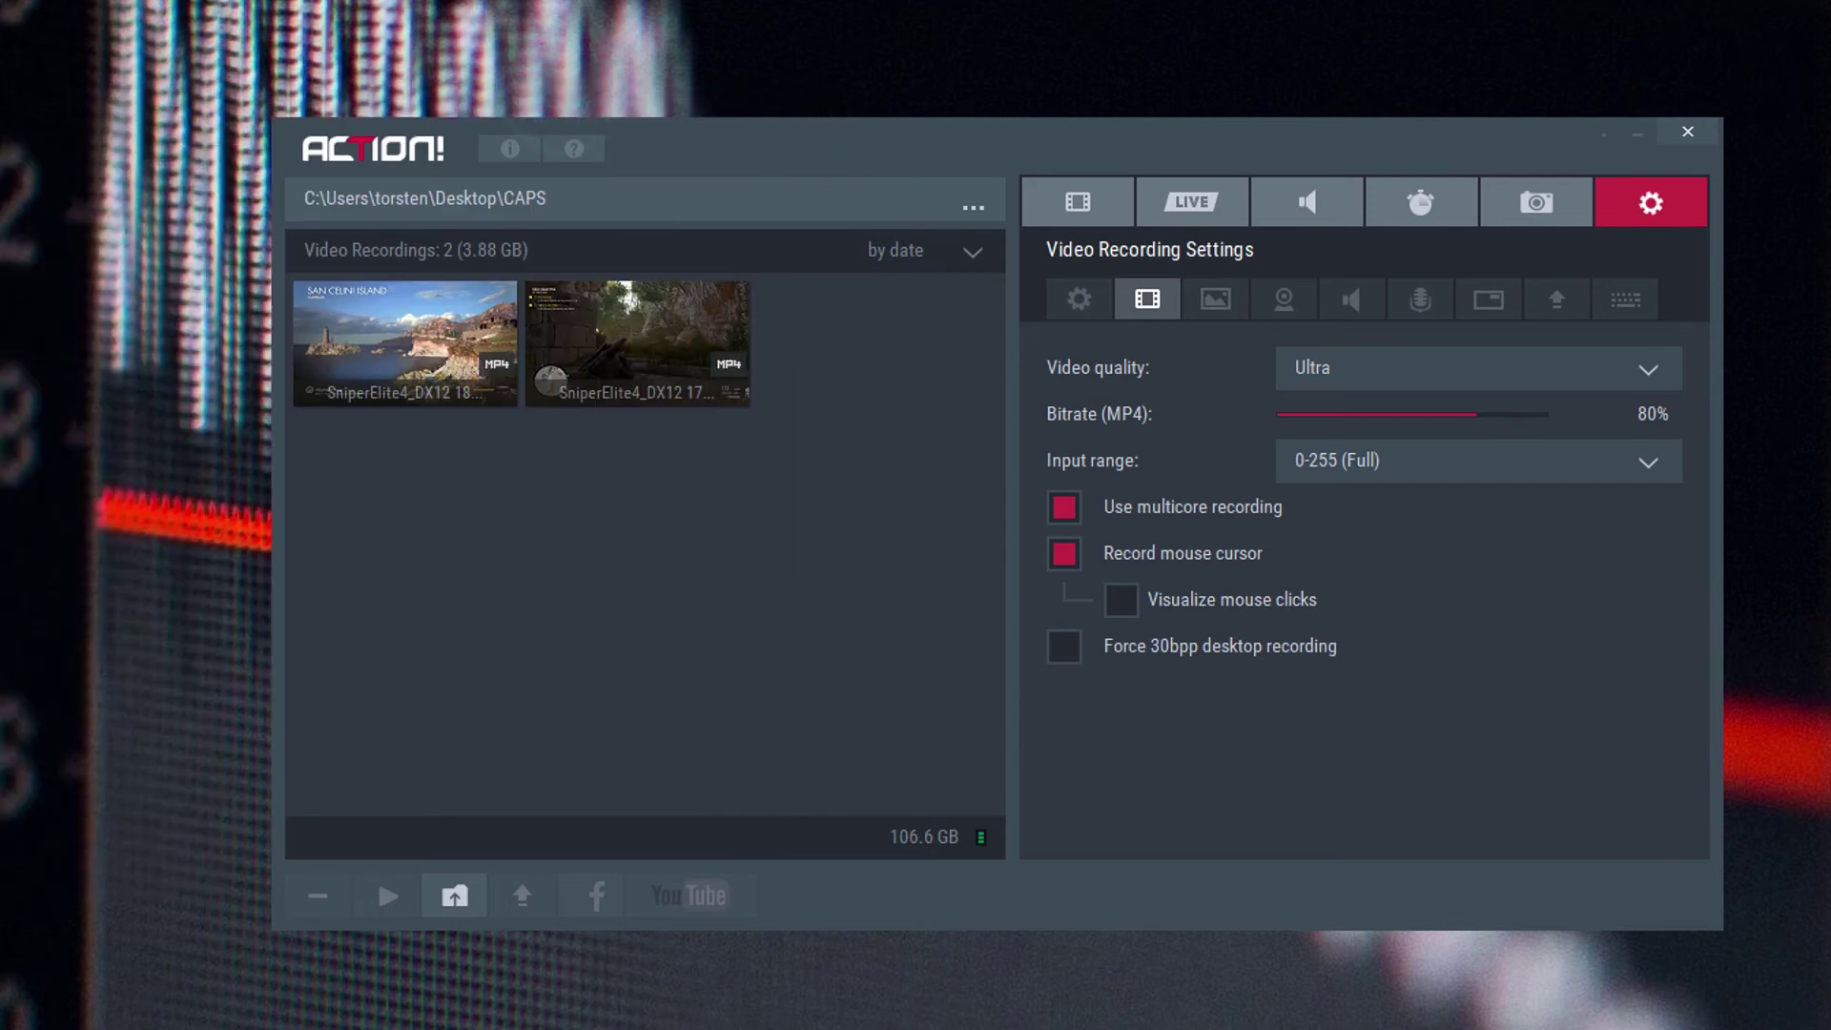
pyautogui.click(734, 164)
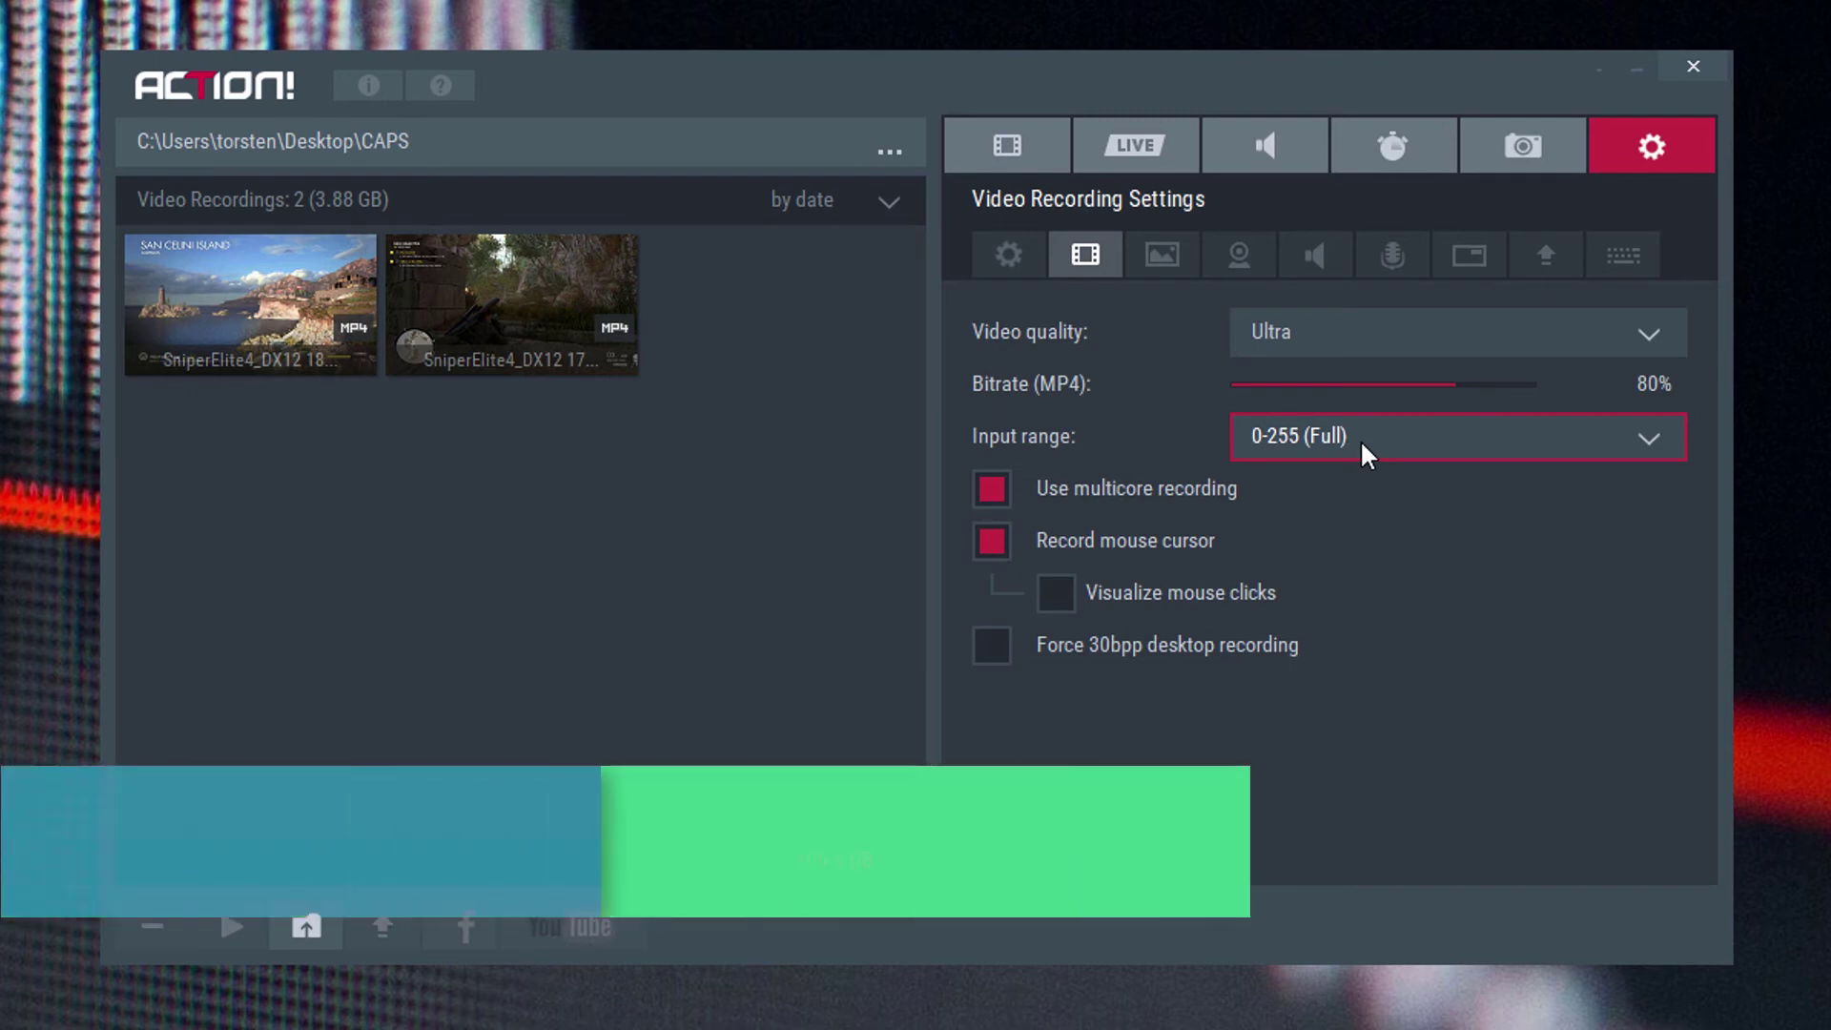
pyautogui.click(1270, 145)
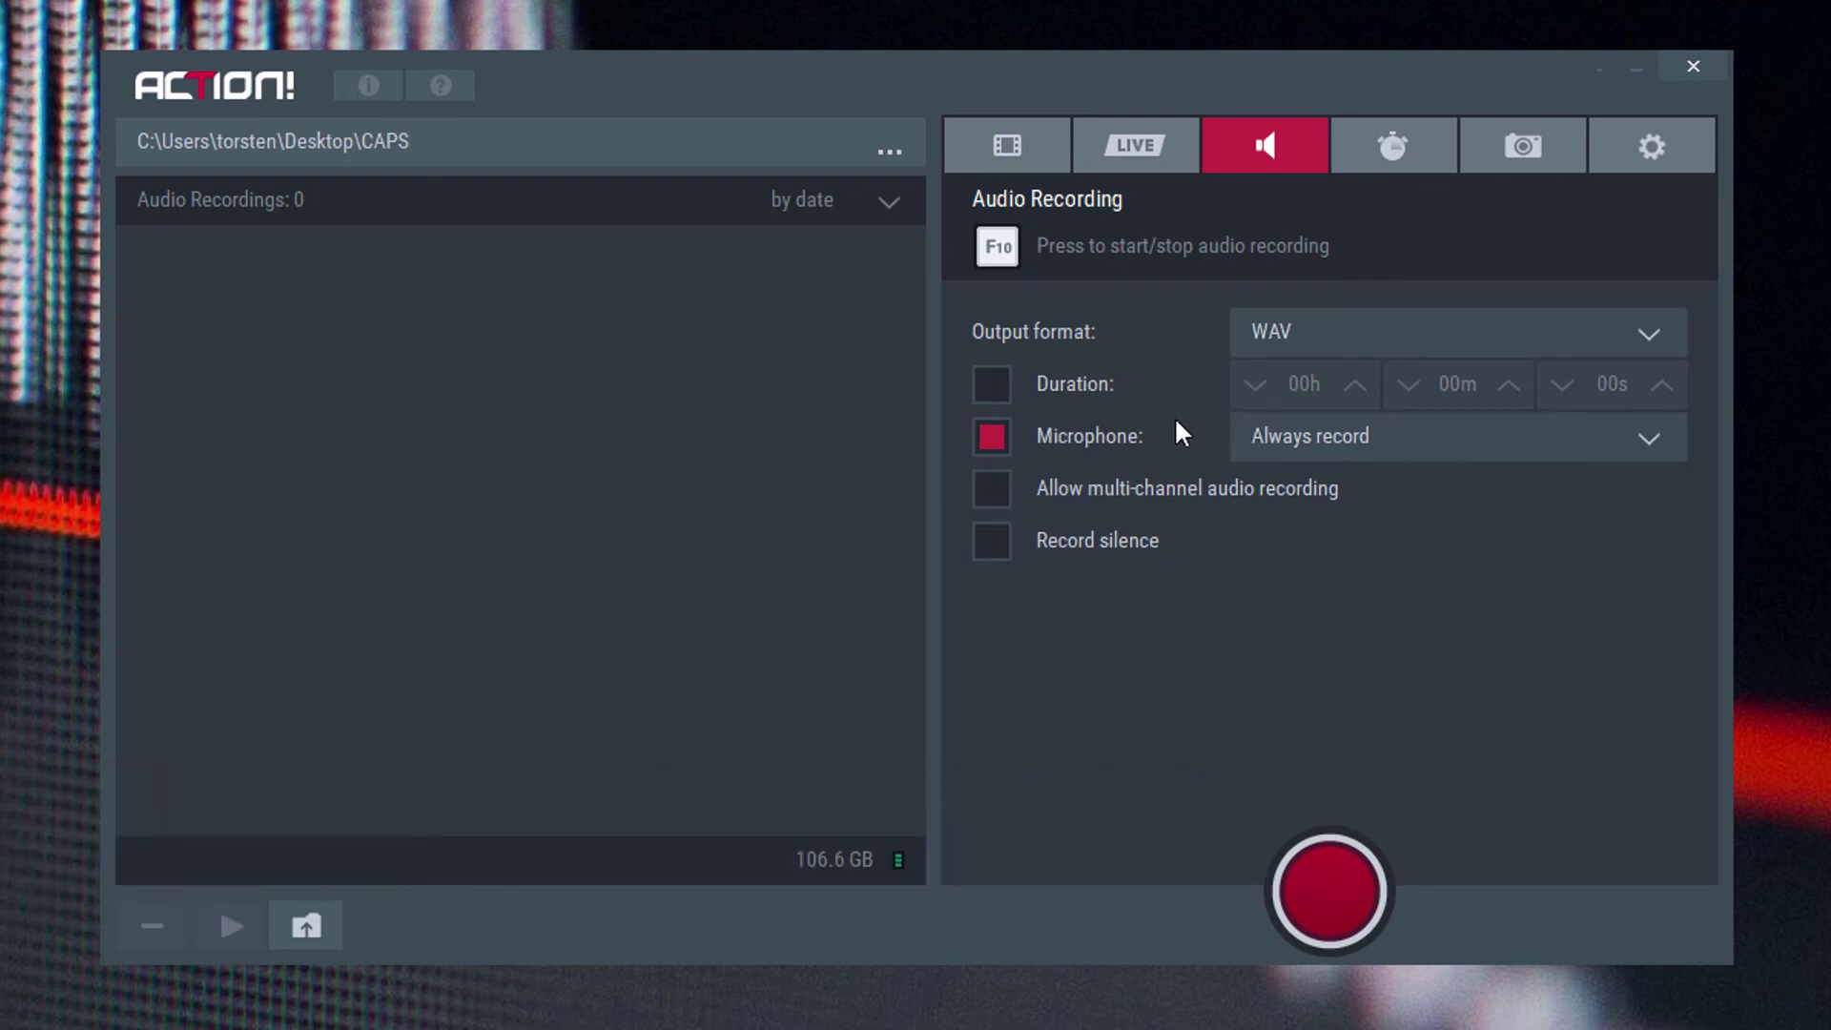
# Open the system sound settings and check audio devices, keeping System default.
pyautogui.click(1650, 148)
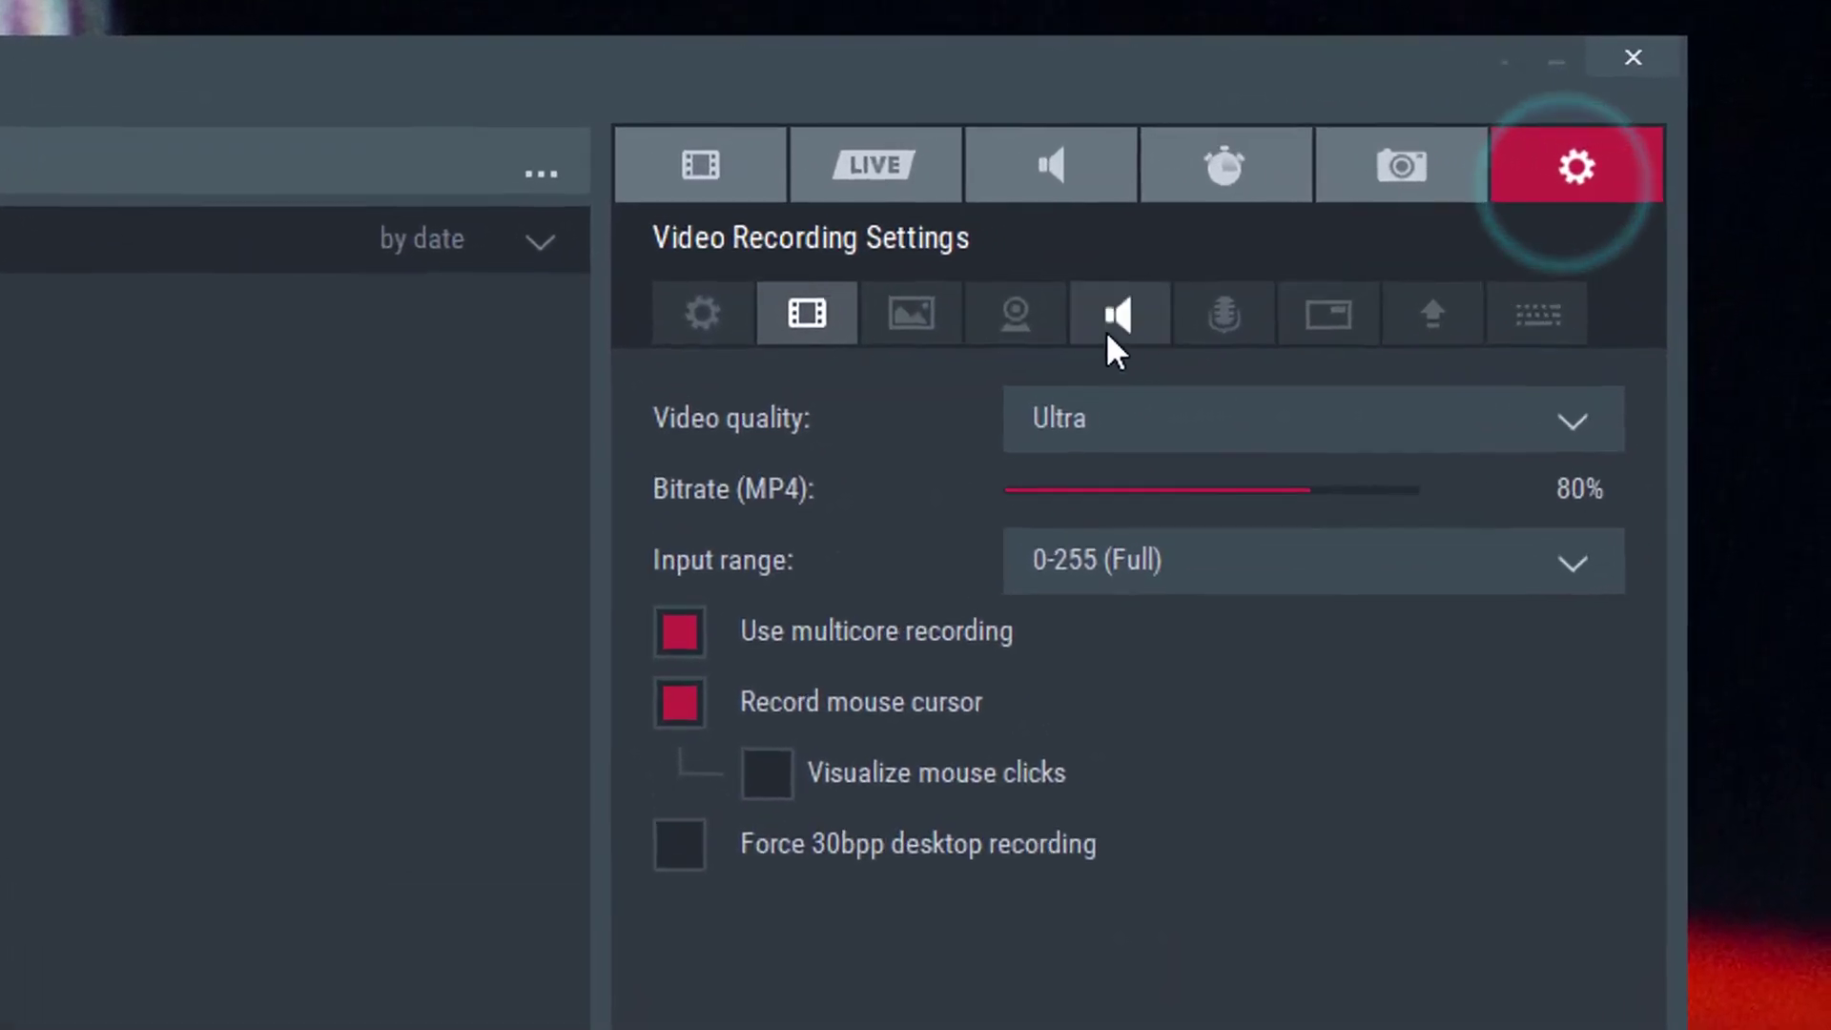
pyautogui.click(1126, 324)
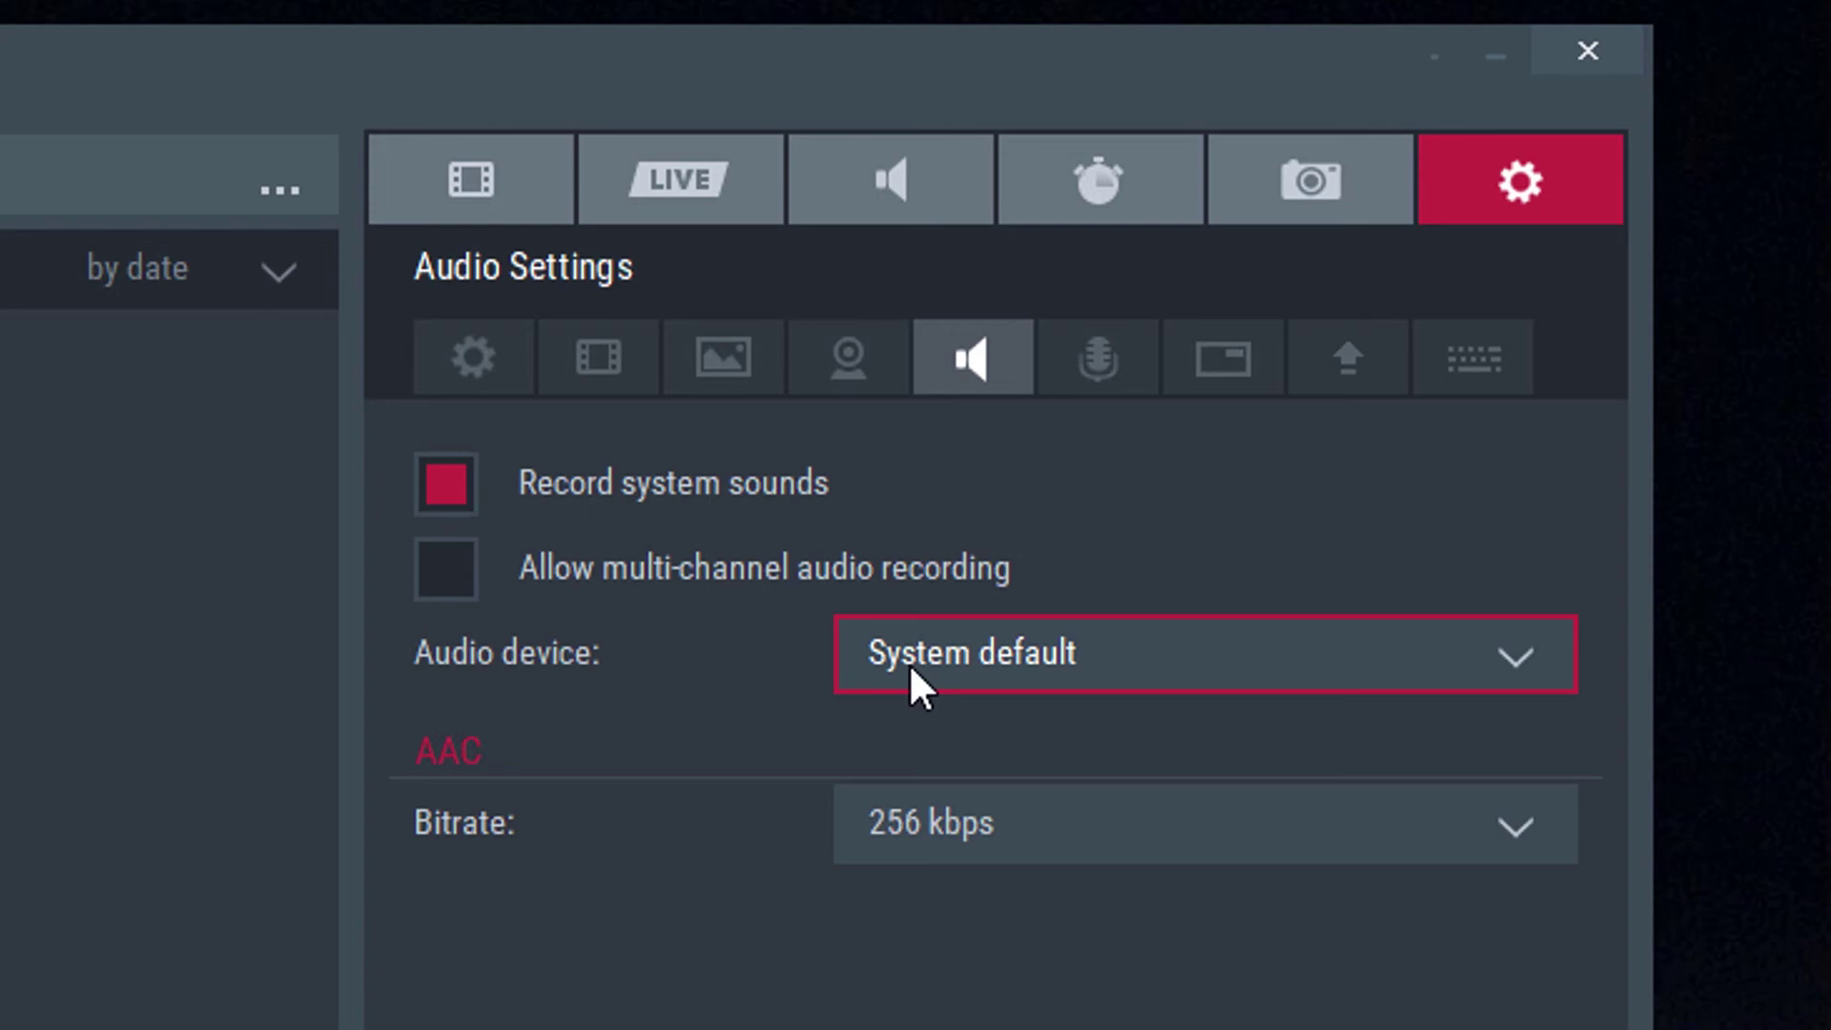
pyautogui.click(1048, 660)
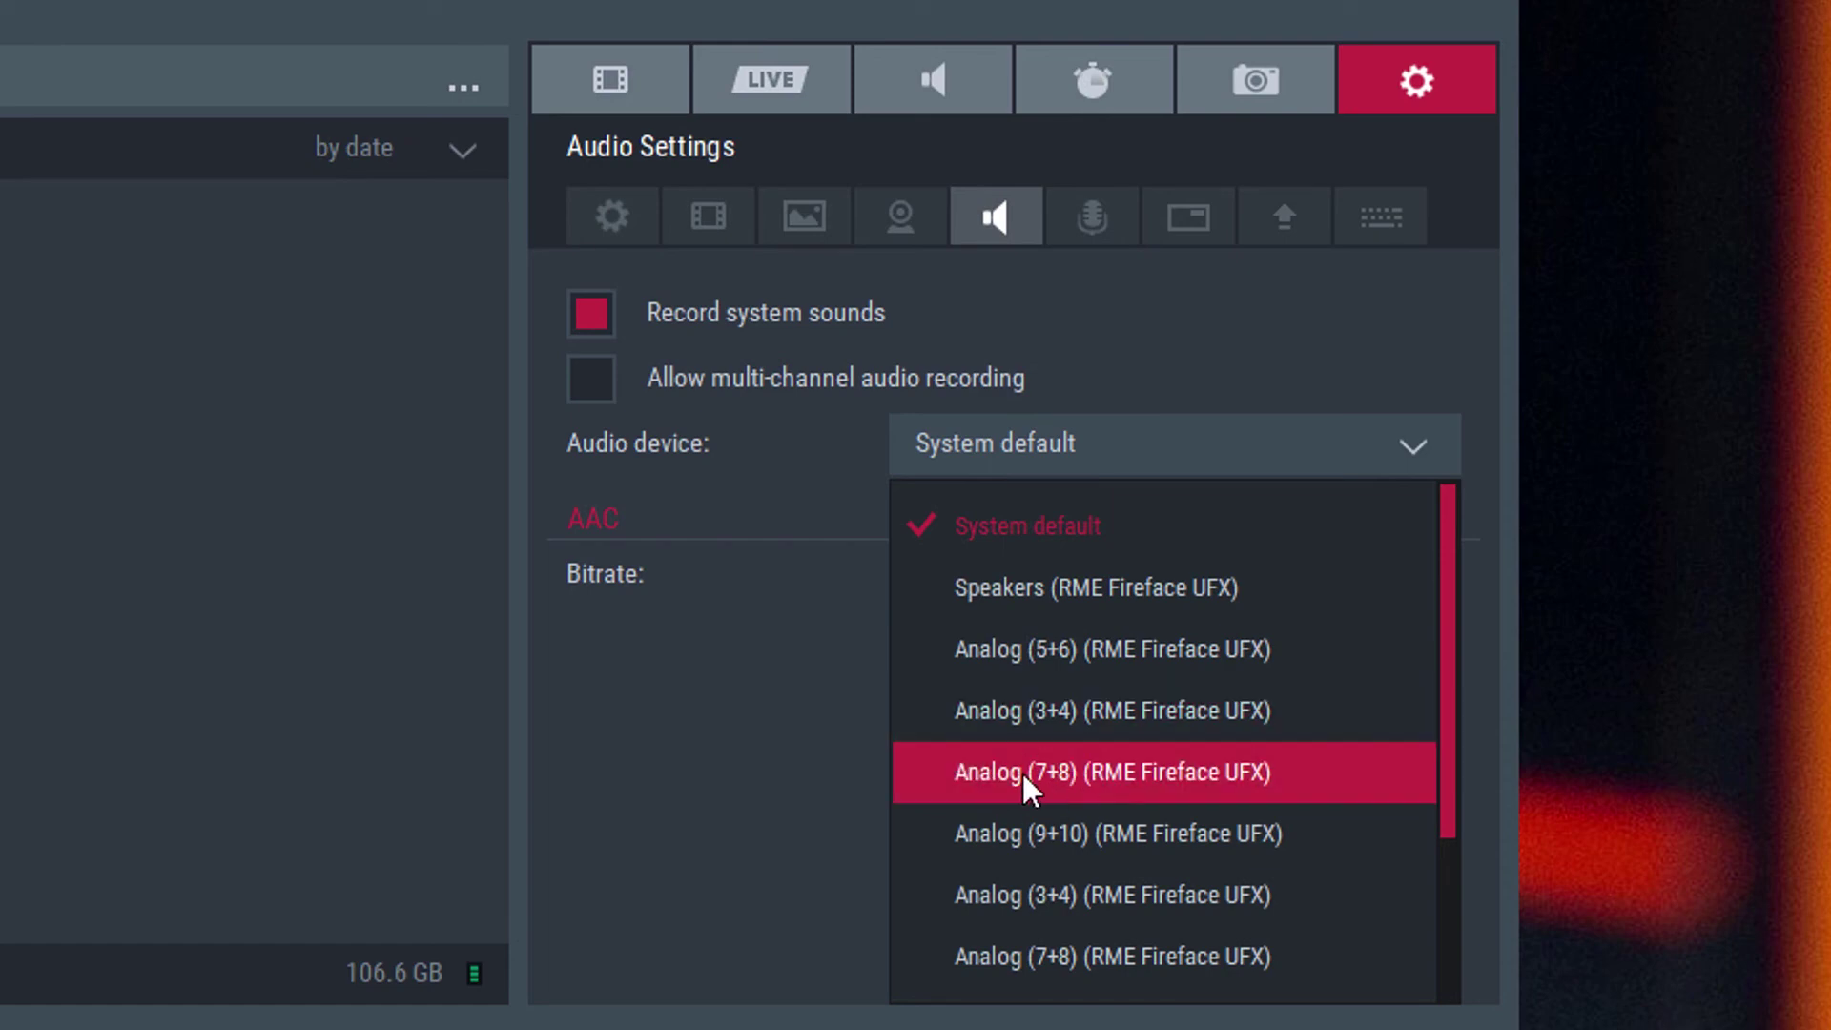
pyautogui.click(1006, 427)
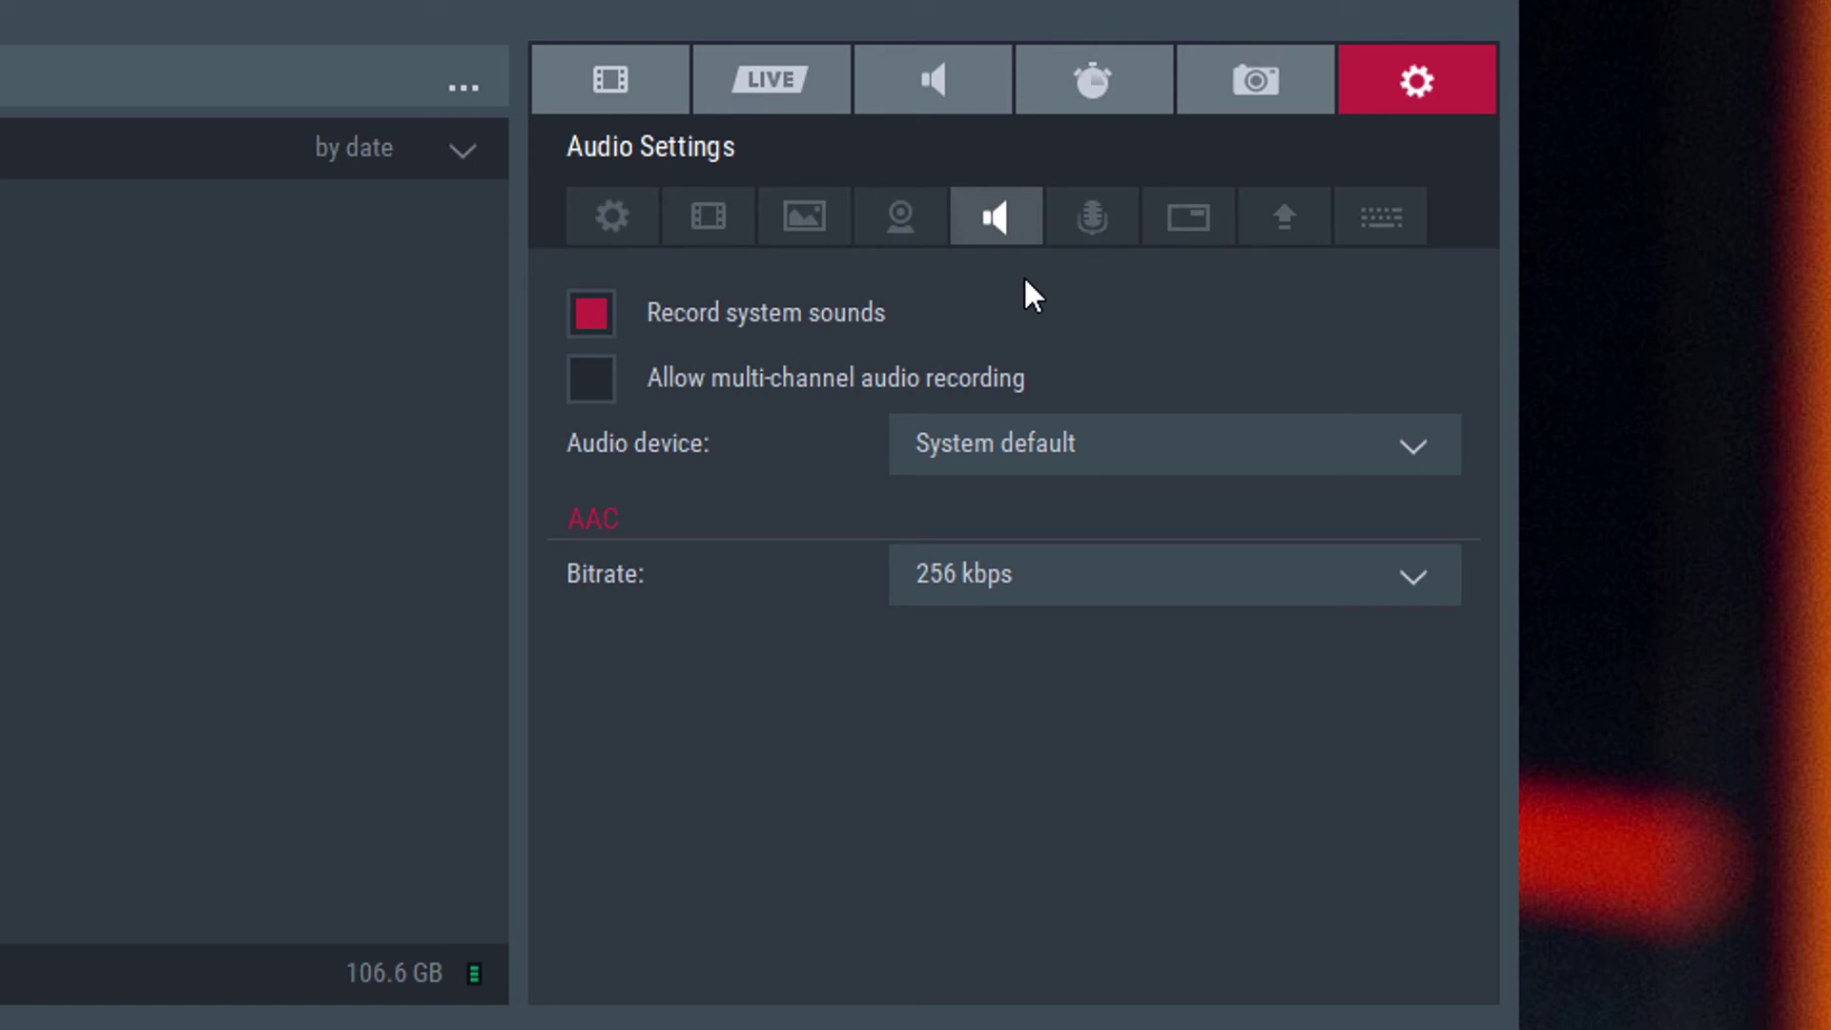
# Switch between microphone and system sound settings, ending on Microphone Settings.
pyautogui.click(1096, 215)
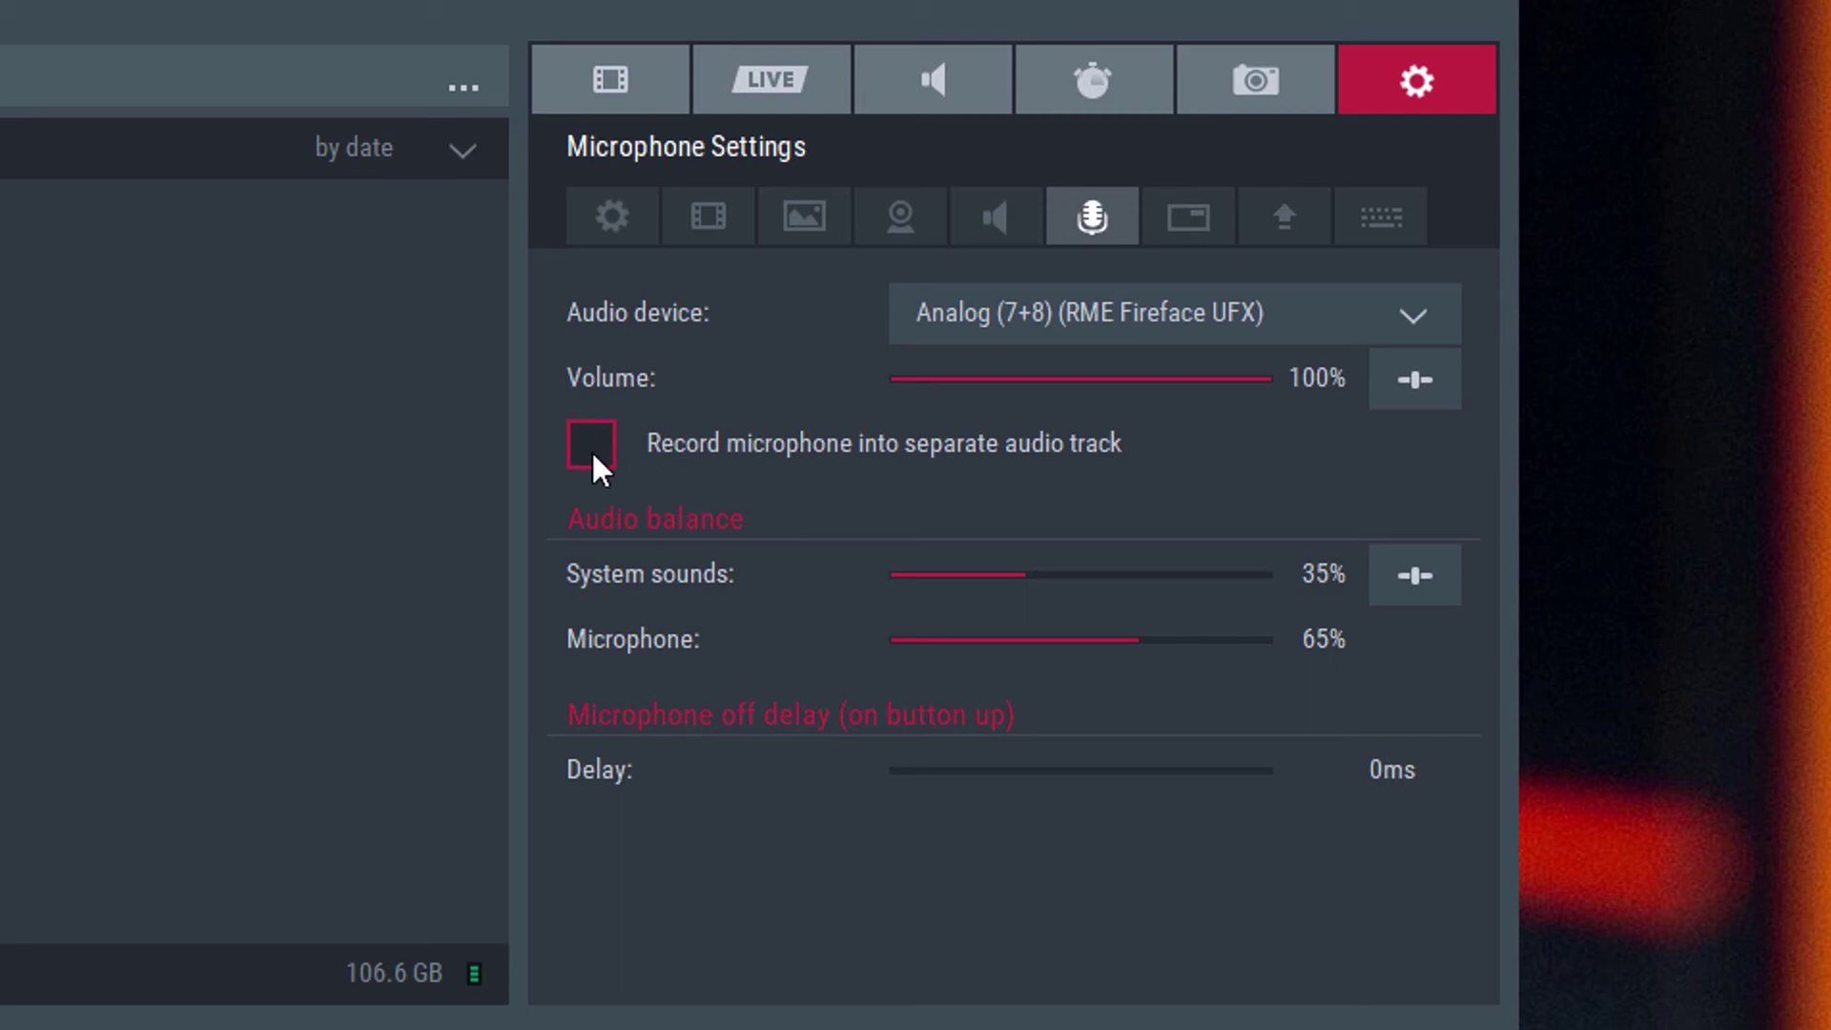
pyautogui.click(988, 220)
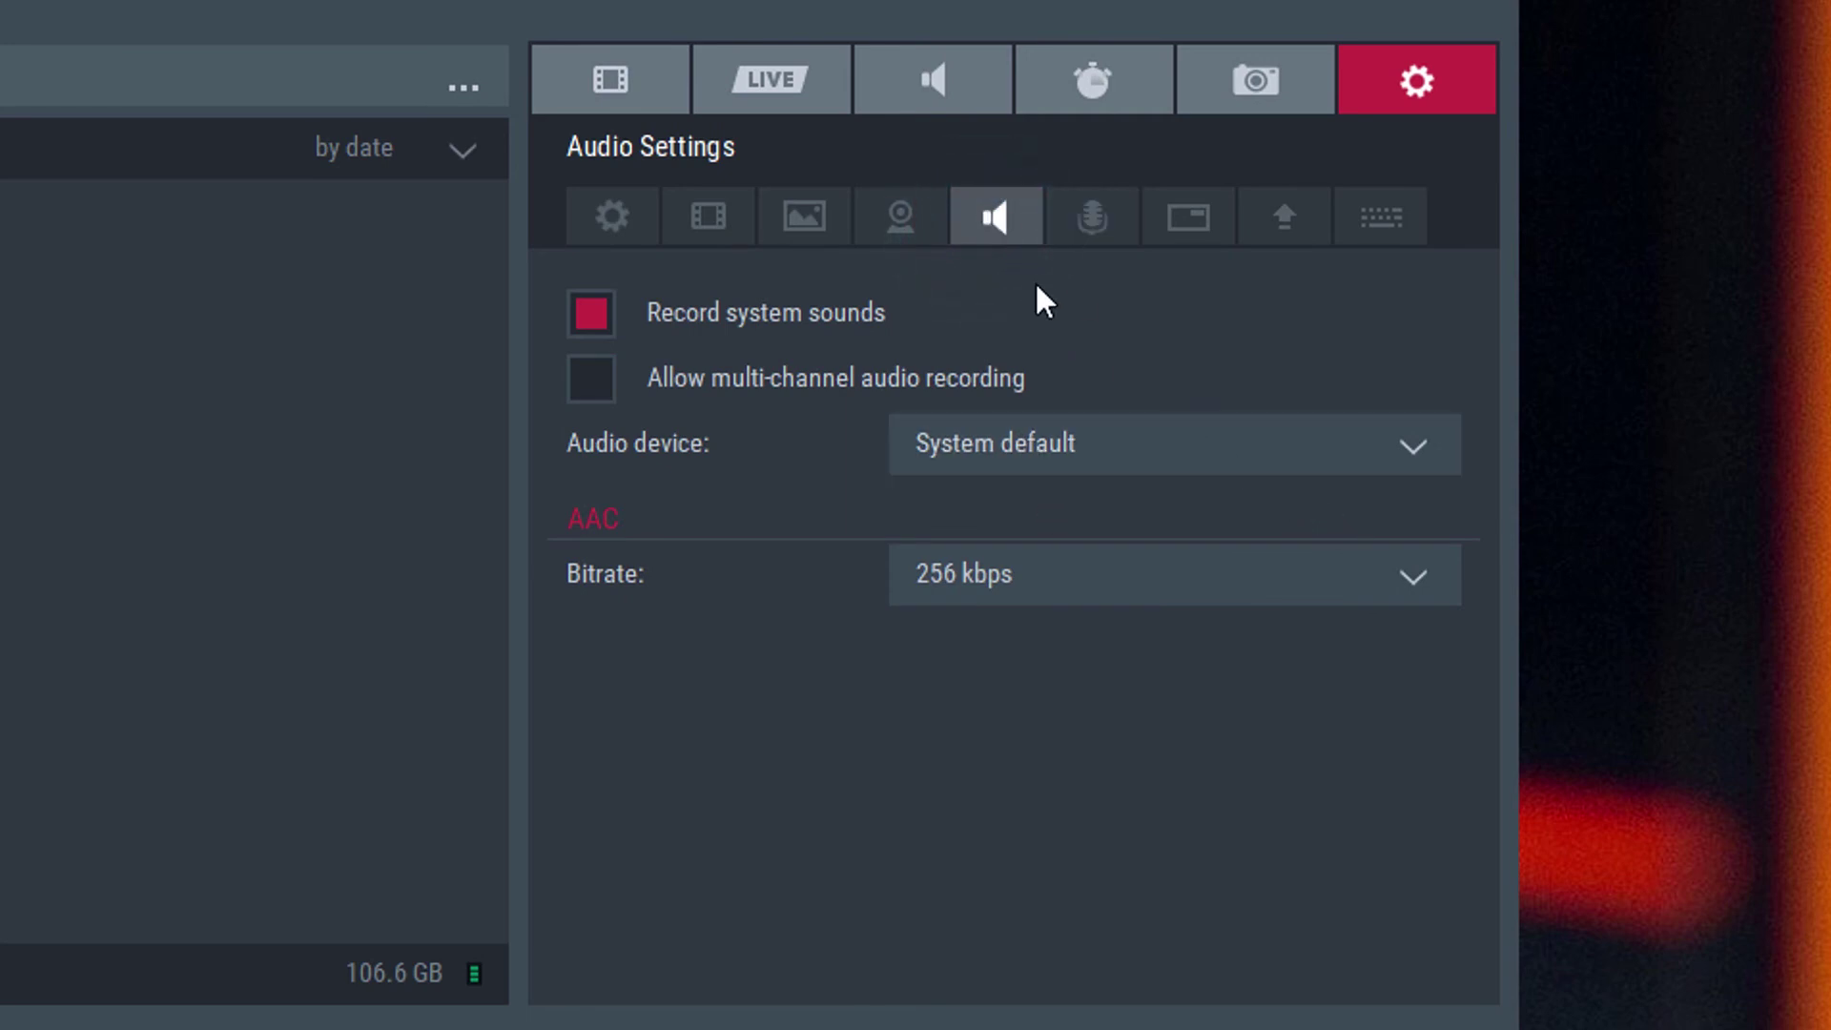
pyautogui.click(1120, 210)
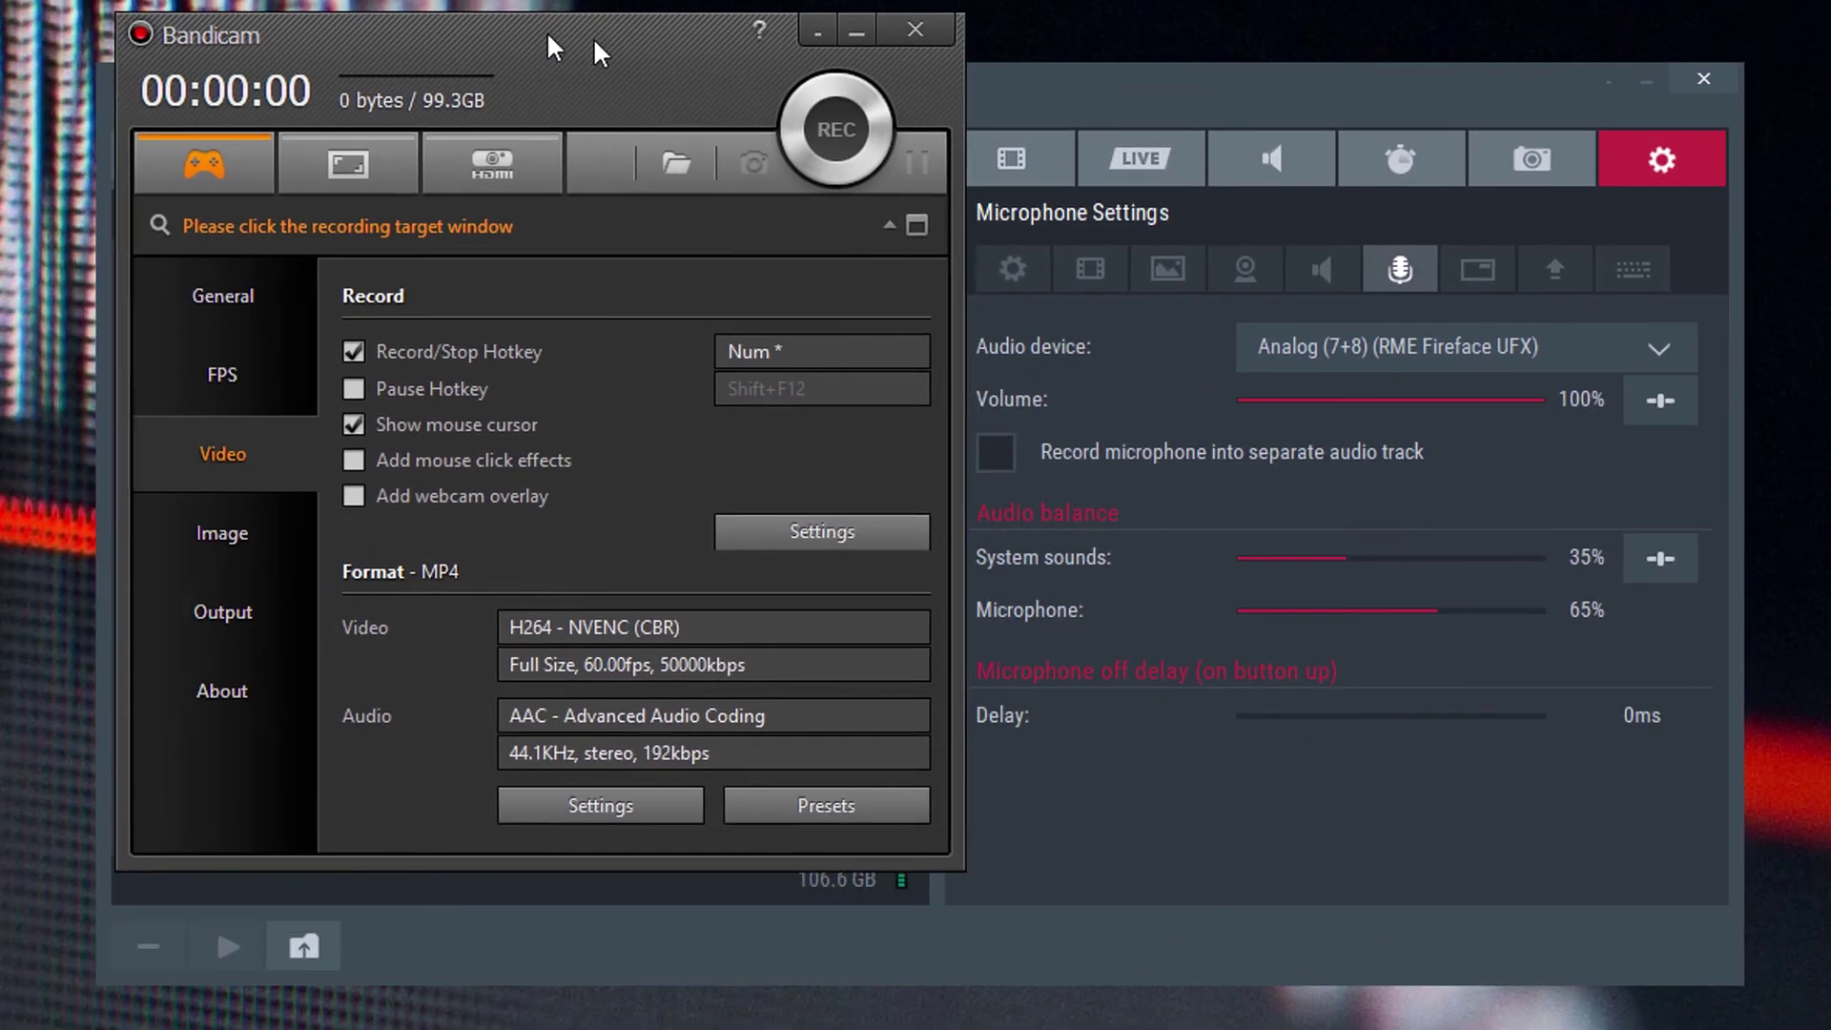
pyautogui.moveTo(552, 49); pyautogui.dragTo(441, 18)
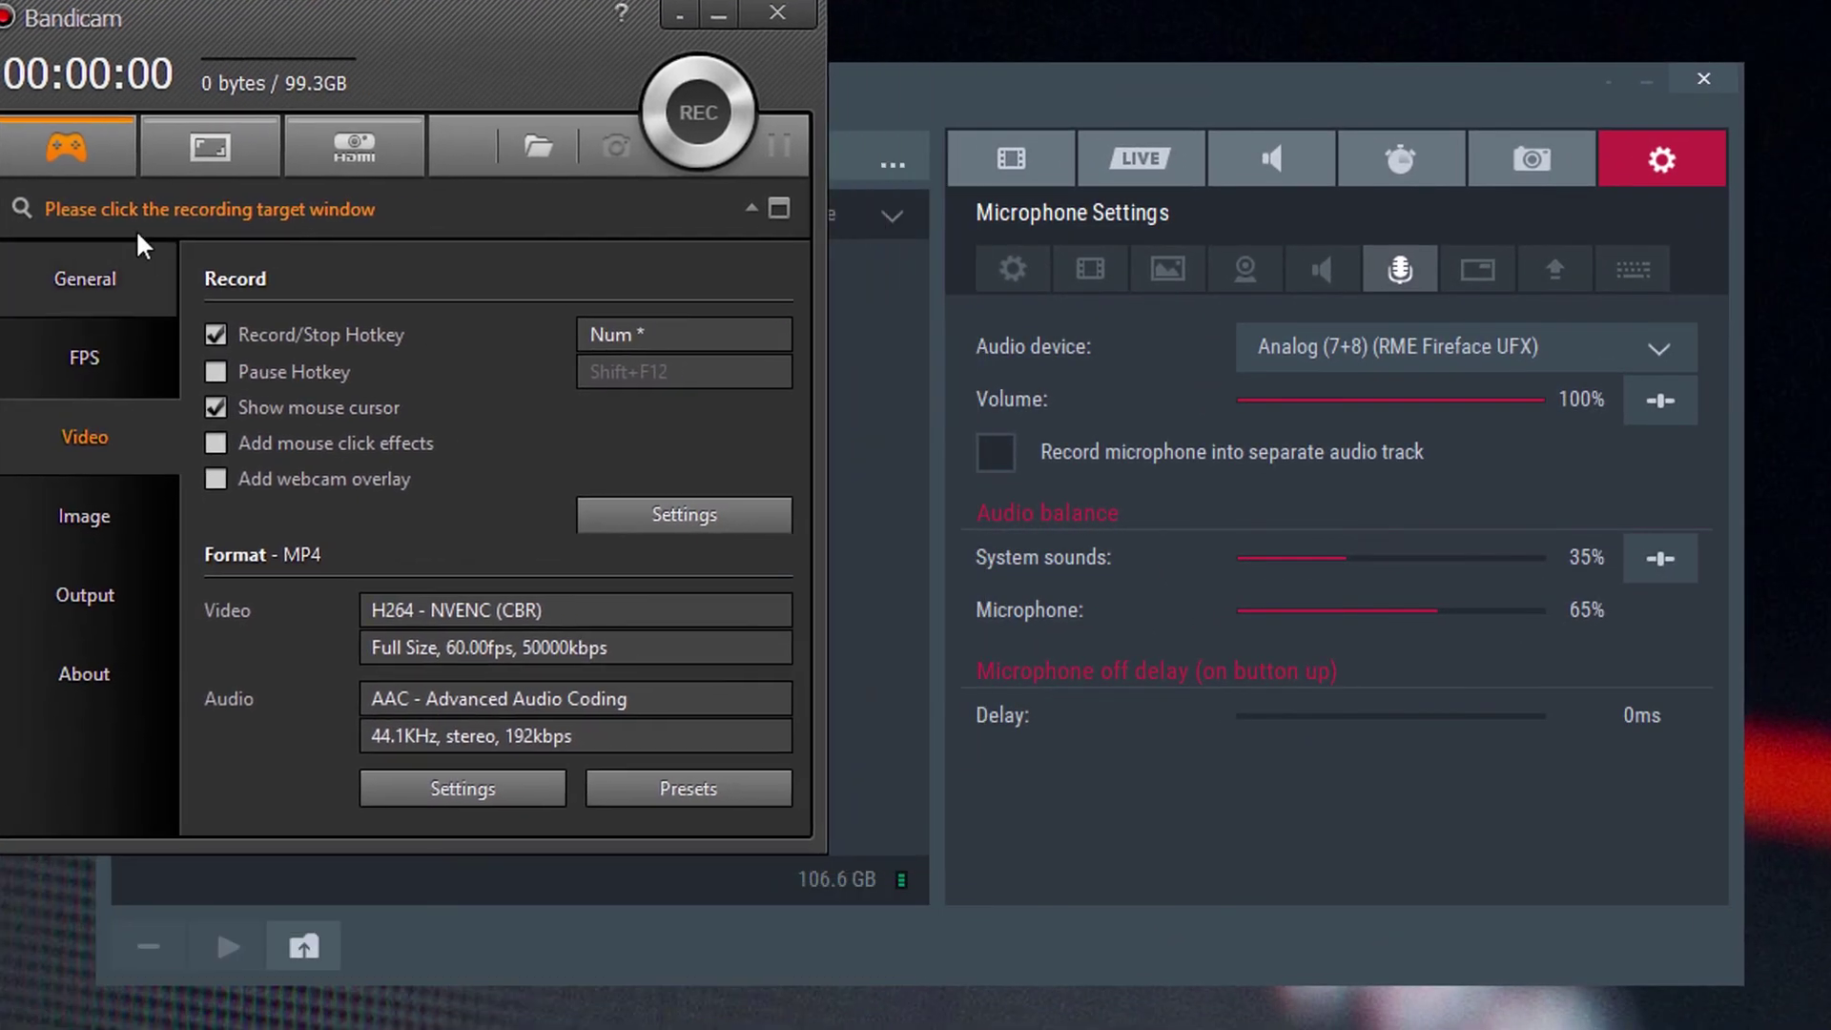
pyautogui.click(680, 522)
pyautogui.moveTo(327, 65); pyautogui.dragTo(724, 30)
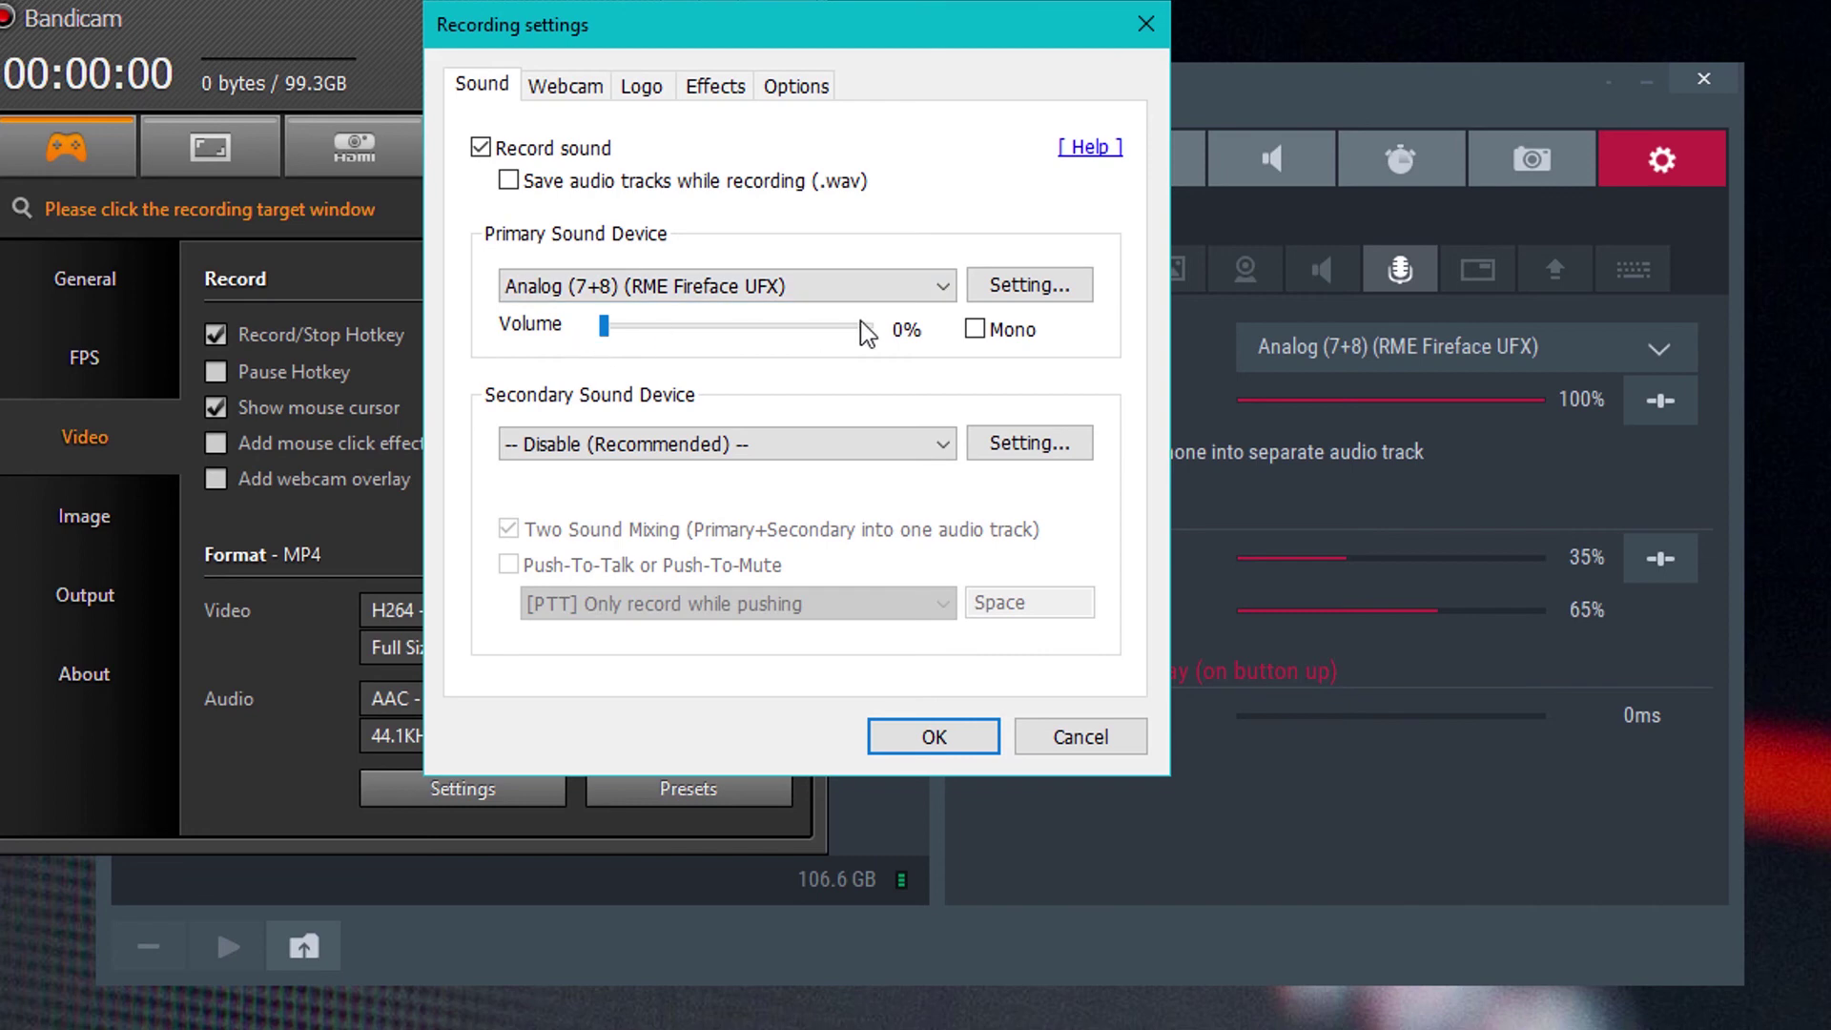
pyautogui.moveTo(753, 11); pyautogui.dragTo(687, 56)
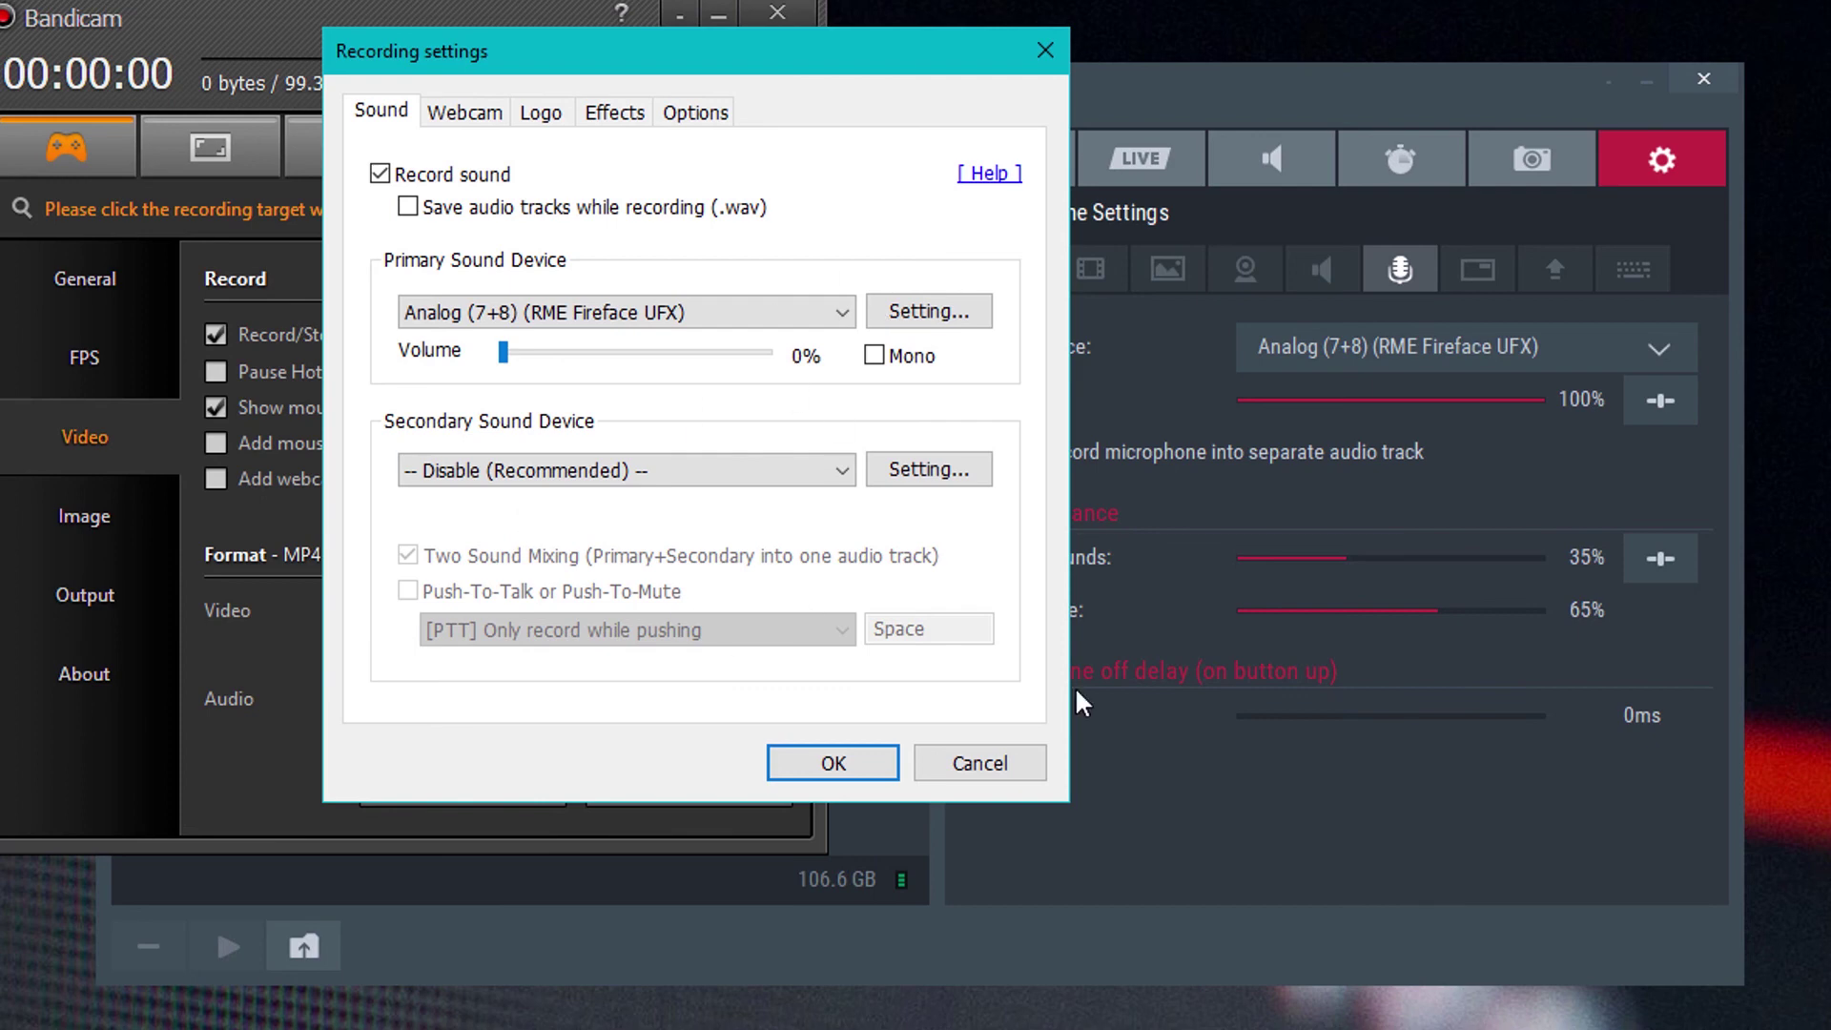
pyautogui.click(982, 763)
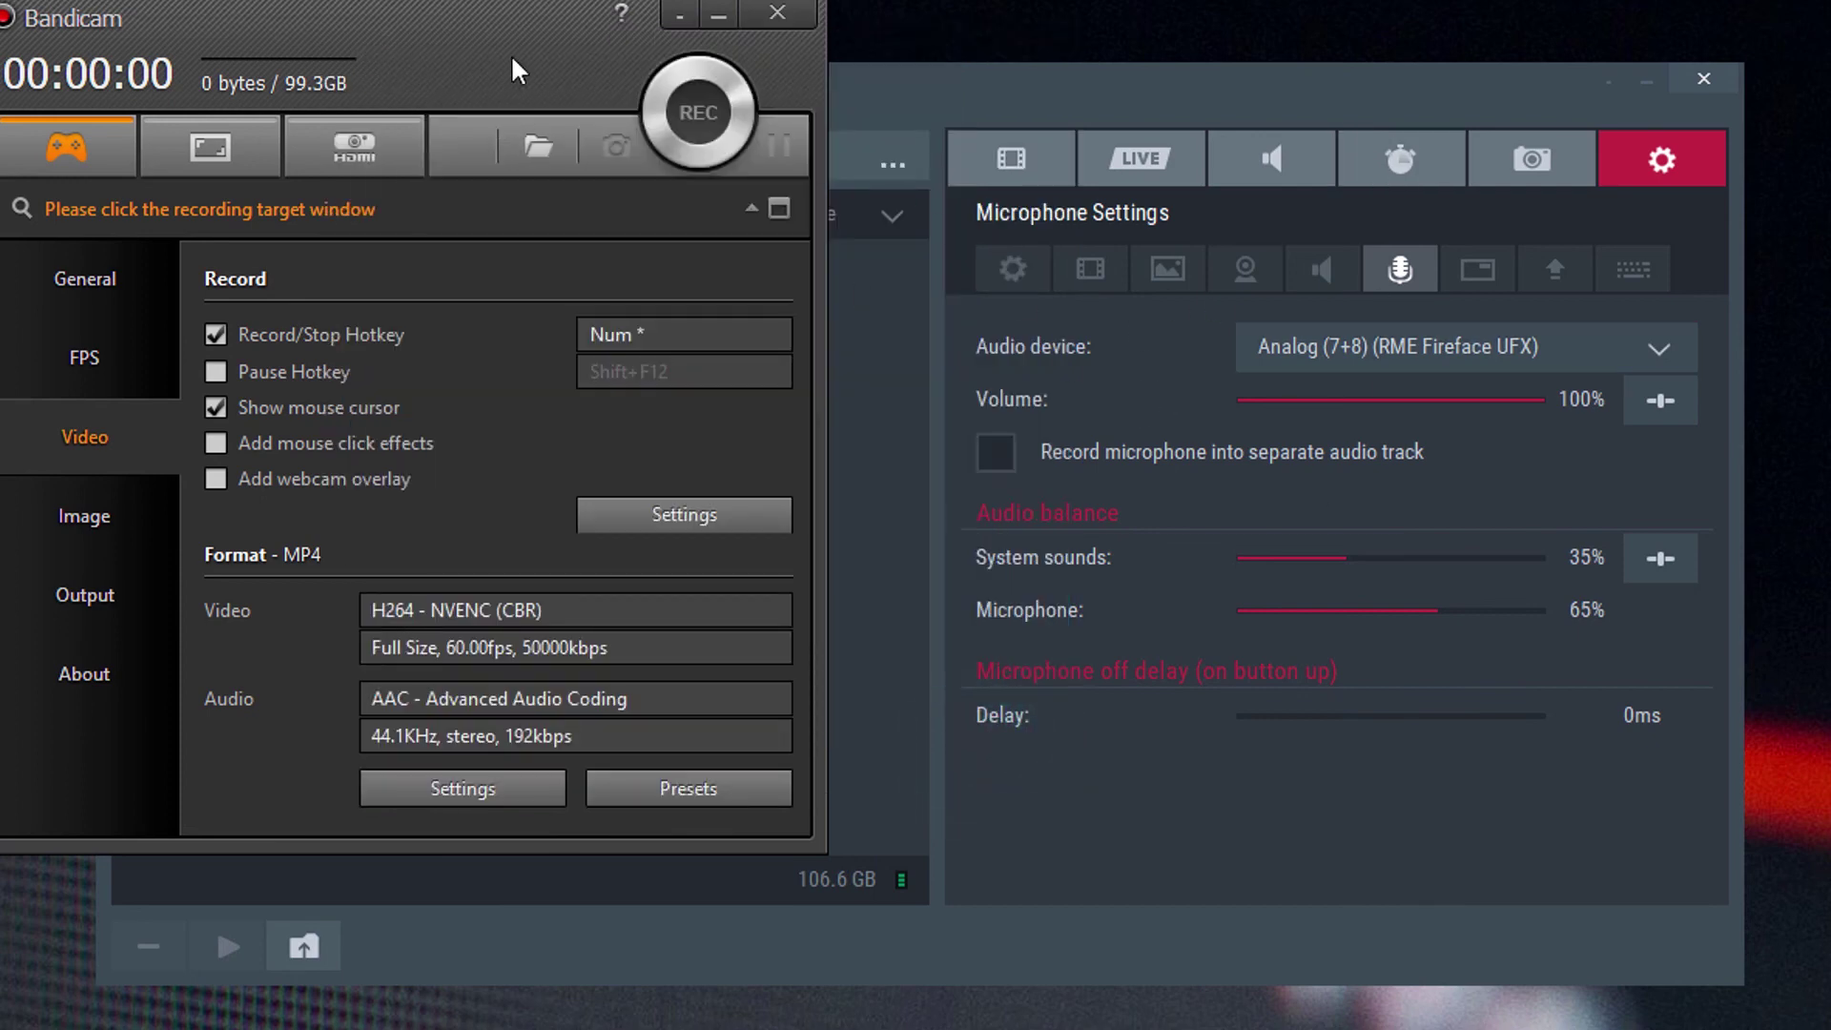
pyautogui.moveTo(515, 57); pyautogui.dragTo(360, 110)
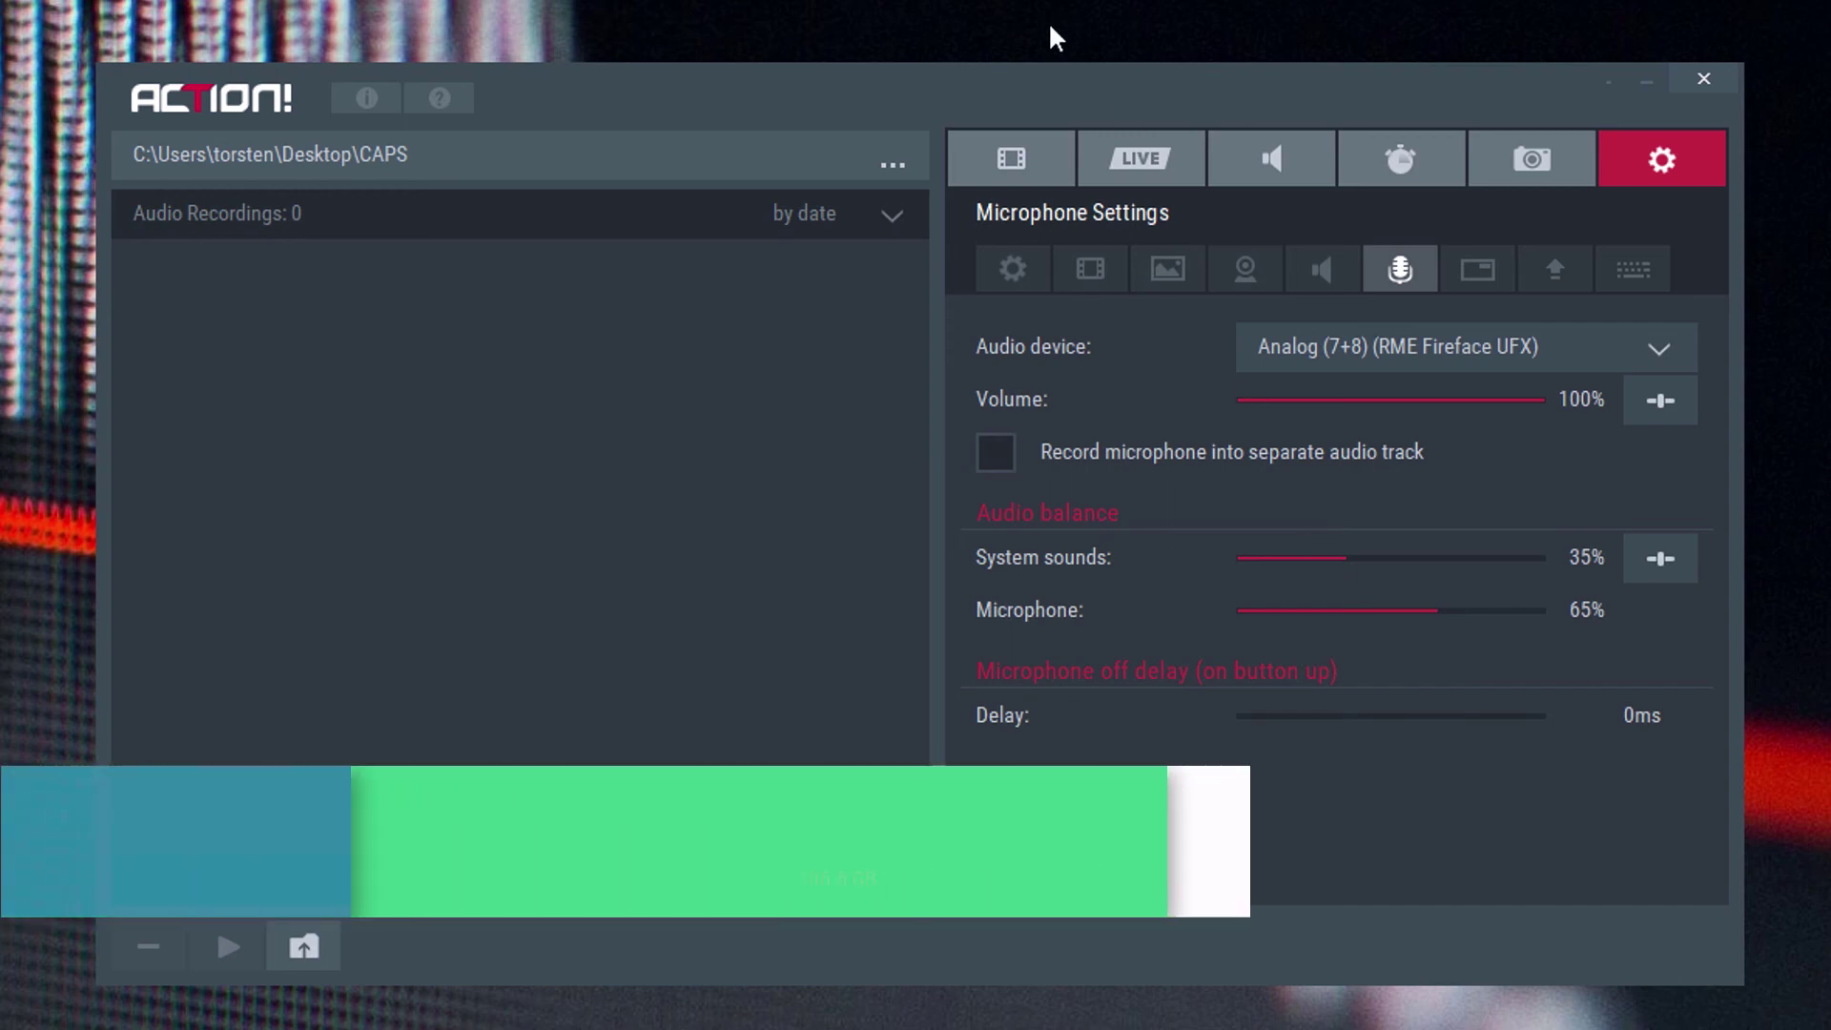
# Return to the Video Recording page showing Dxtory Video 1, MP4 and 60 fps.
pyautogui.click(1043, 95)
pyautogui.click(1016, 148)
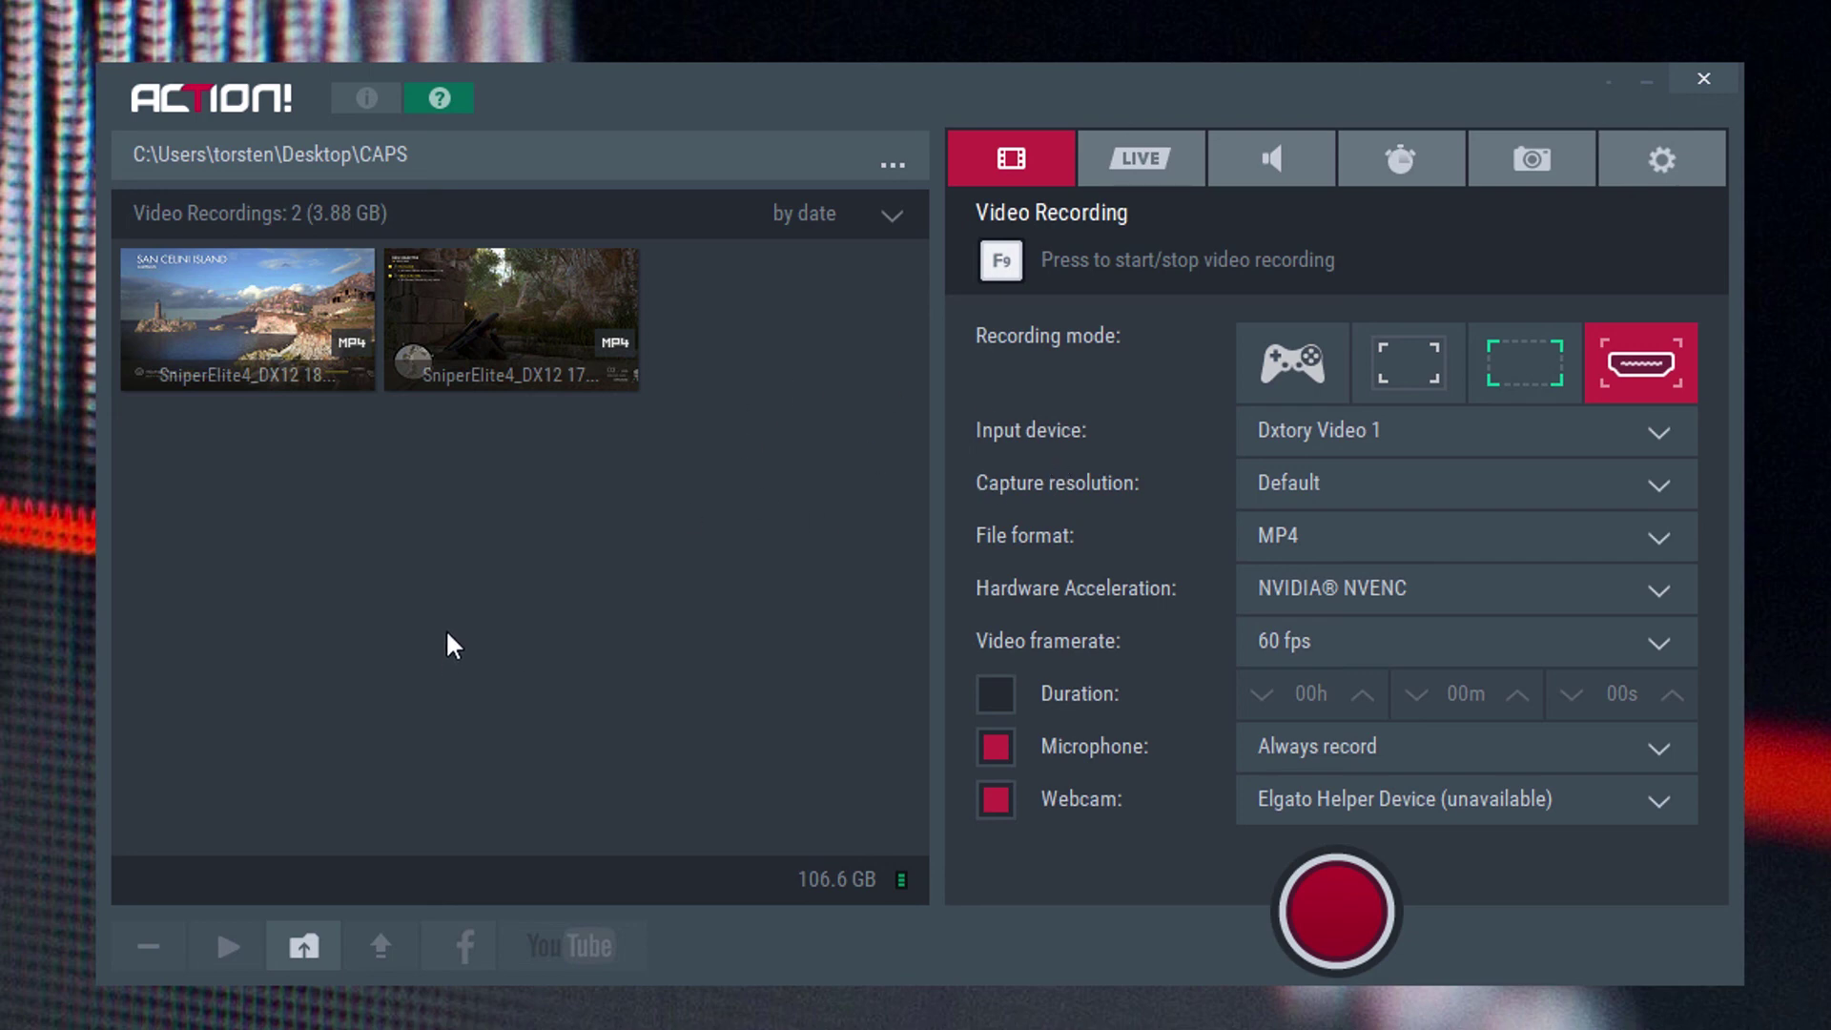
pyautogui.click(440, 99)
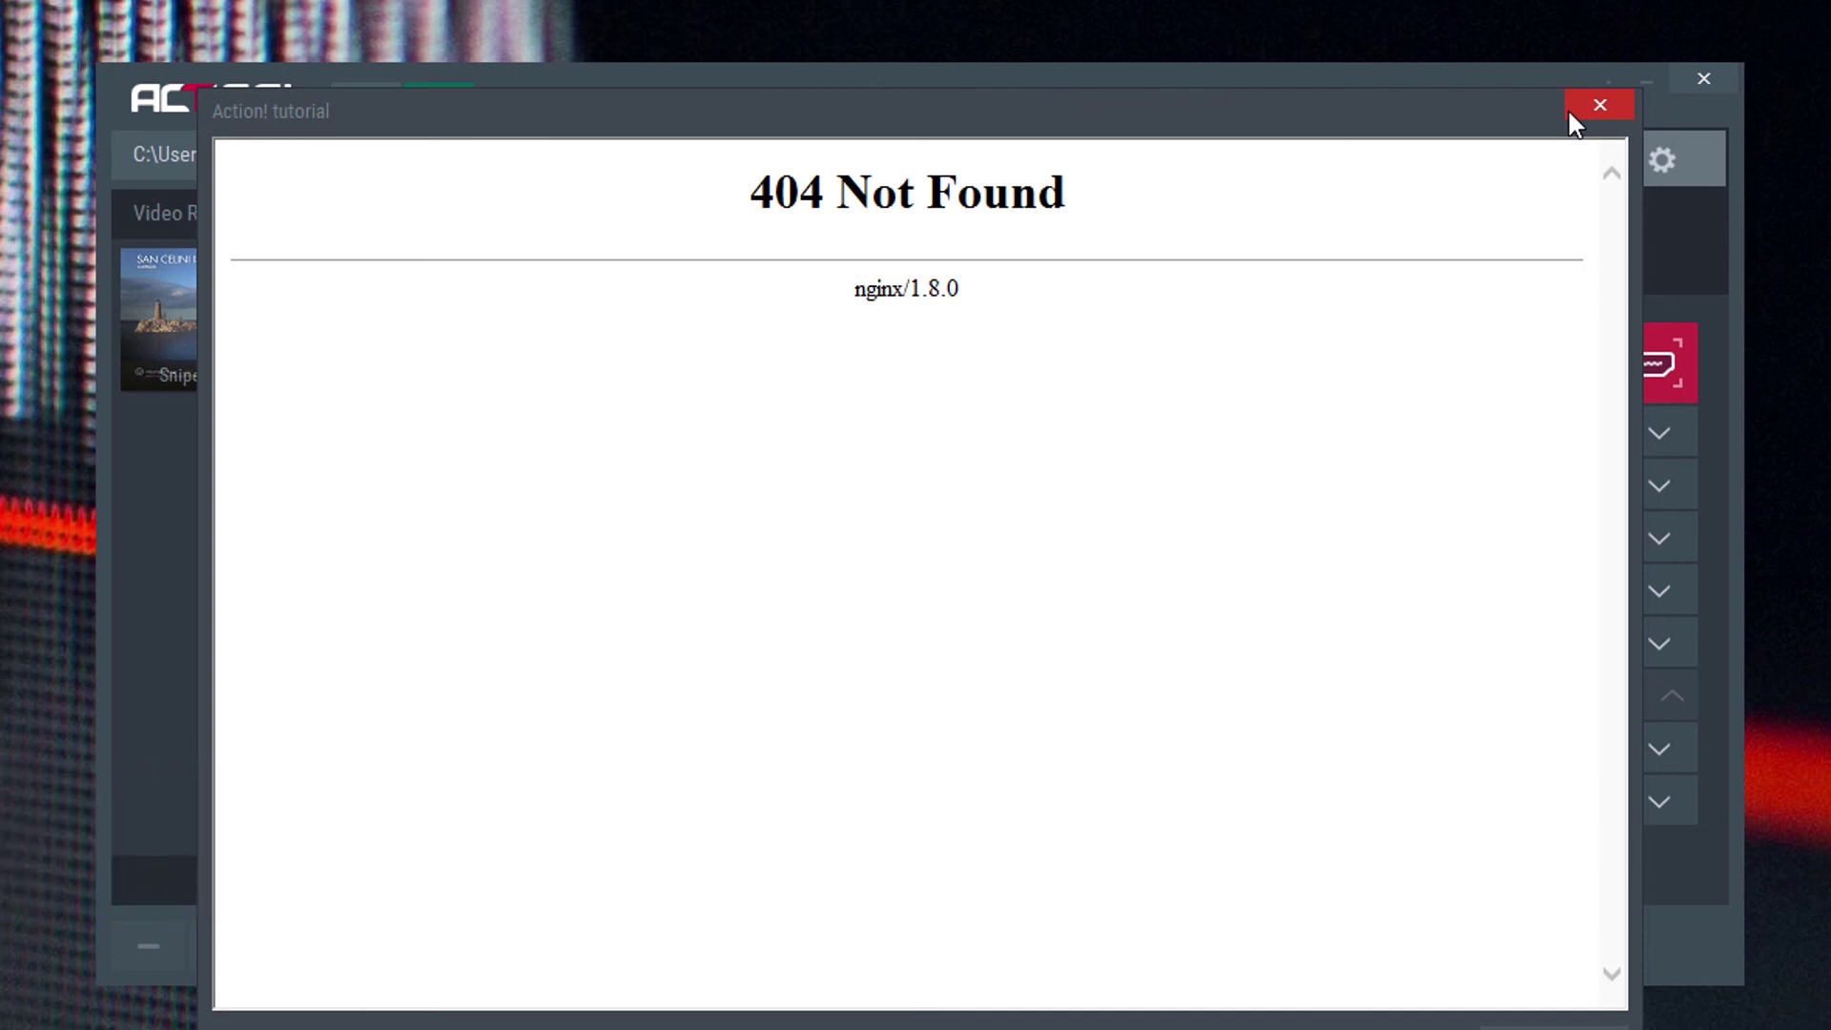
pyautogui.moveTo(912, 105); pyautogui.dragTo(1077, 24)
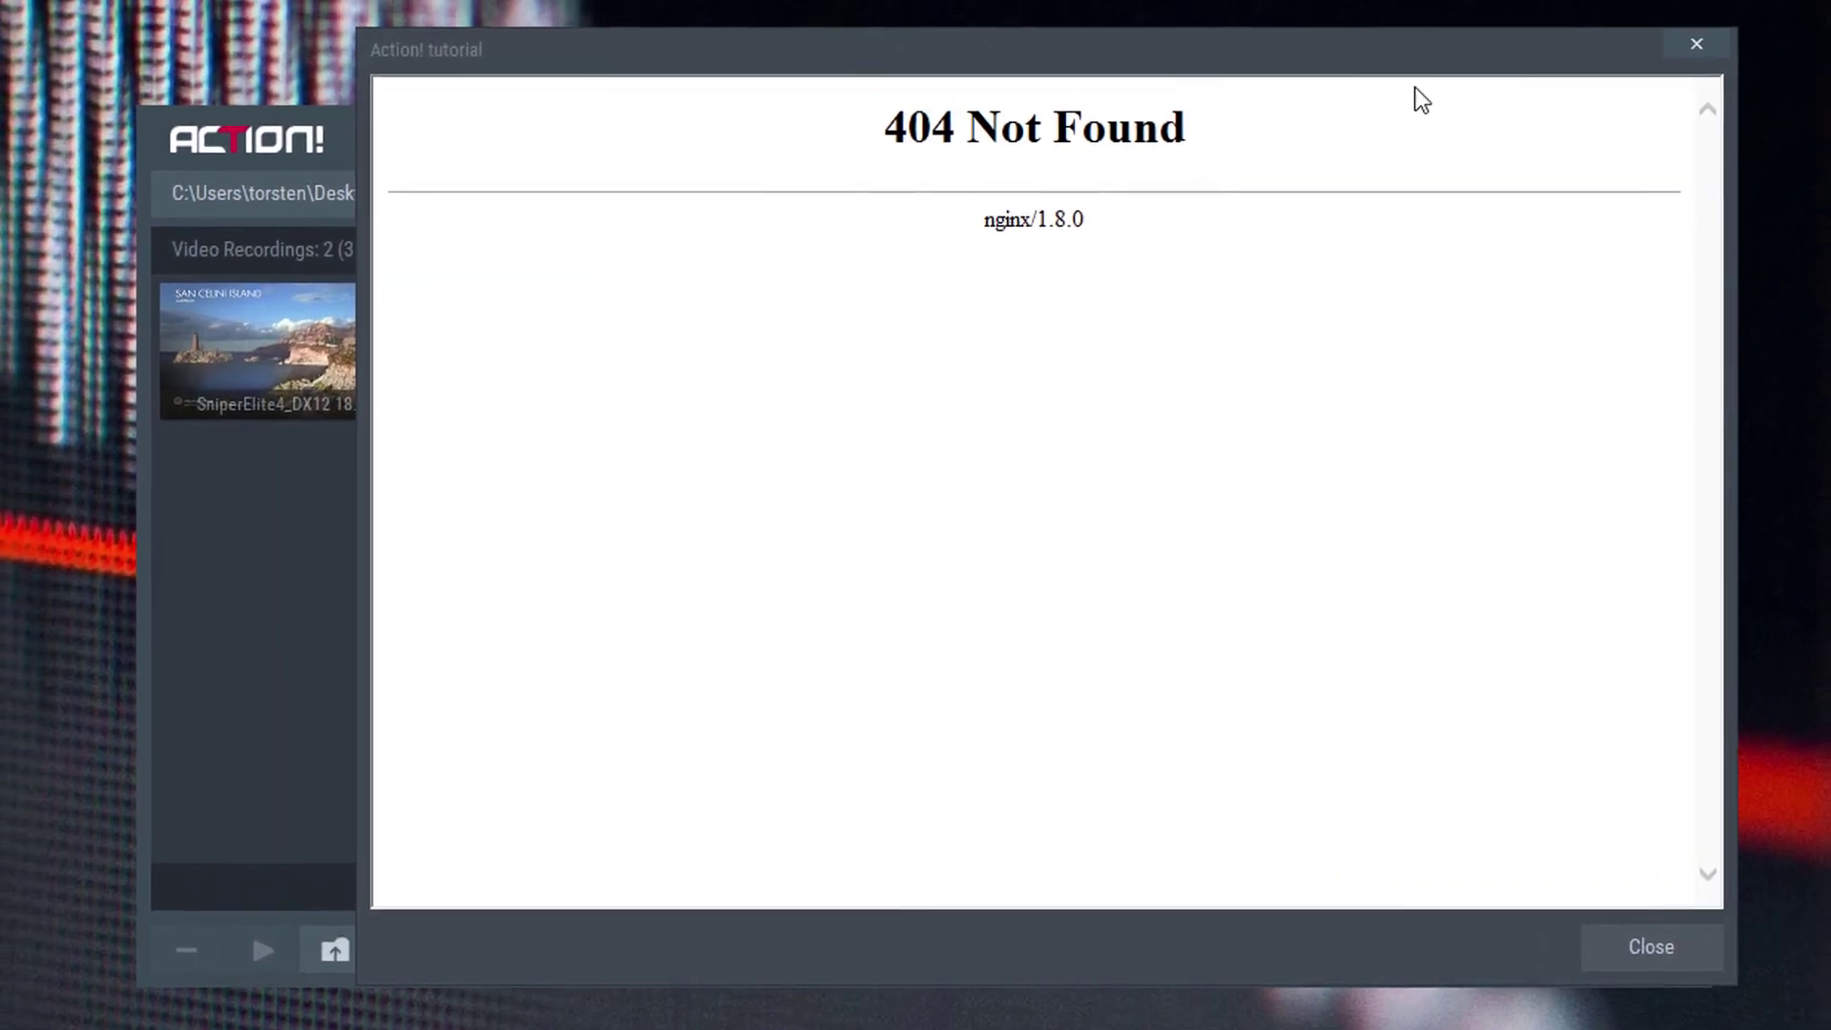
pyautogui.click(1689, 5)
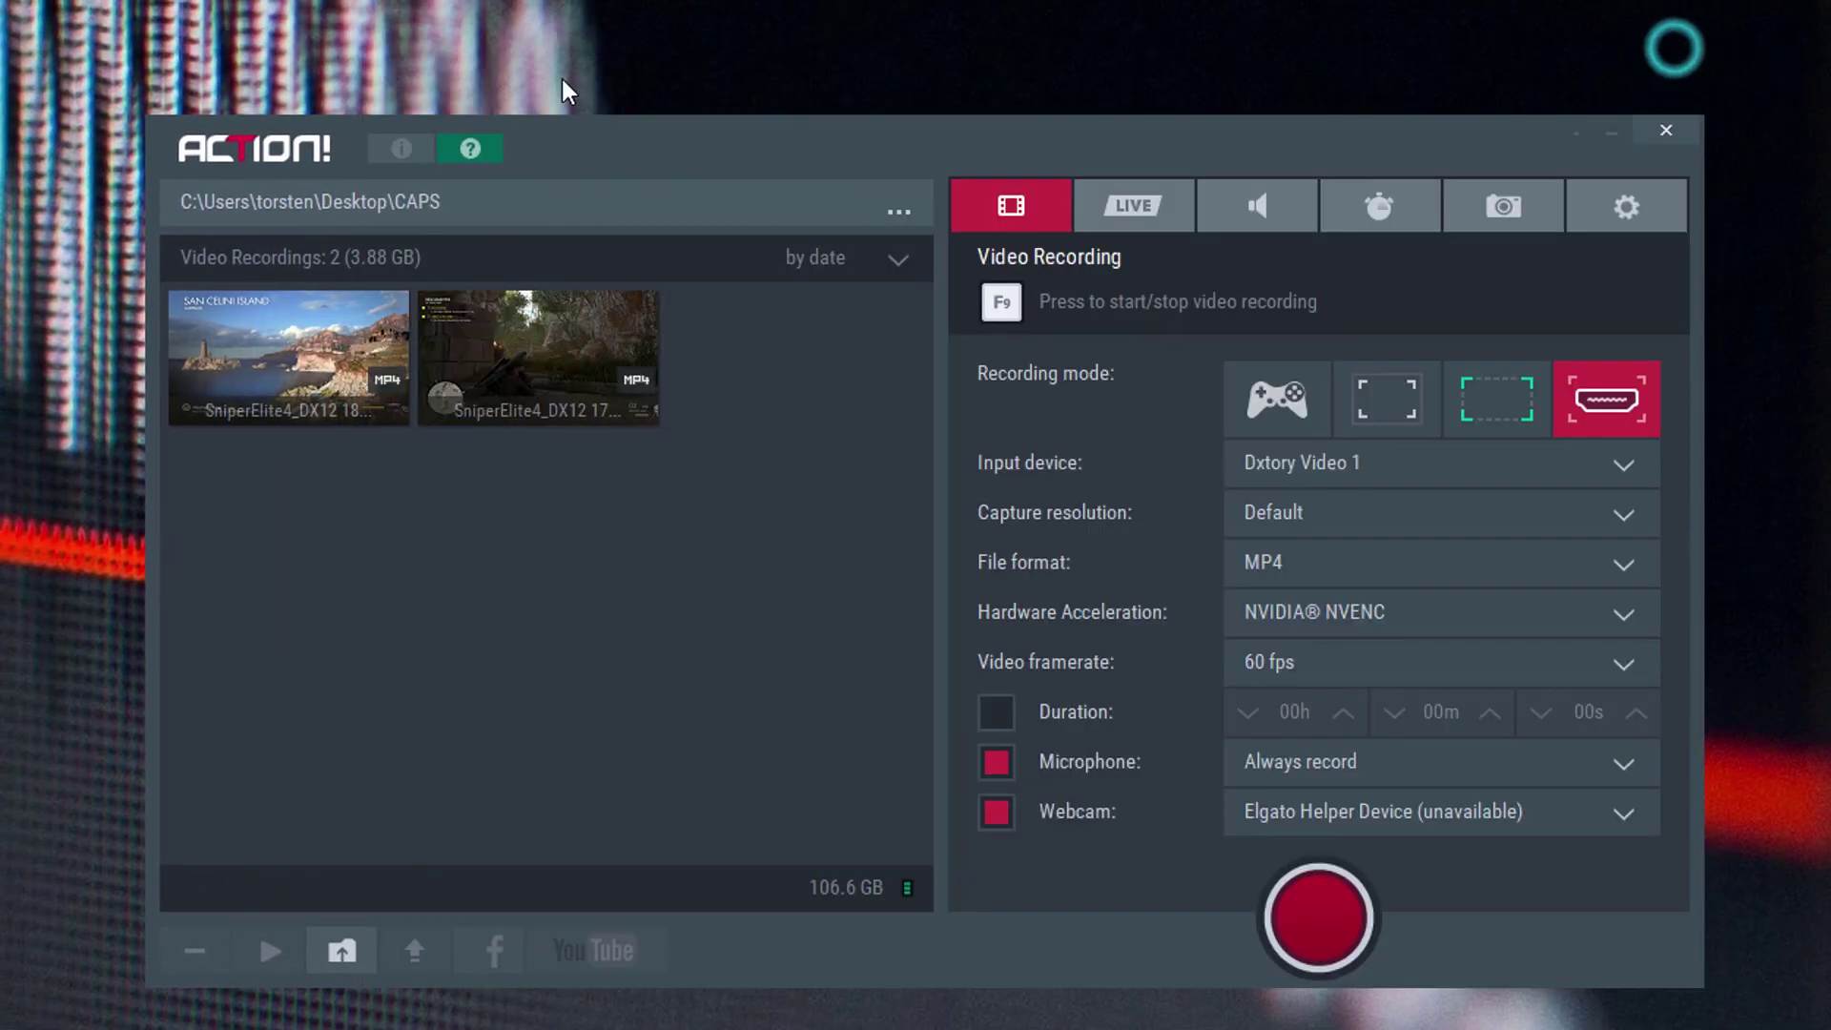
pyautogui.click(471, 147)
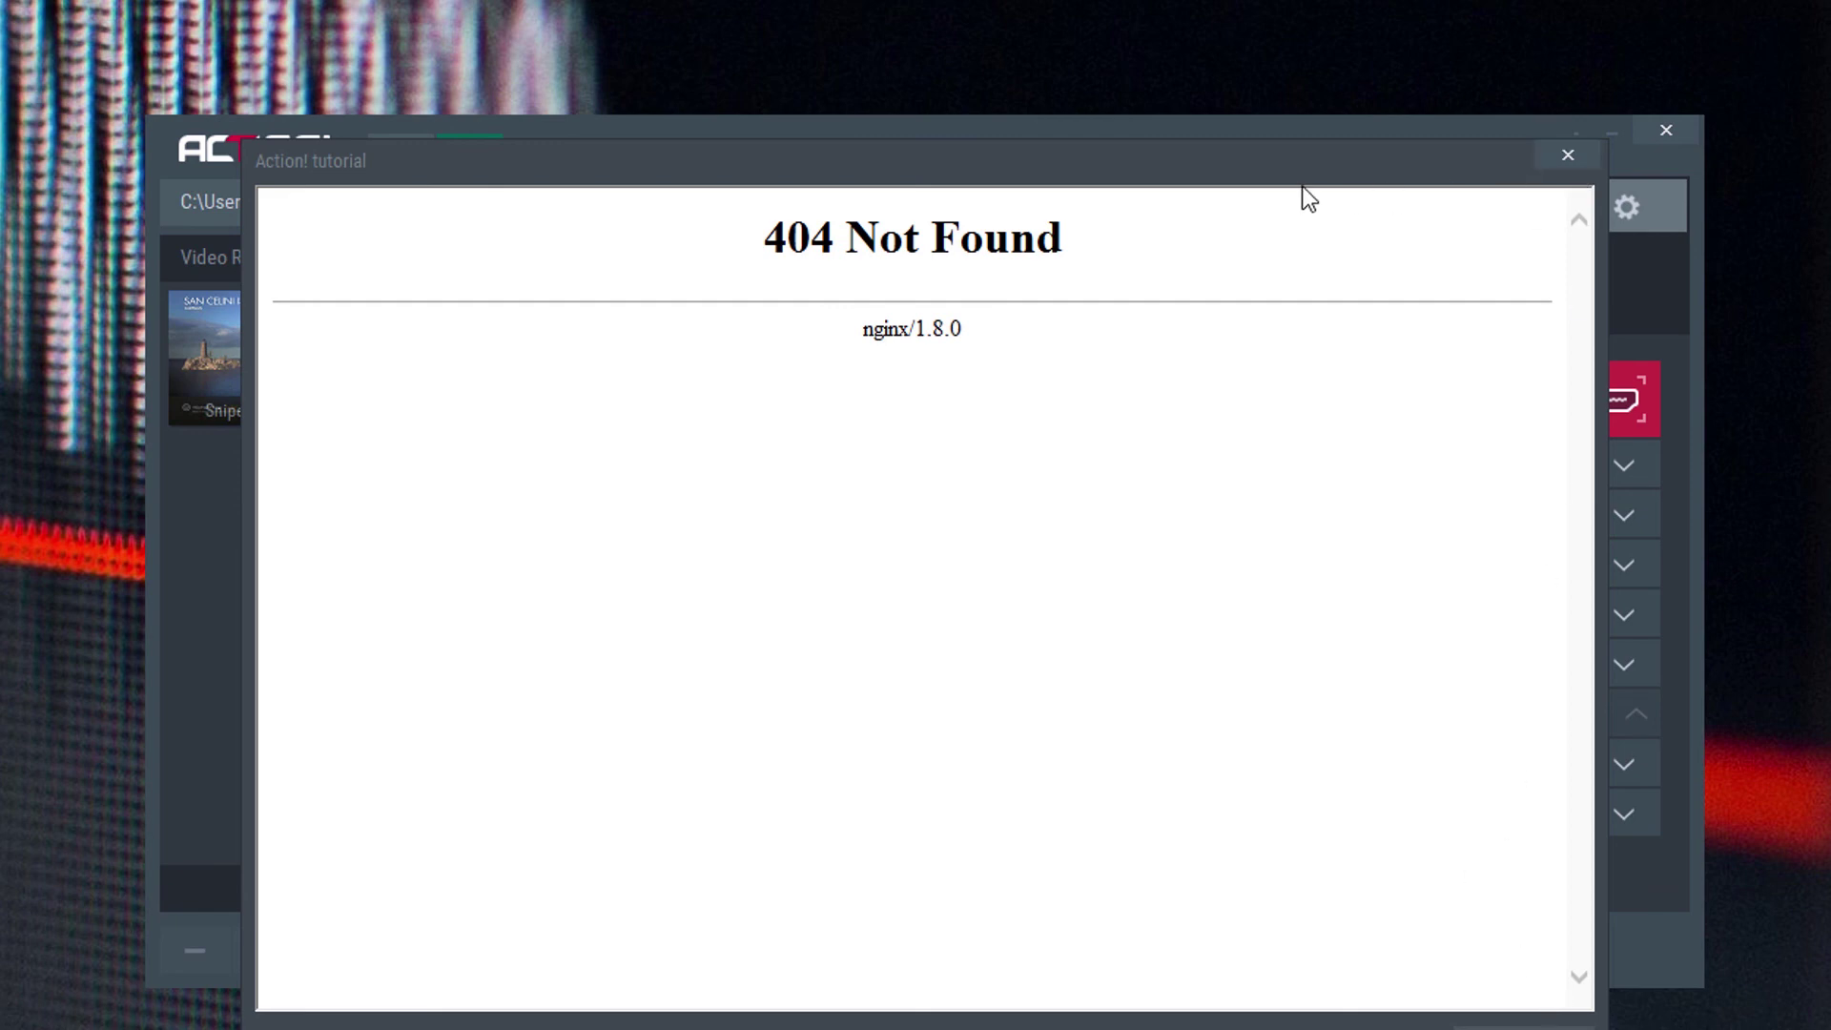
pyautogui.moveTo(1290, 164); pyautogui.dragTo(1278, 39)
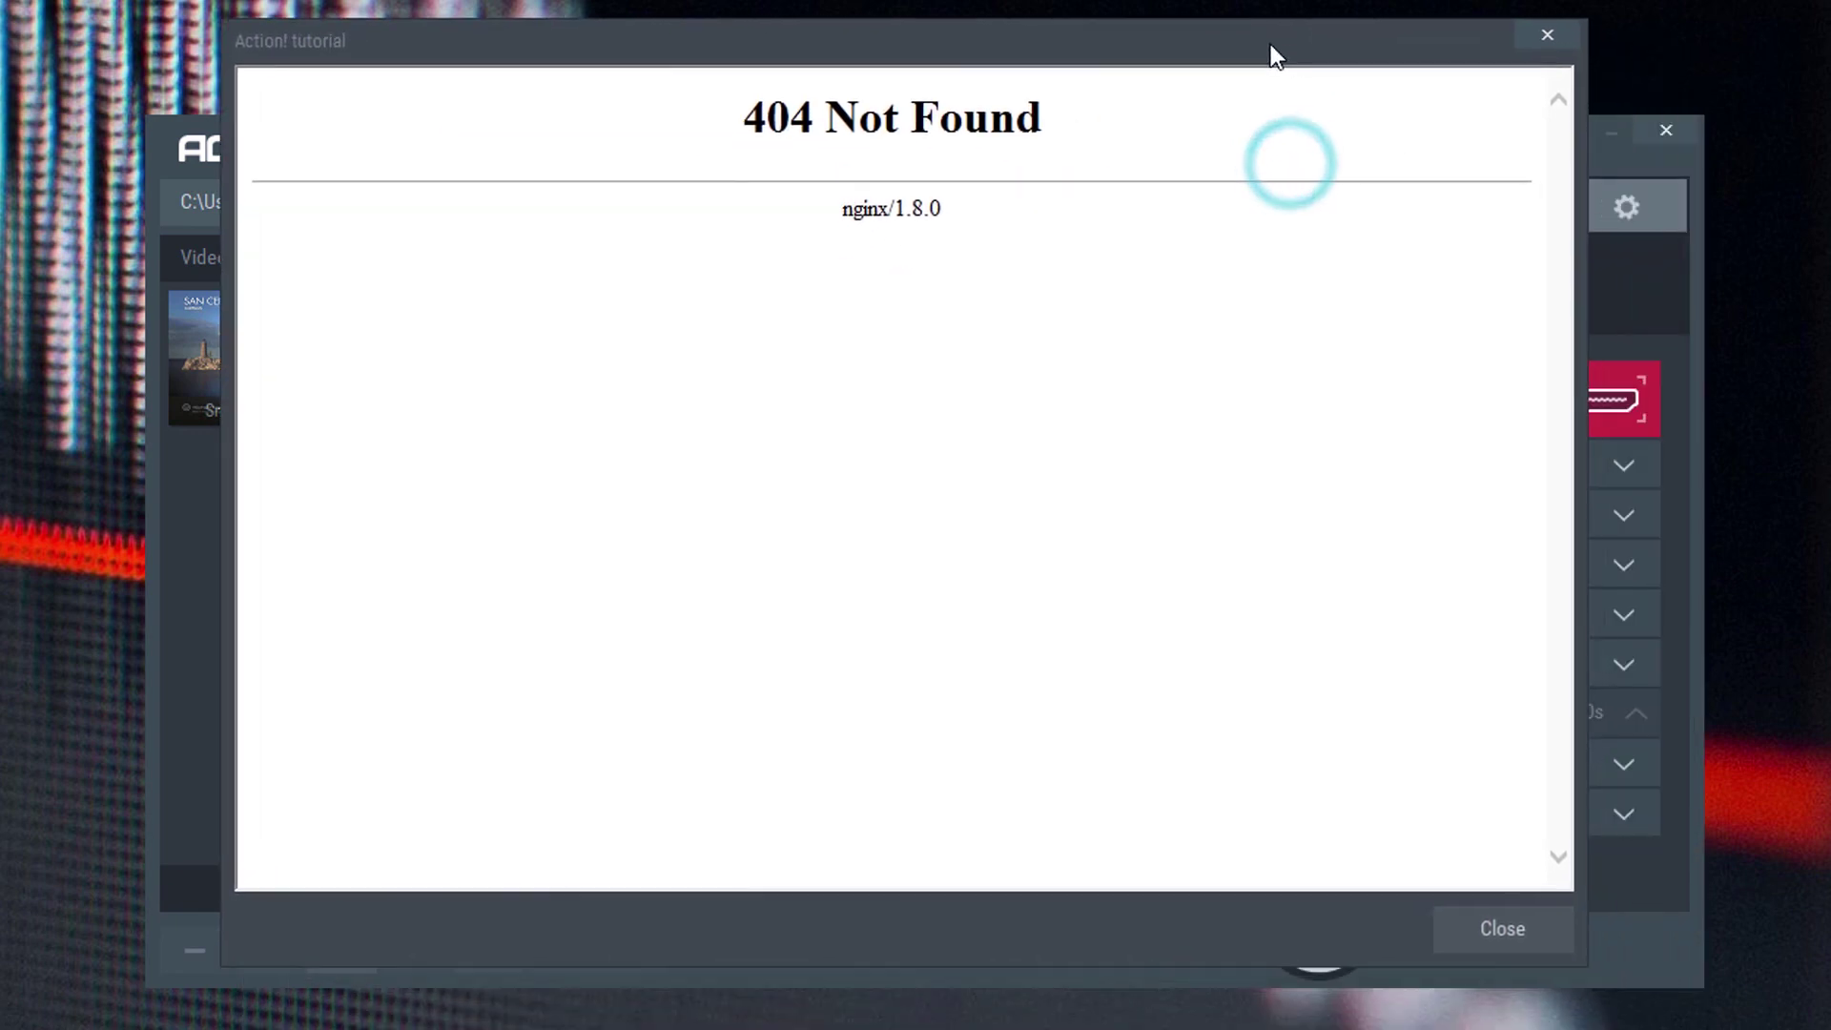
pyautogui.click(1571, 32)
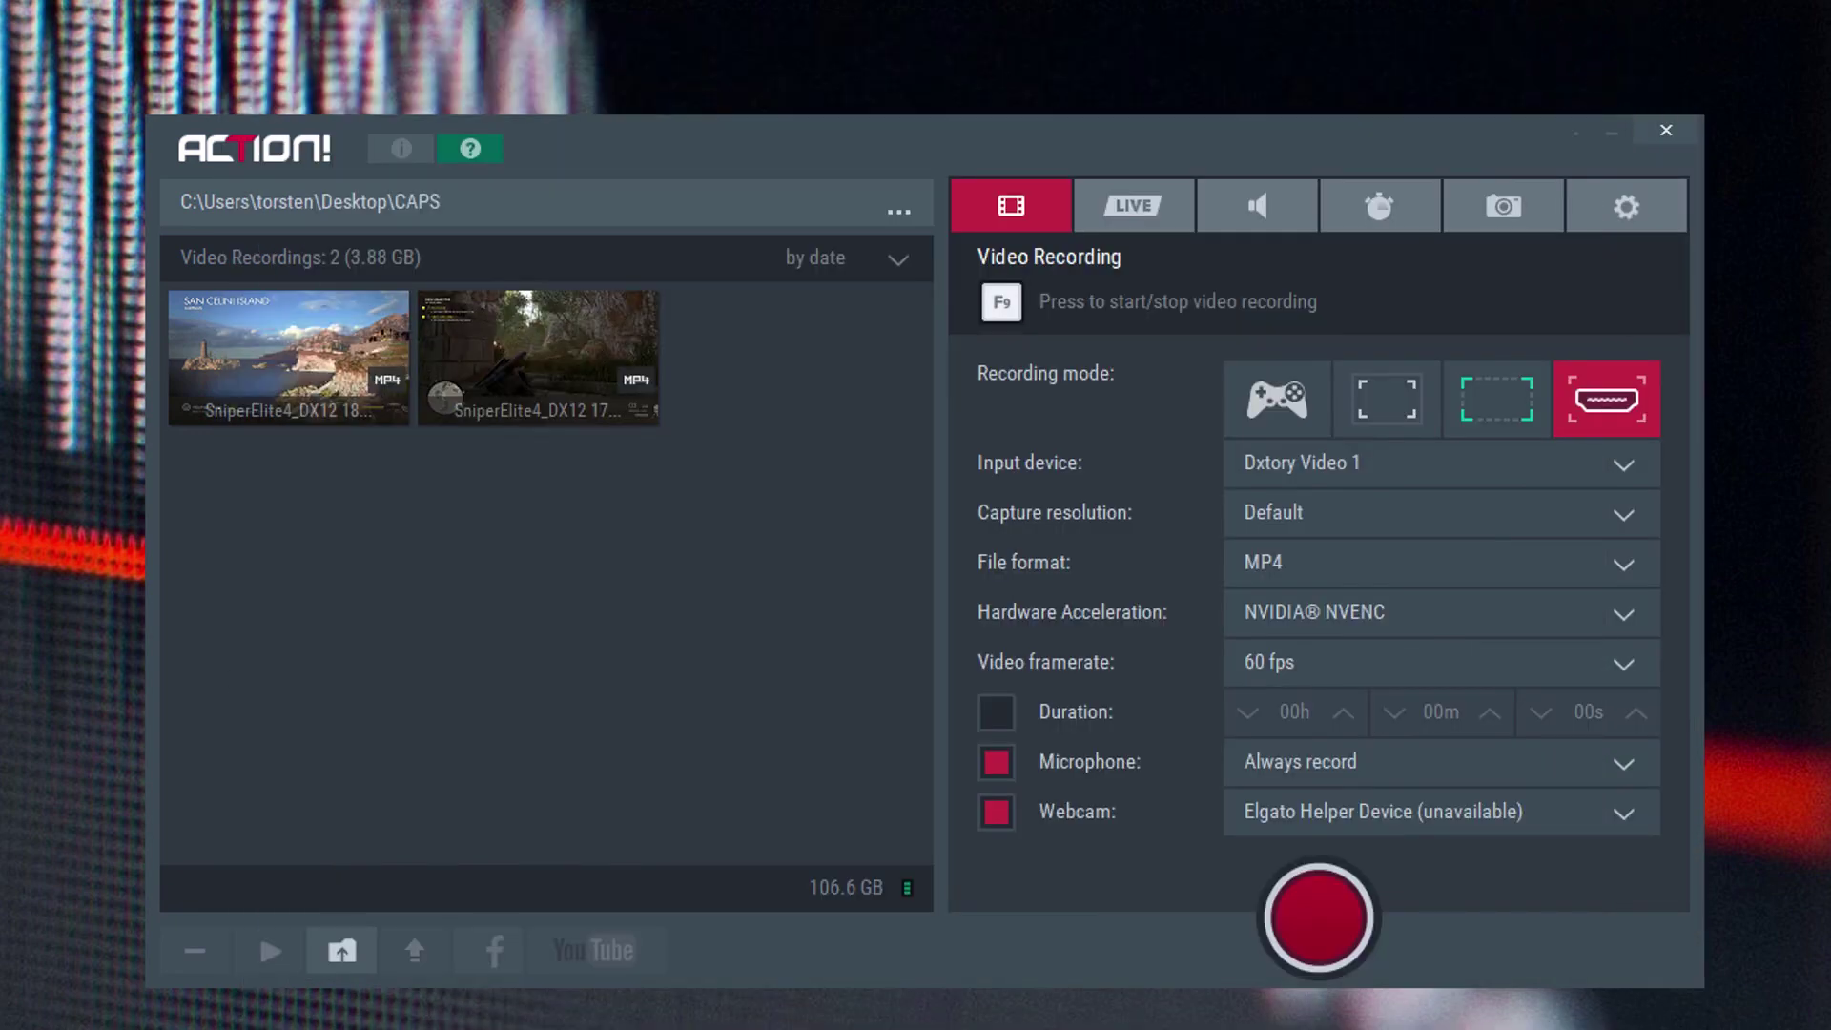